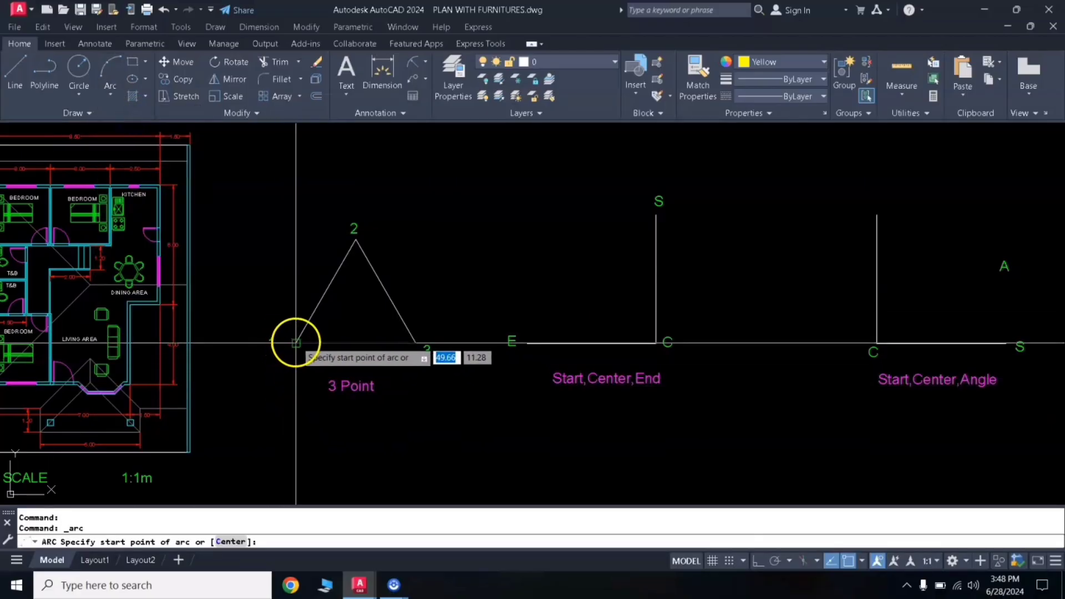
- Draw a 3-point arc through triangle vertices 1, 2 and 3, and a second one through the midpoints of the triangle's sides
left_click(356, 239)
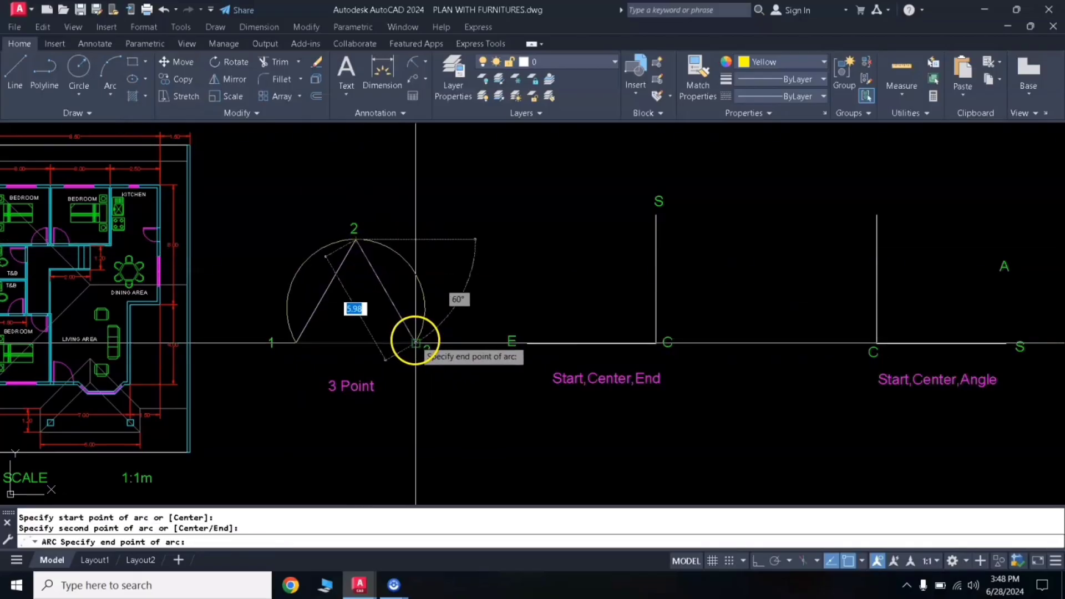
left_click(415, 340)
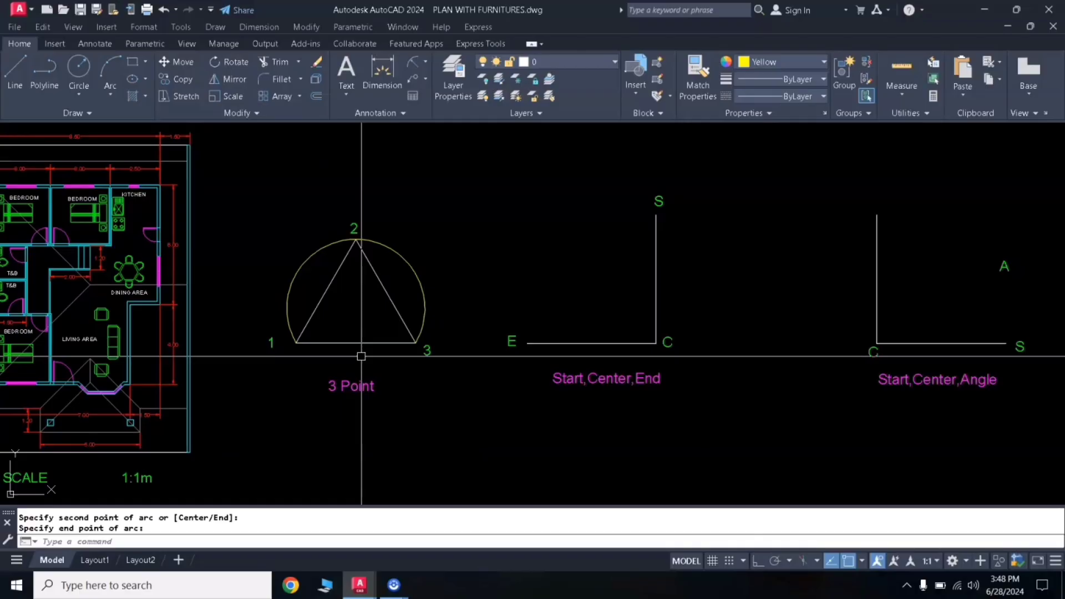
left_click(111, 69)
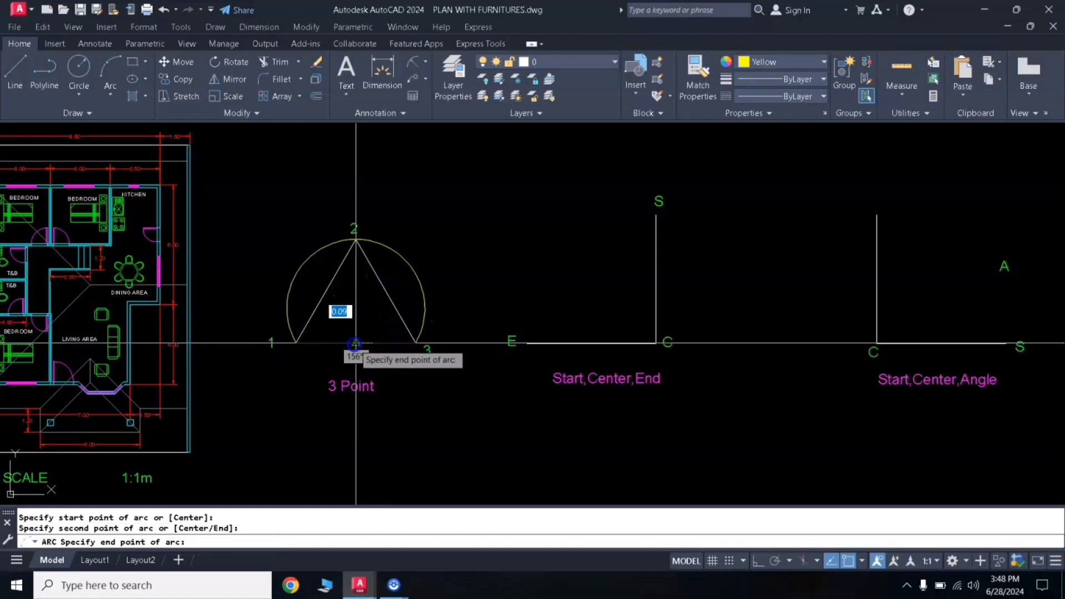
left_click(326, 291)
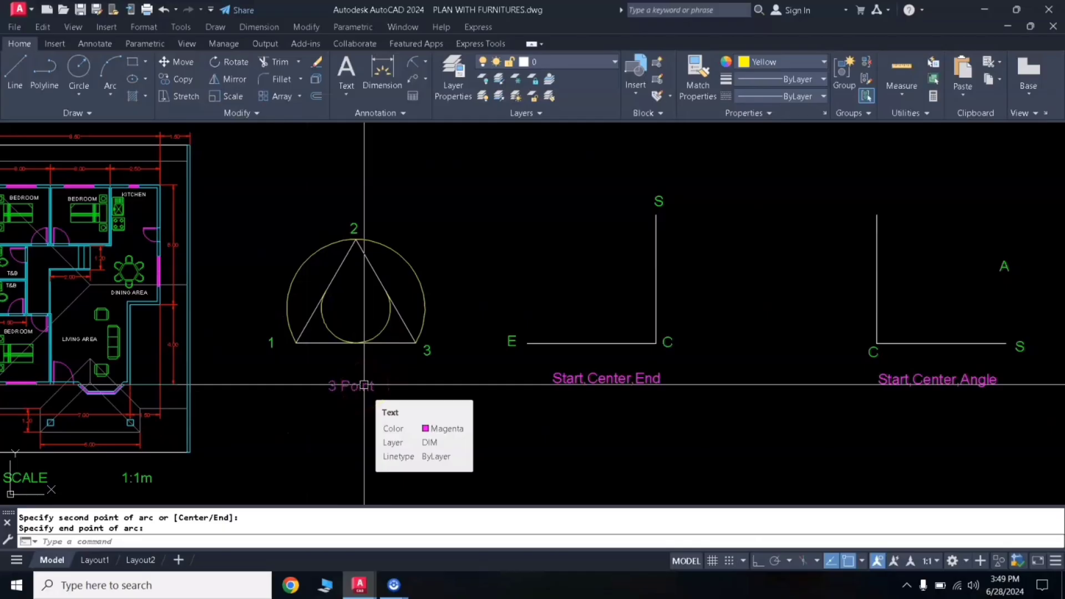
- Draw a Start, Center, End arc in the Start,Center,End figure from S, centred on C, ending at E
left_click(113, 100)
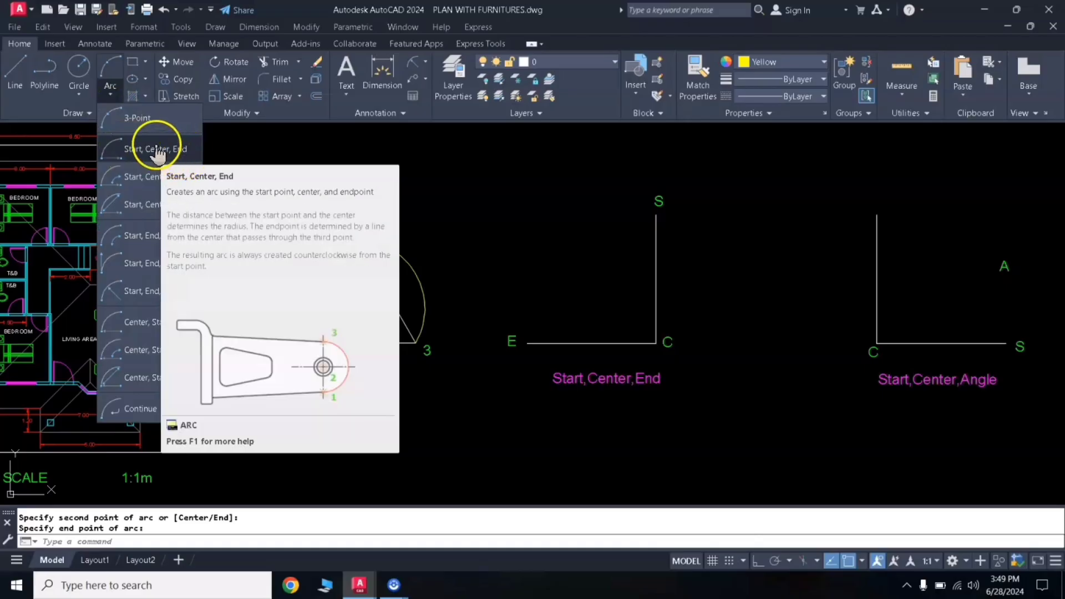
left_click(157, 150)
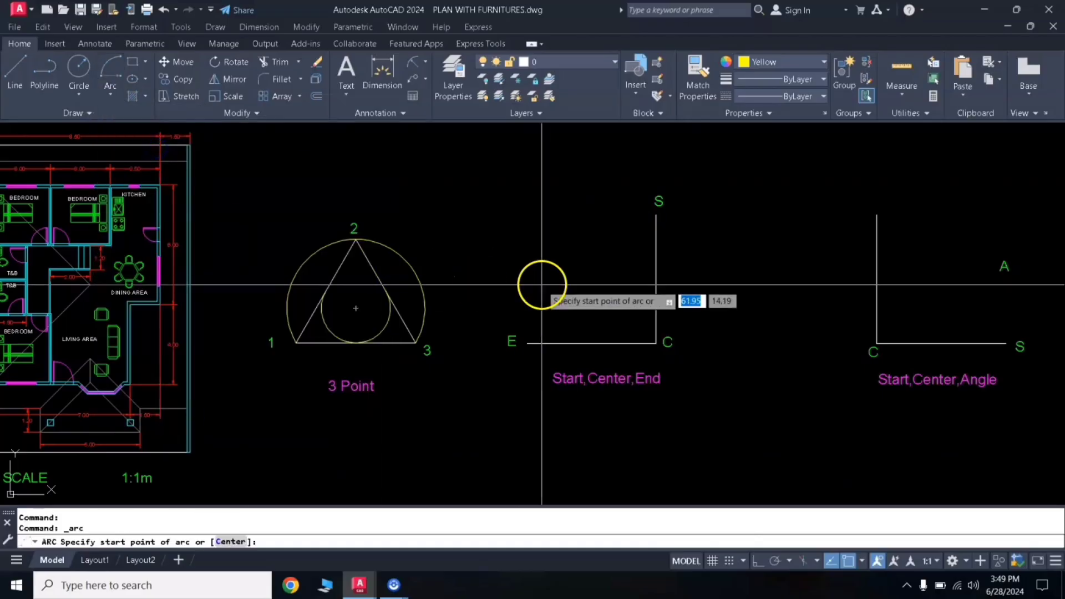
left_click(656, 219)
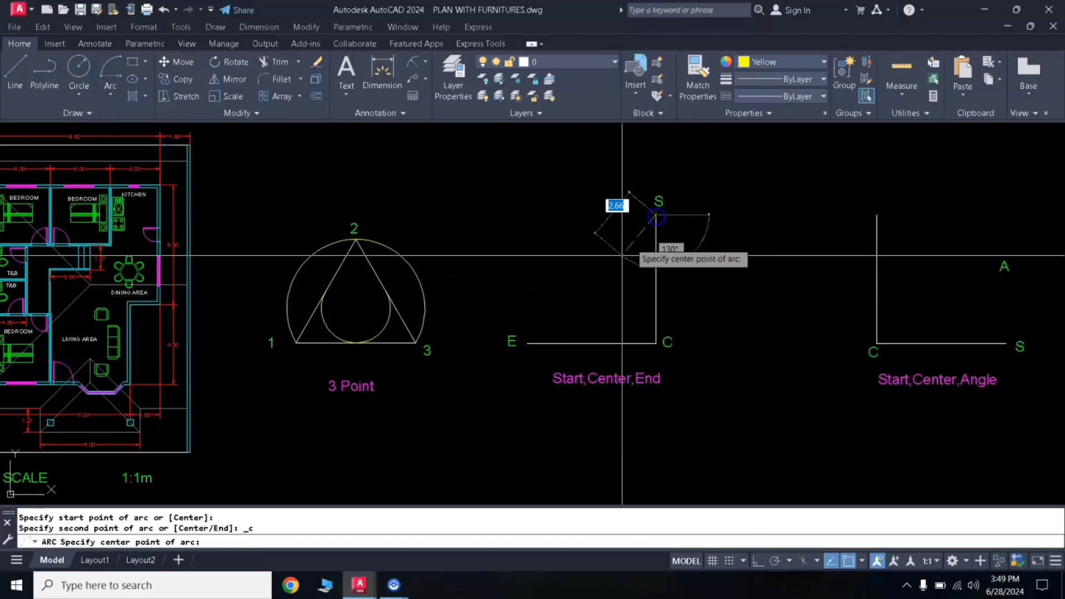
left_click(660, 343)
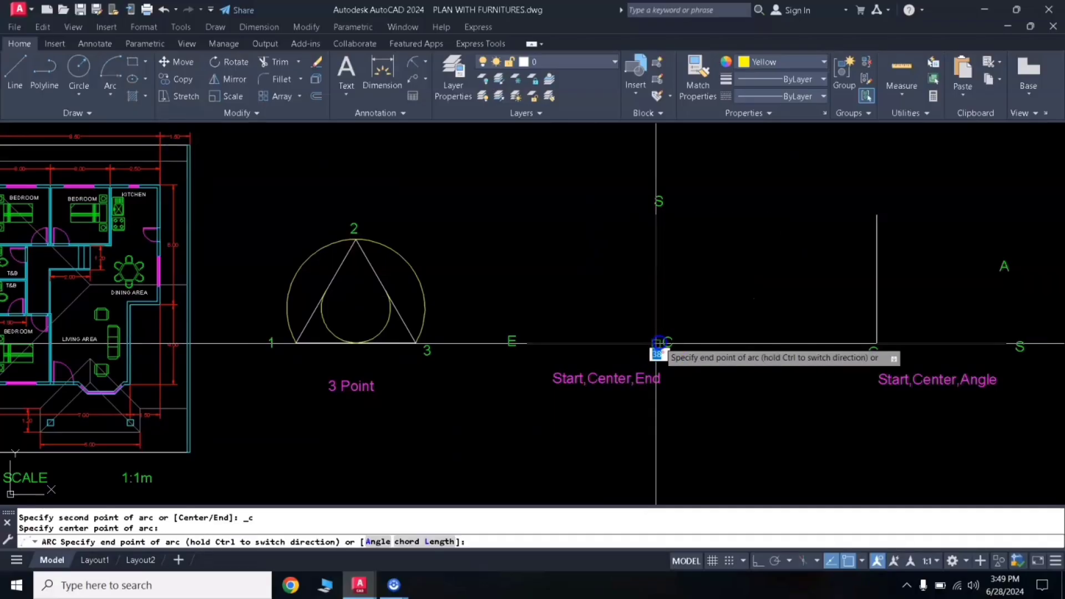
left_click(530, 343)
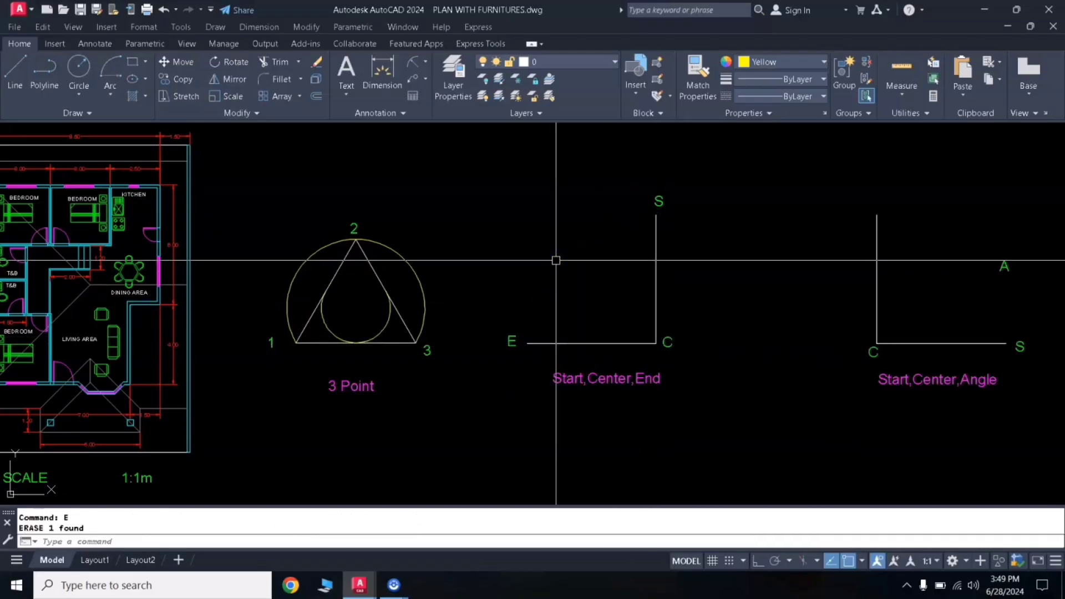
- Try the Start, Center, End arc in reverse, from E around C to S, and undo it
left_click(113, 76)
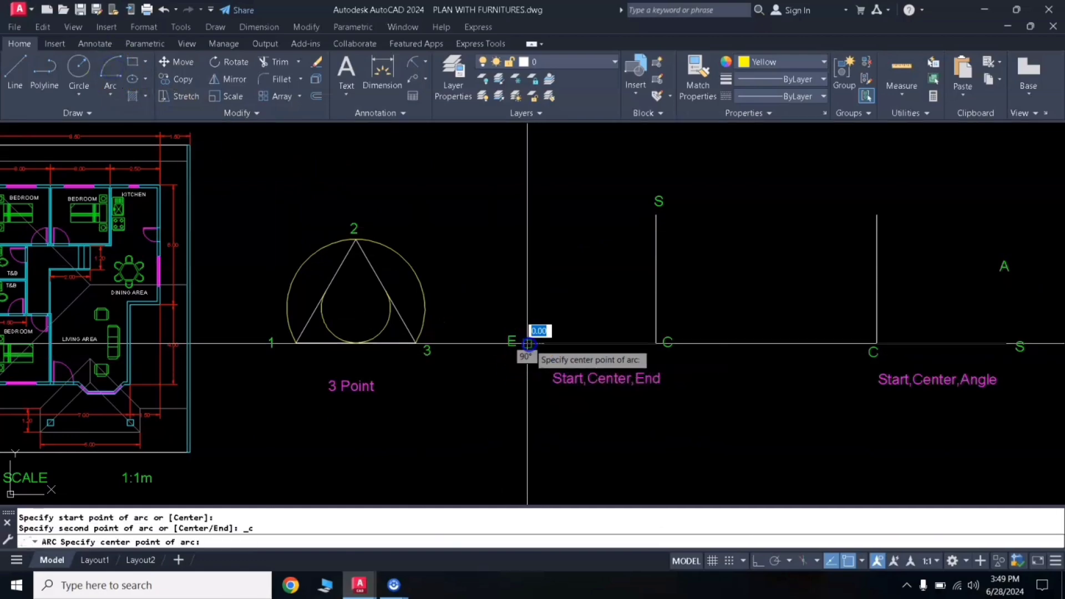
left_click(656, 343)
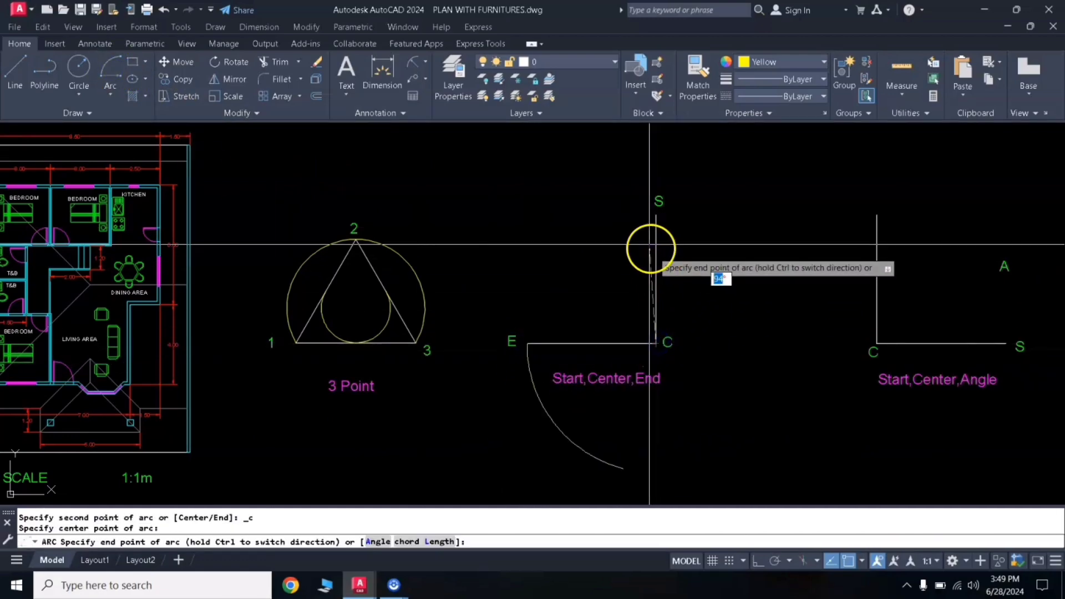
left_click(656, 216)
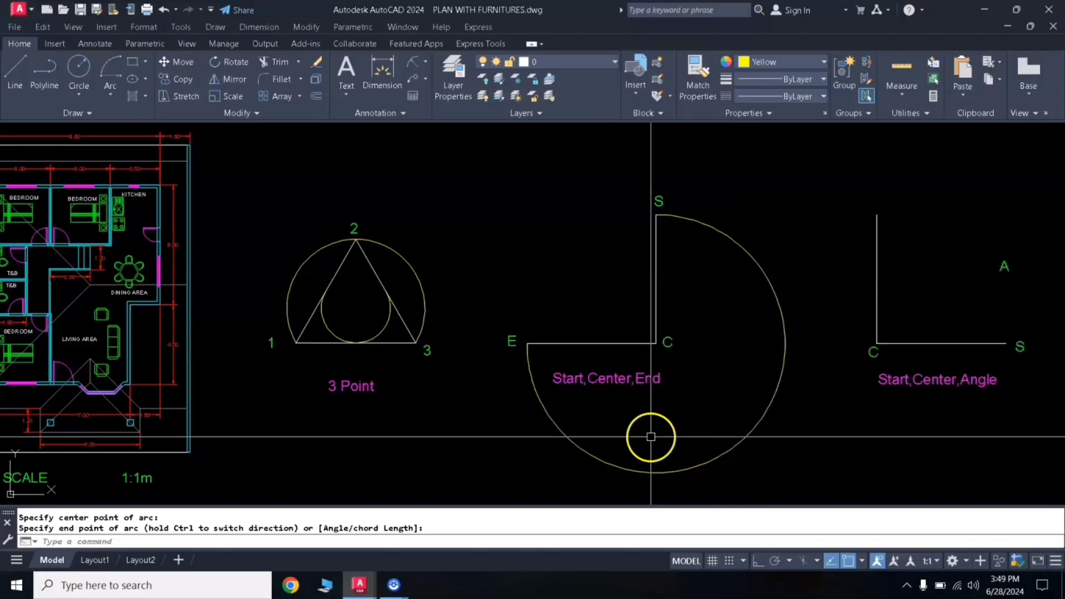
left_click(614, 378)
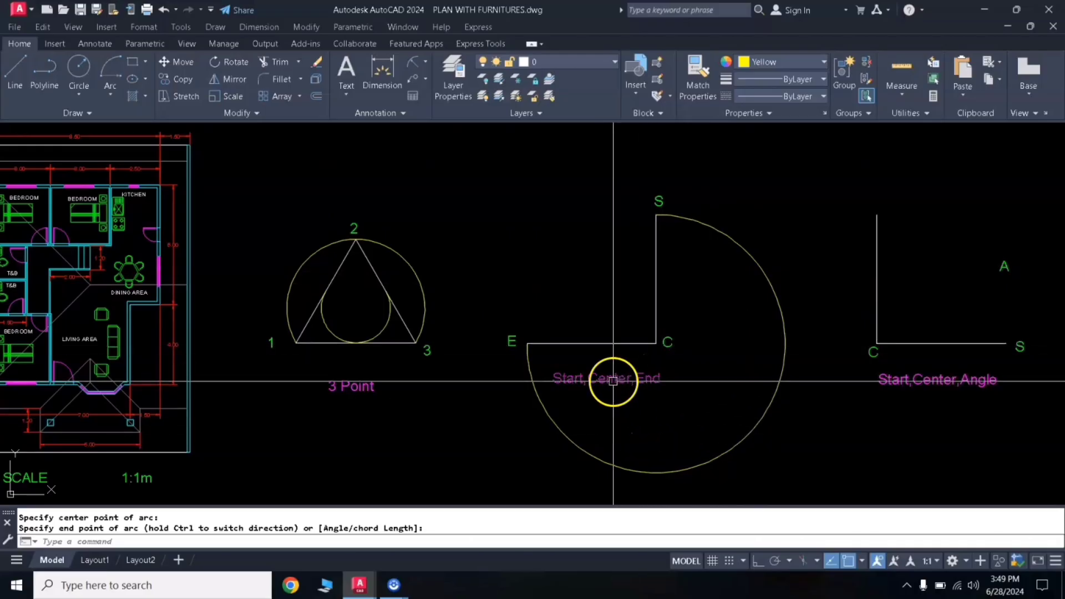
type("u")
key("Return")
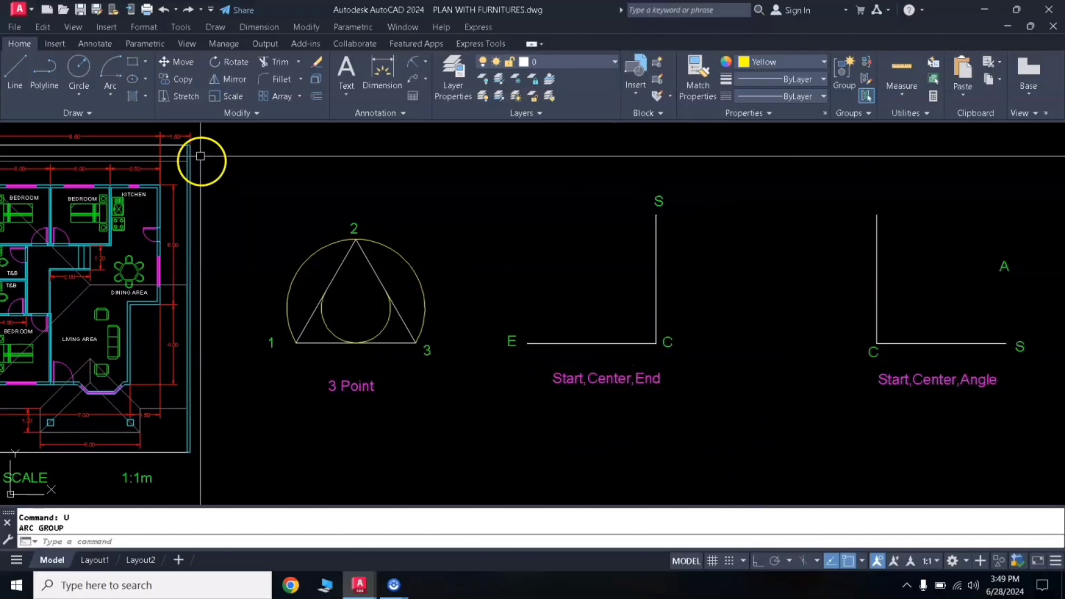
- Draw the quarter arc again with Start, Center, End, starting at S, centred on C and ending at E
left_click(118, 72)
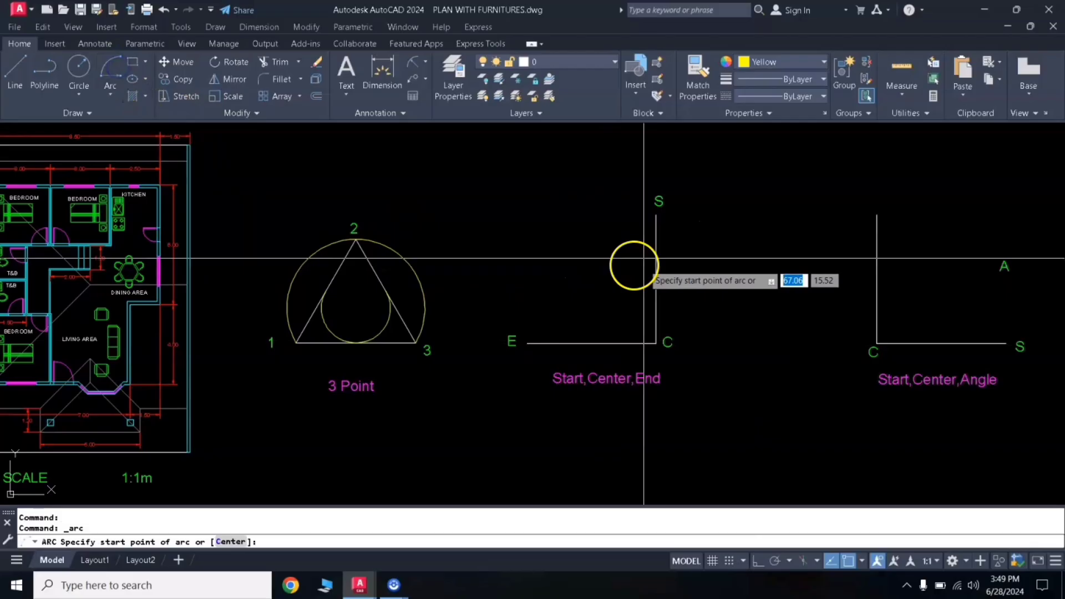
left_click(656, 216)
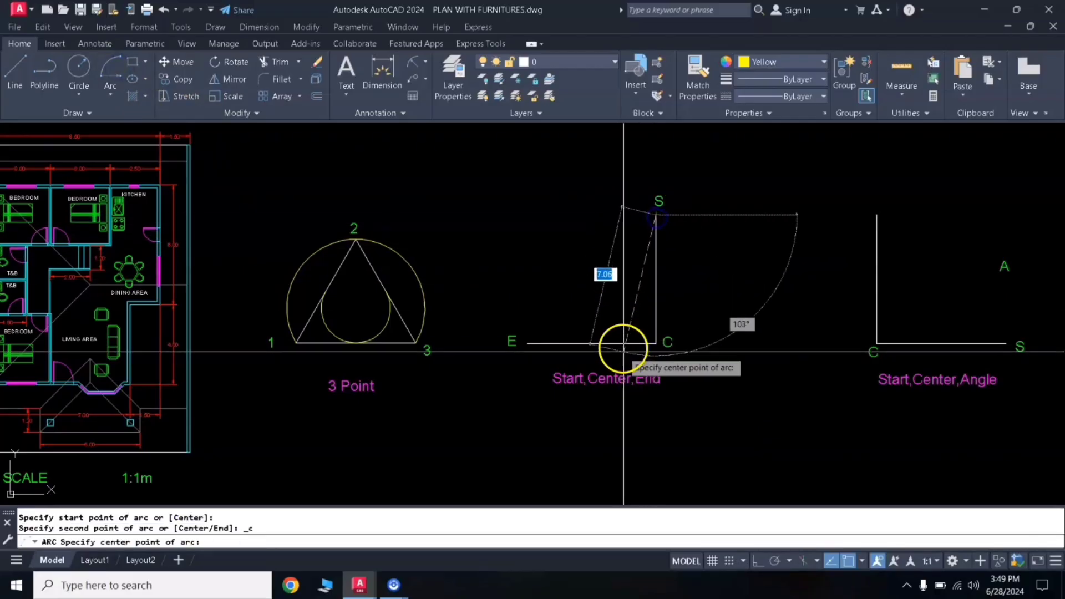
left_click(654, 344)
left_click(527, 344)
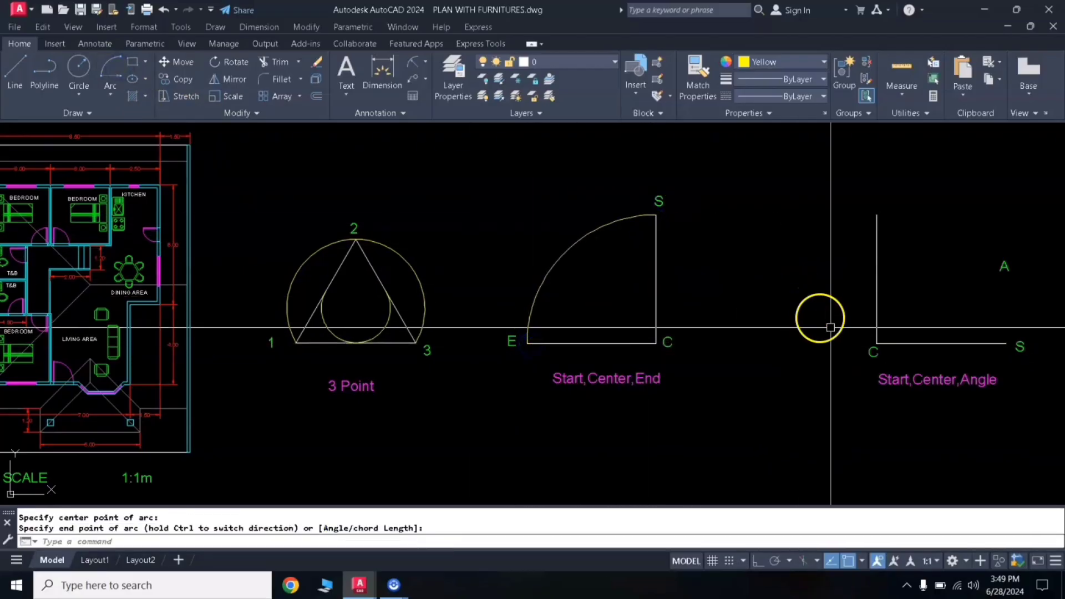
- Draw a Start, Center, Angle arc in the Start,Center,Angle figure from S around C with a 70° included angle
mouse_move(820, 314)
middle_mouse_down()
mouse_move(753, 349)
mouse_move(372, 357)
middle_mouse_up()
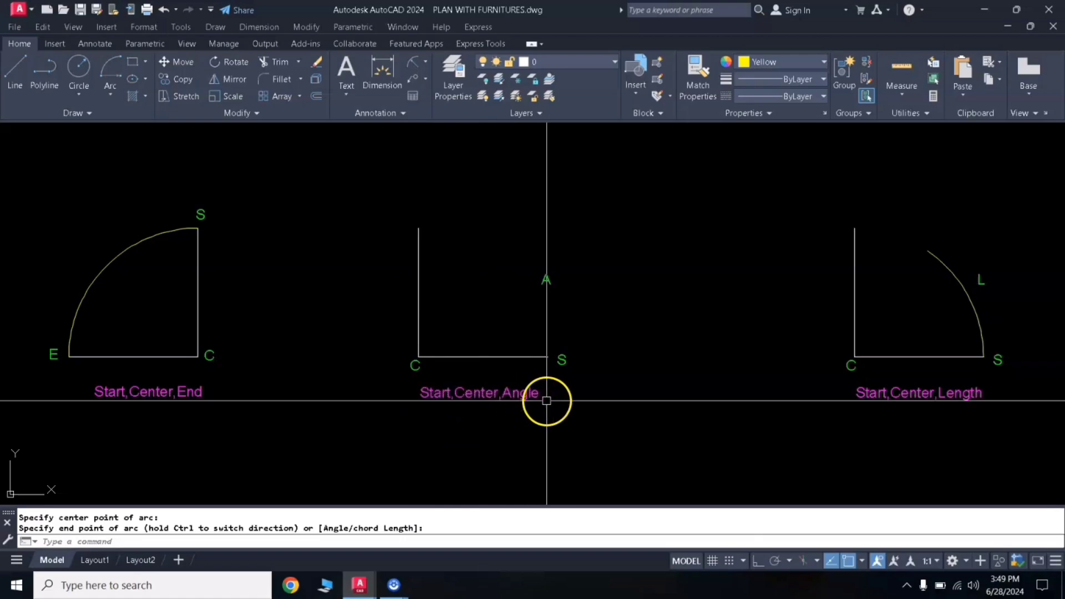
left_click(112, 96)
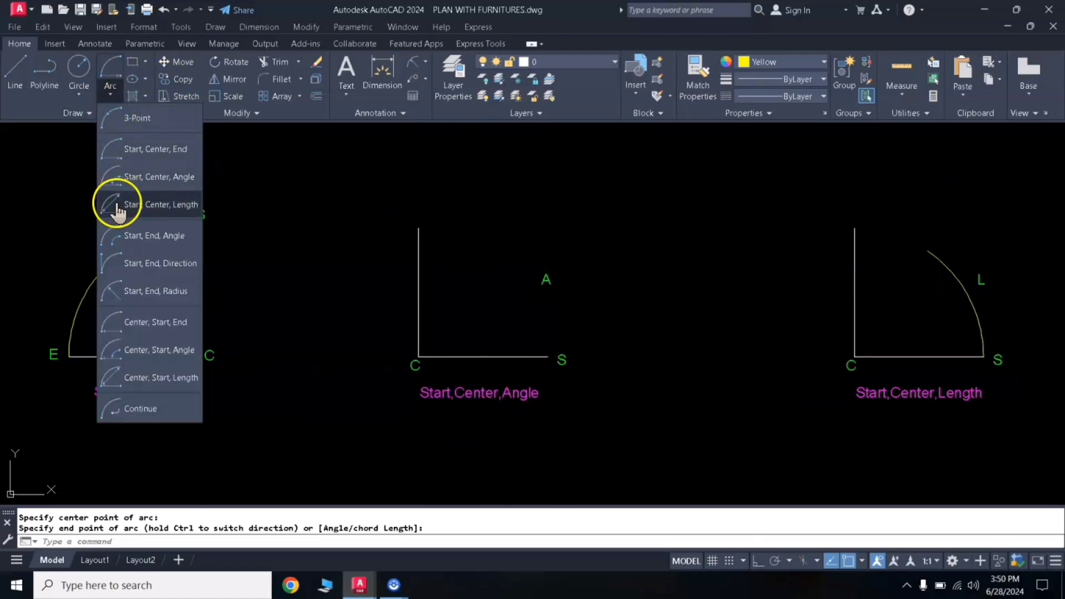
left_click(170, 183)
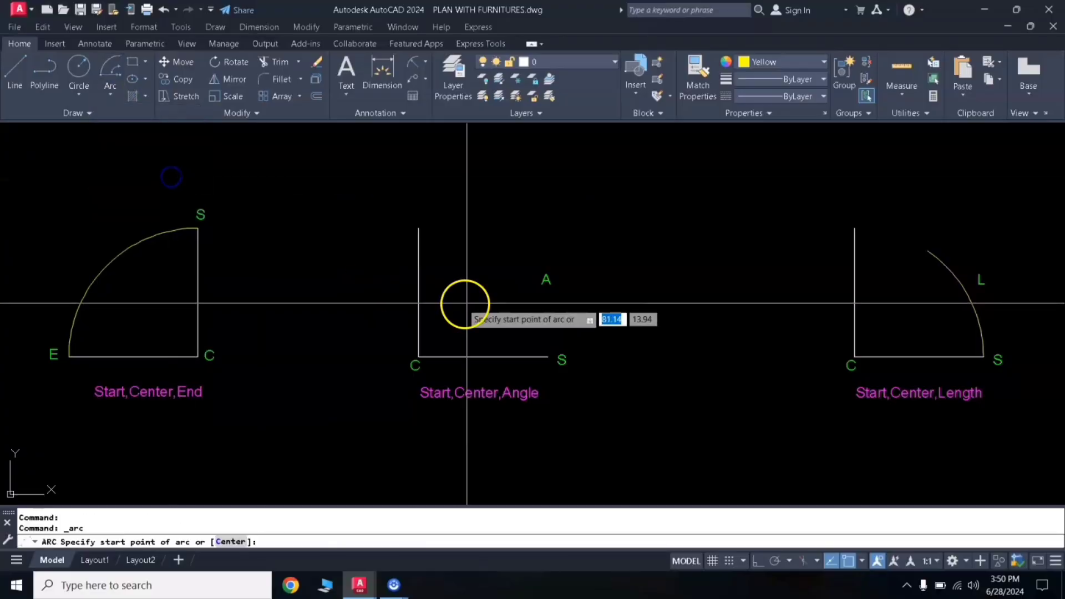
left_click(548, 357)
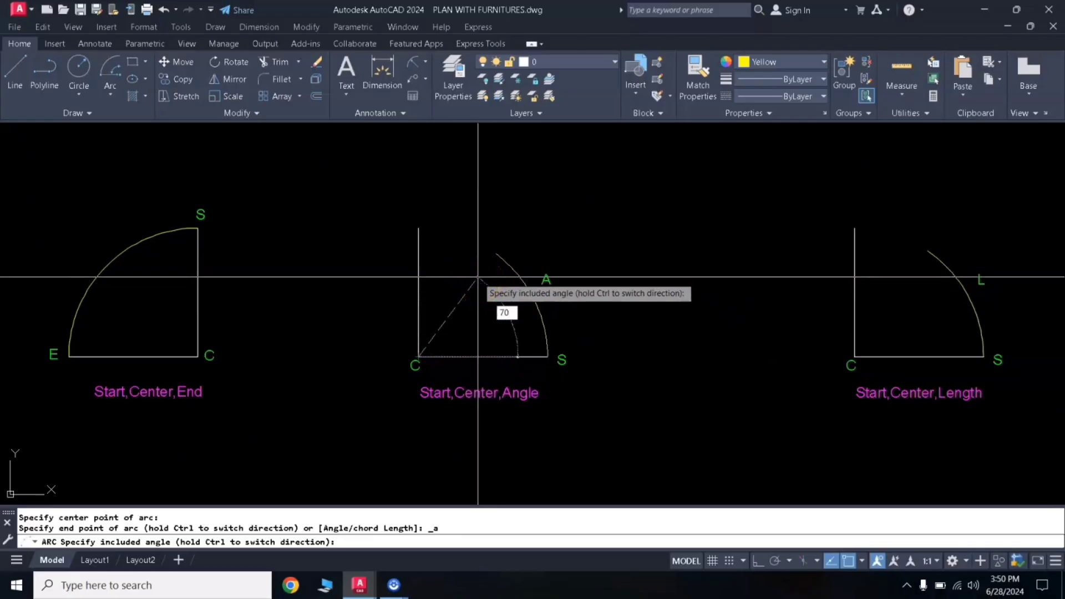
key("Return")
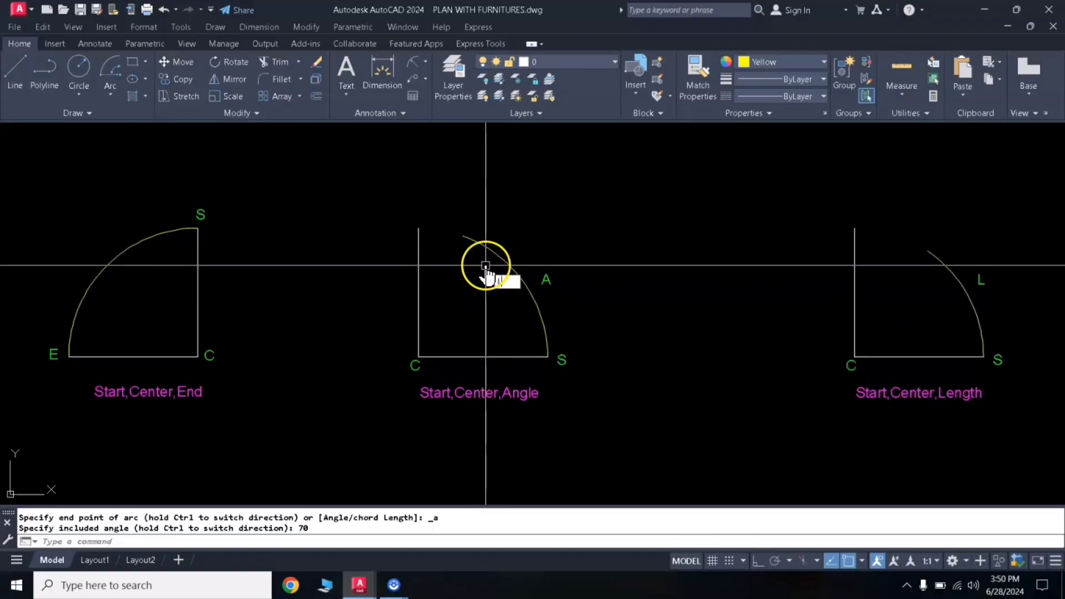
- Draw a line from the free end of the Start,Center,Angle arc to its centre C
type("l")
key("Return")
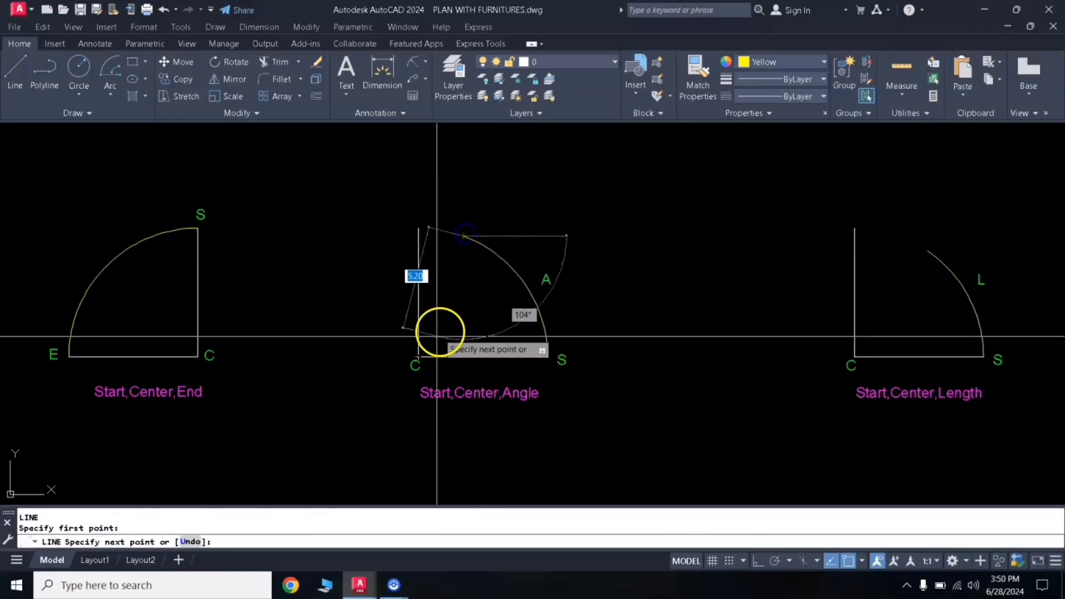
left_click(419, 355)
key("Return")
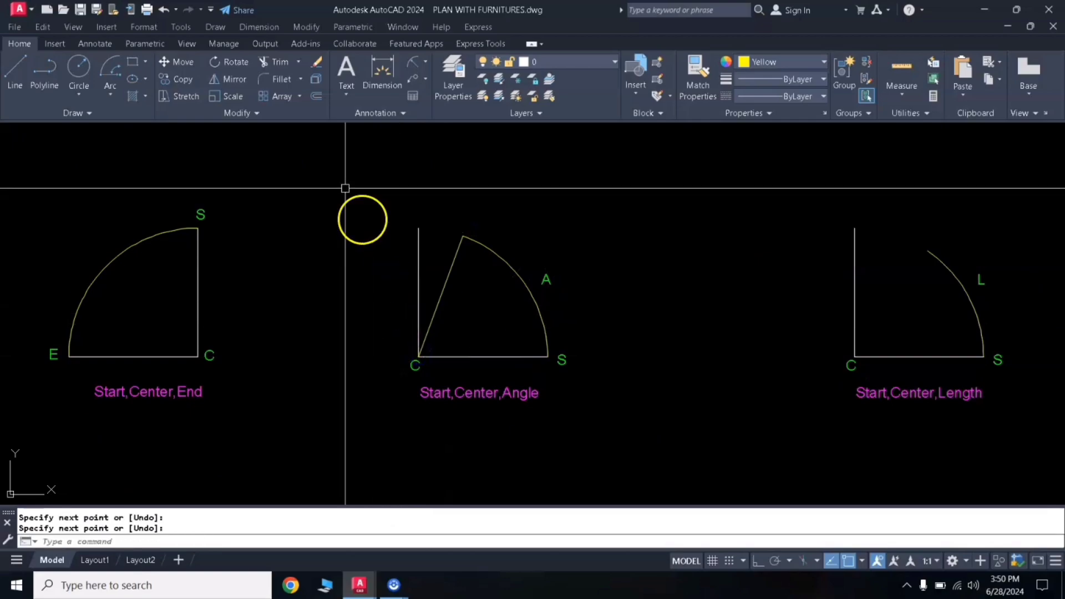
- Add an angular dimension between the new slanted line and the horizontal line C–S, placed inside the arc
left_click(424, 65)
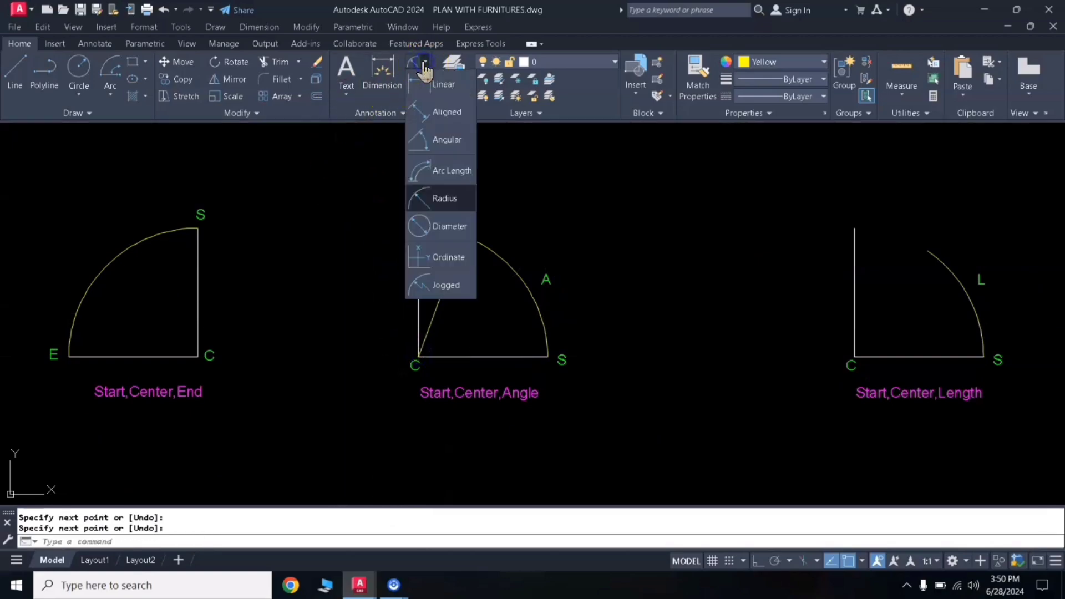
left_click(432, 145)
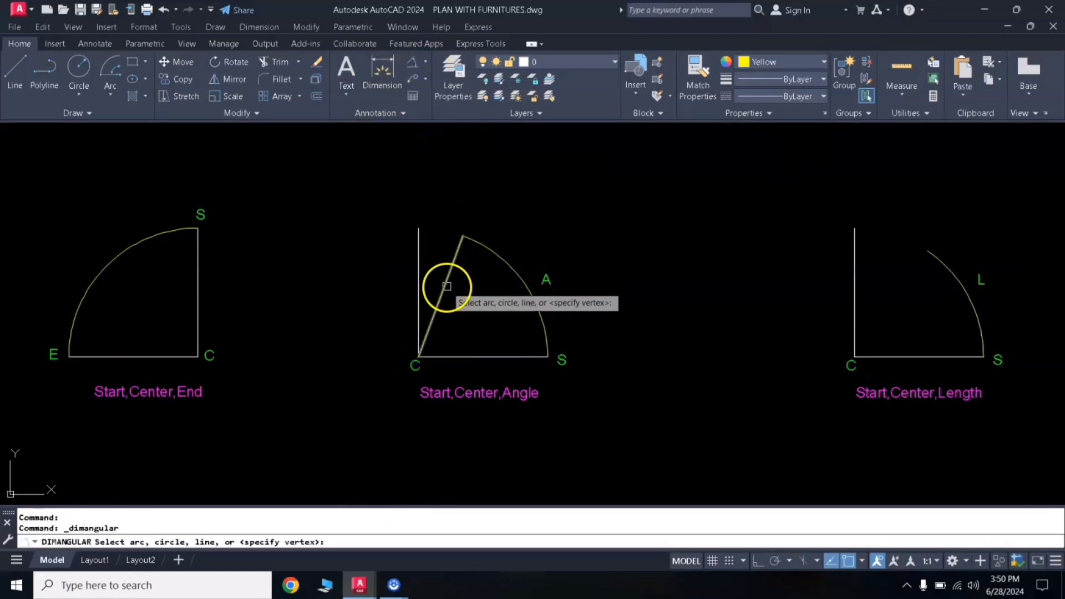
left_click(459, 356)
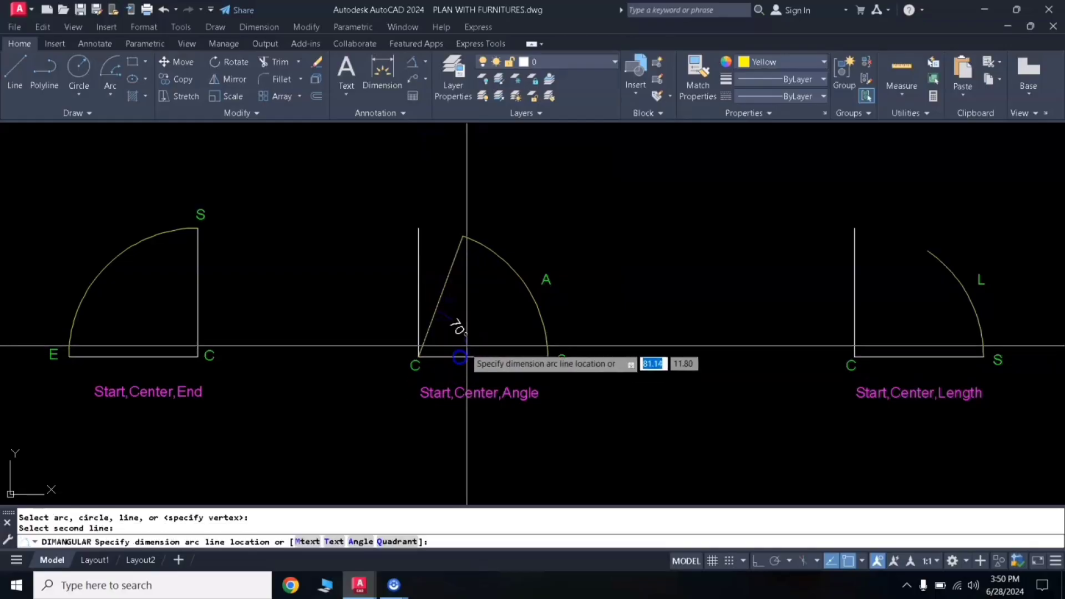
left_click(484, 309)
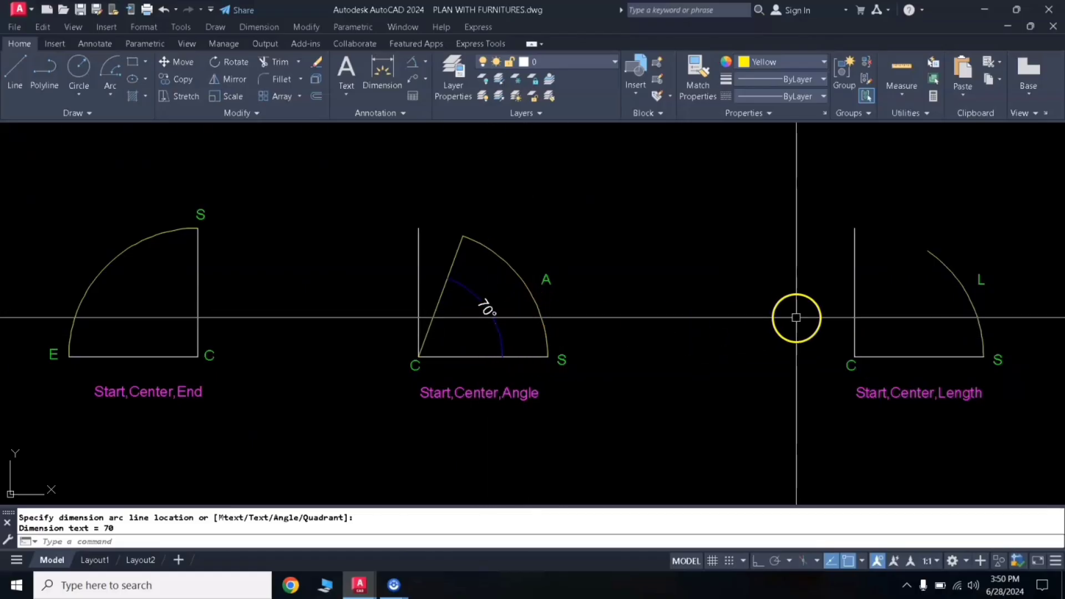
- Erase the existing arc in the Start,Center,Length figure
mouse_move(797, 318)
middle_mouse_down()
mouse_move(692, 309)
mouse_move(610, 319)
middle_mouse_up()
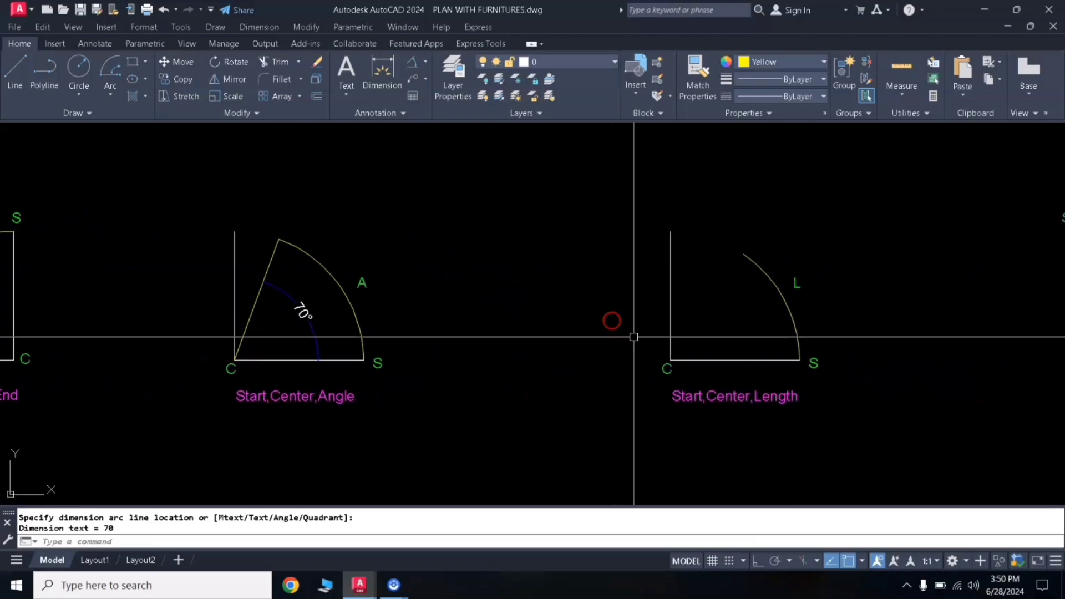
left_click(799, 338)
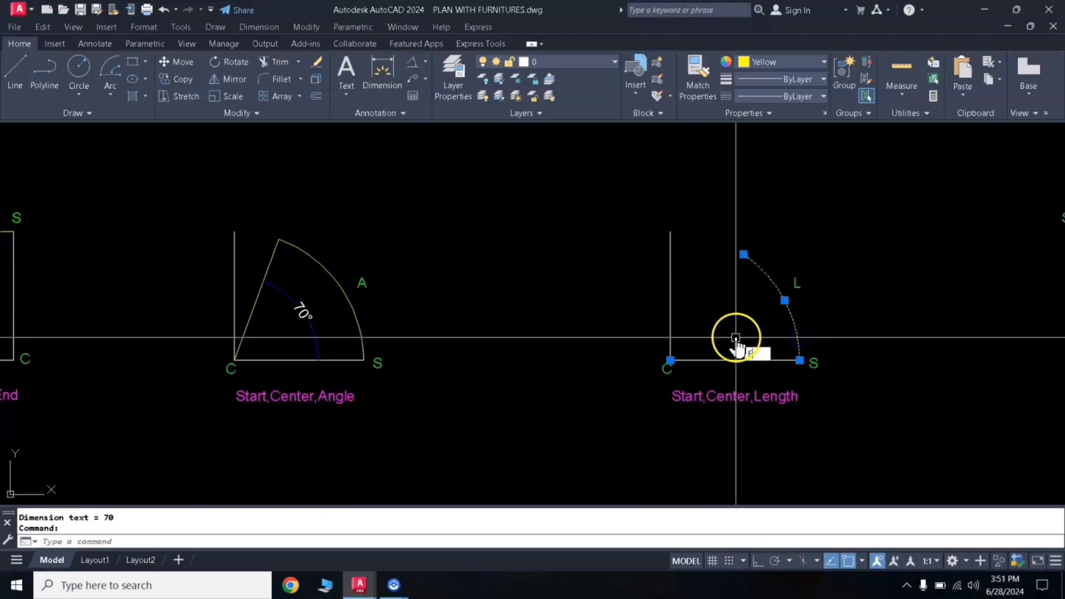
type("E")
key("Return")
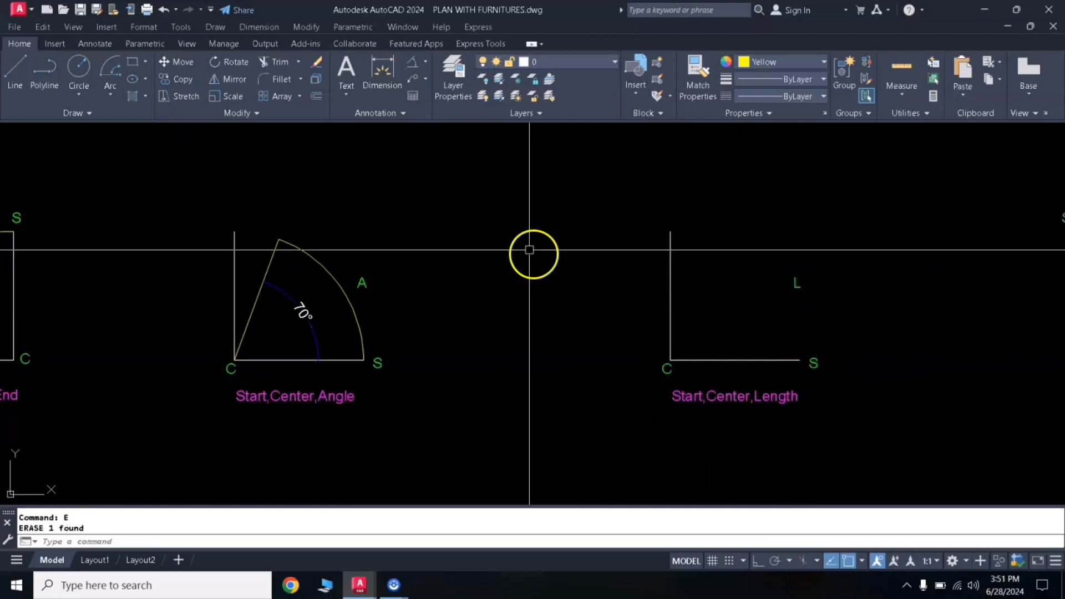
- Draw a Start, Center, Length arc in the Start,Center,Length figure from S around C with a chord length of 7
left_click(110, 96)
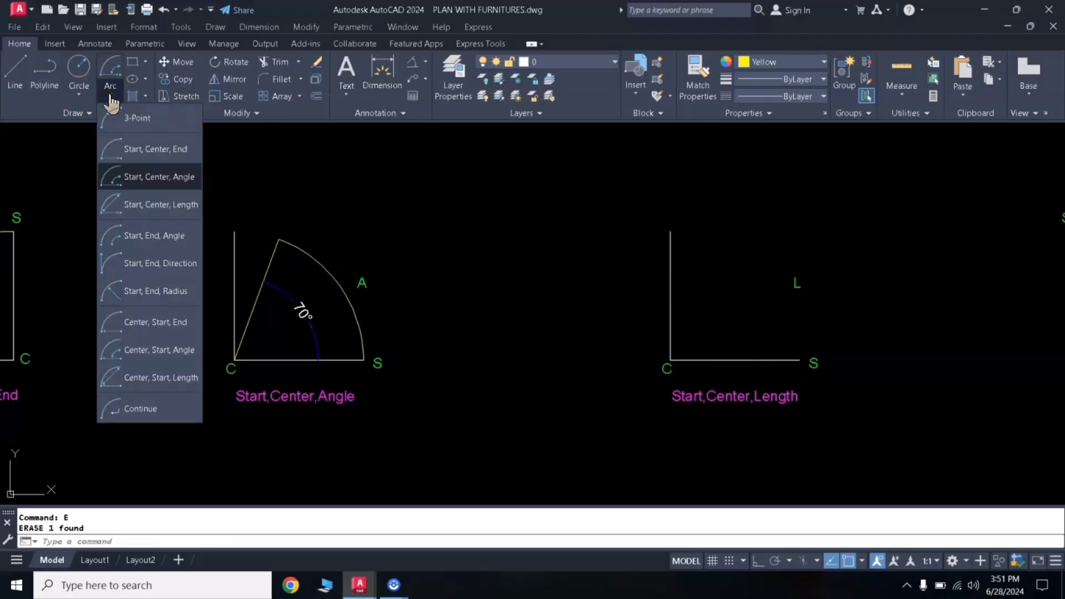
left_click(155, 210)
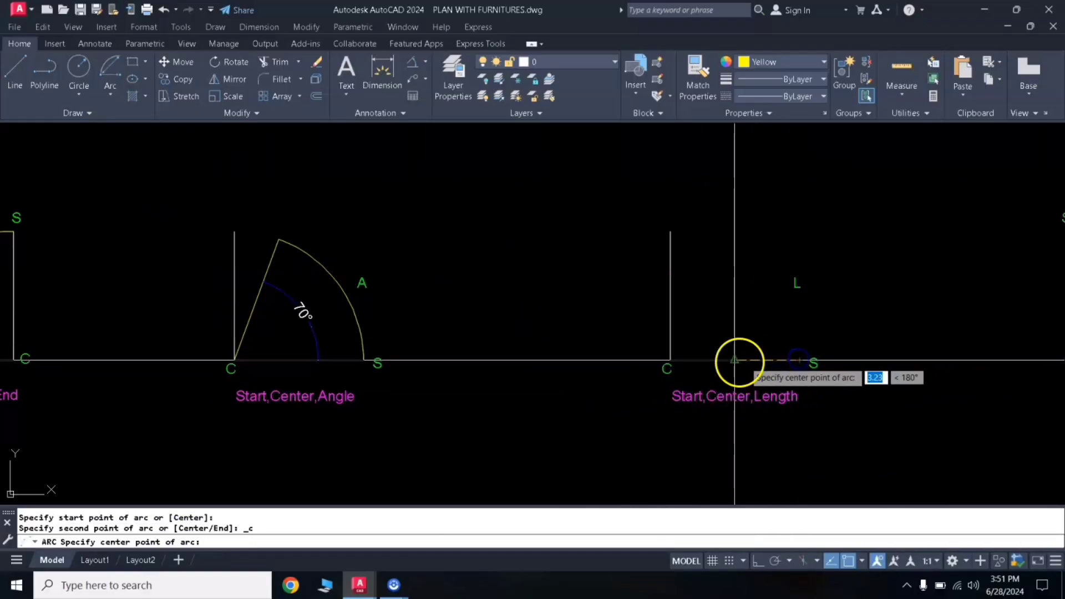
left_click(671, 359)
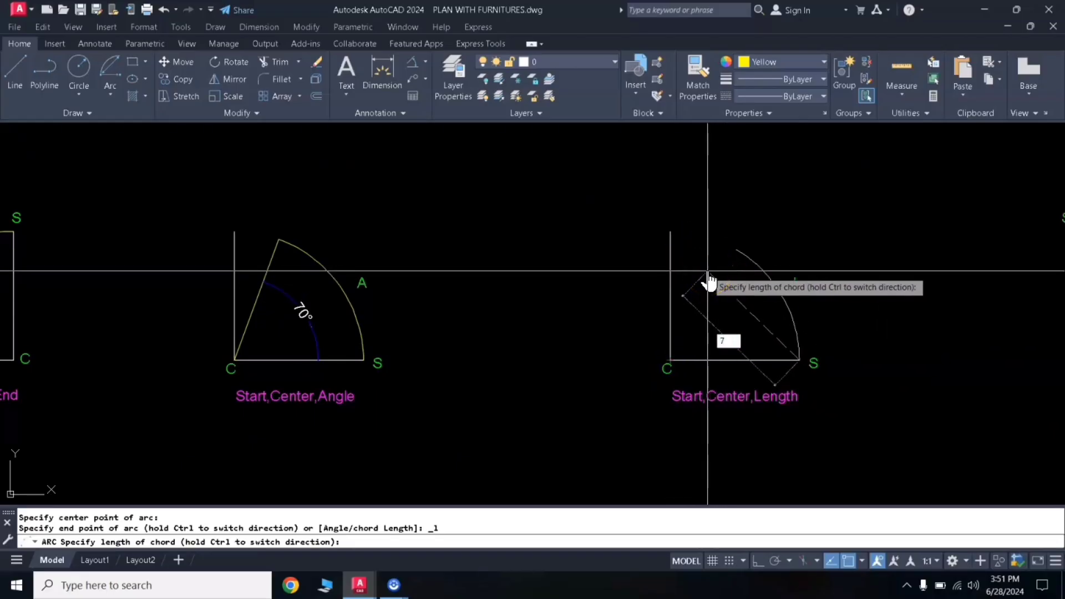
key("Return")
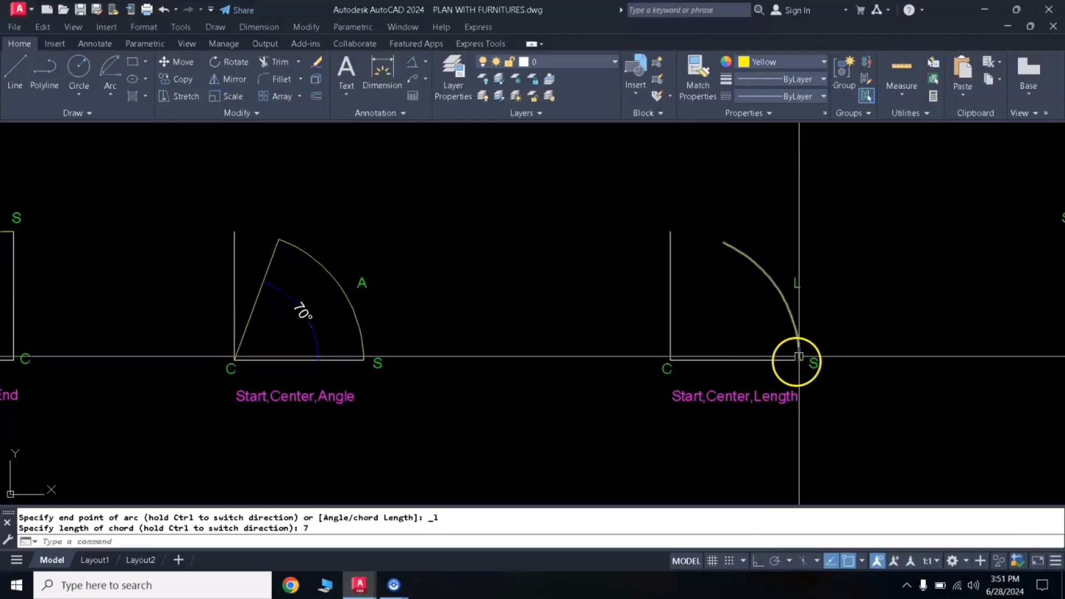
- Draw a line from the Start,Center,Length arc's free end to S along its chord, and erase the duplicate line over it
left_click(18, 69)
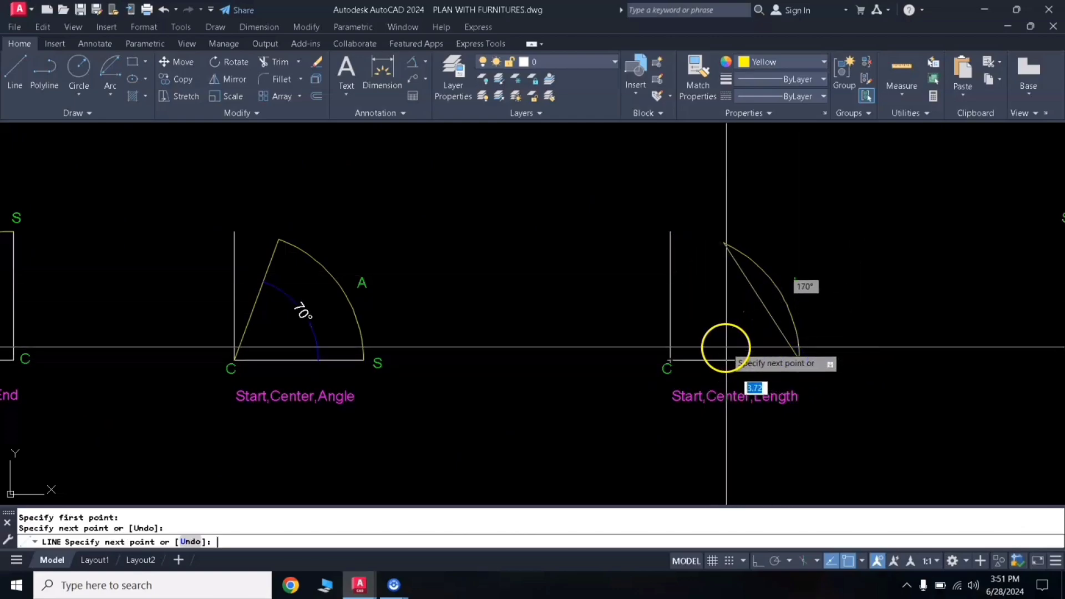
key("Return")
left_click(752, 290)
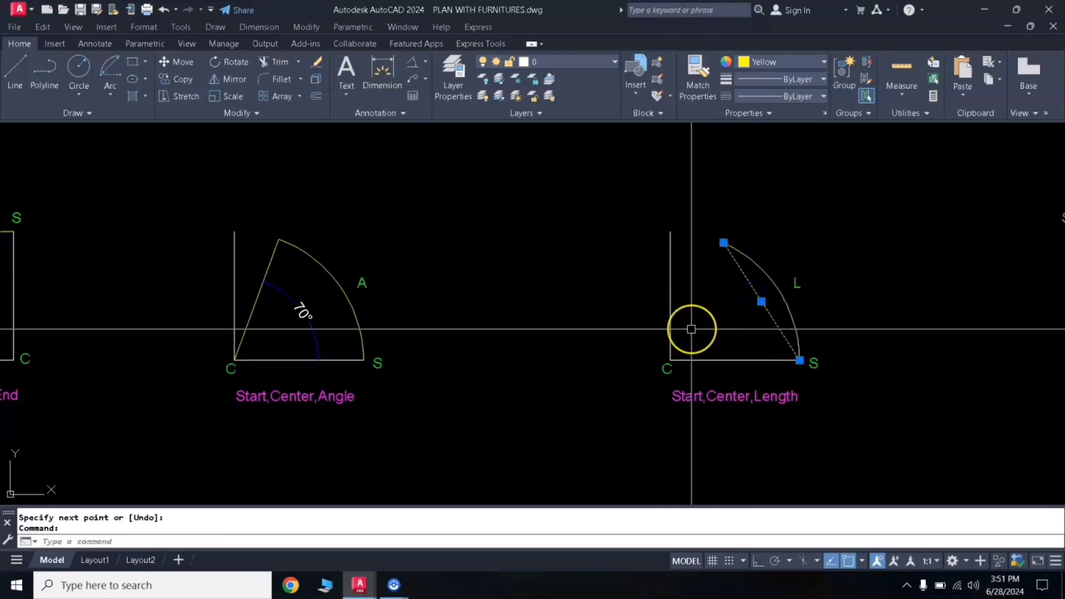
type("E")
key("Return")
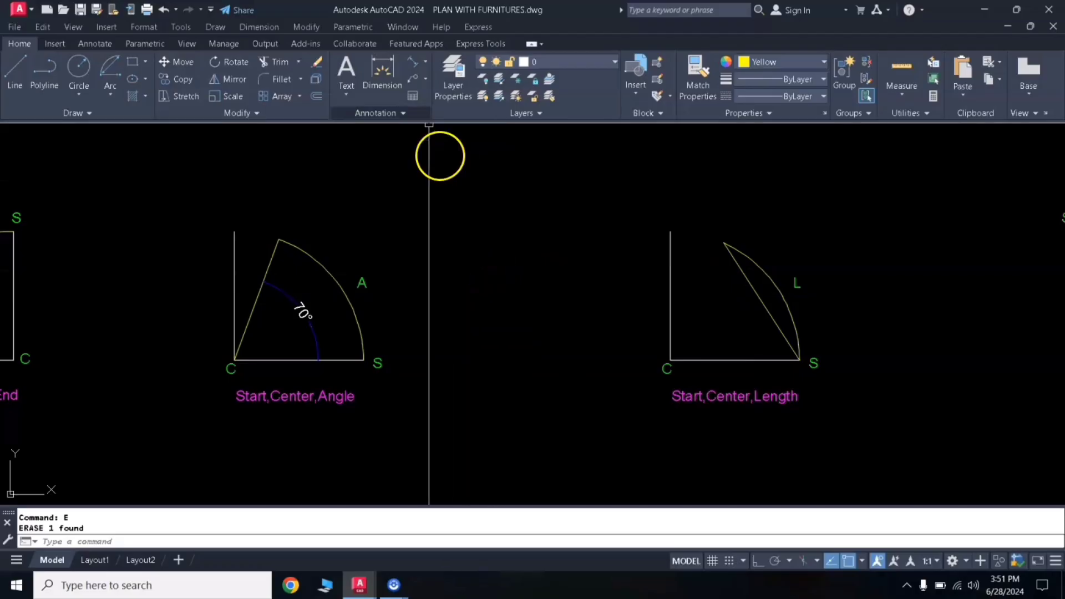
- Add an aligned dimension to the Start,Center,Length arc's chord, placing it on the inner side toward C
left_click(425, 66)
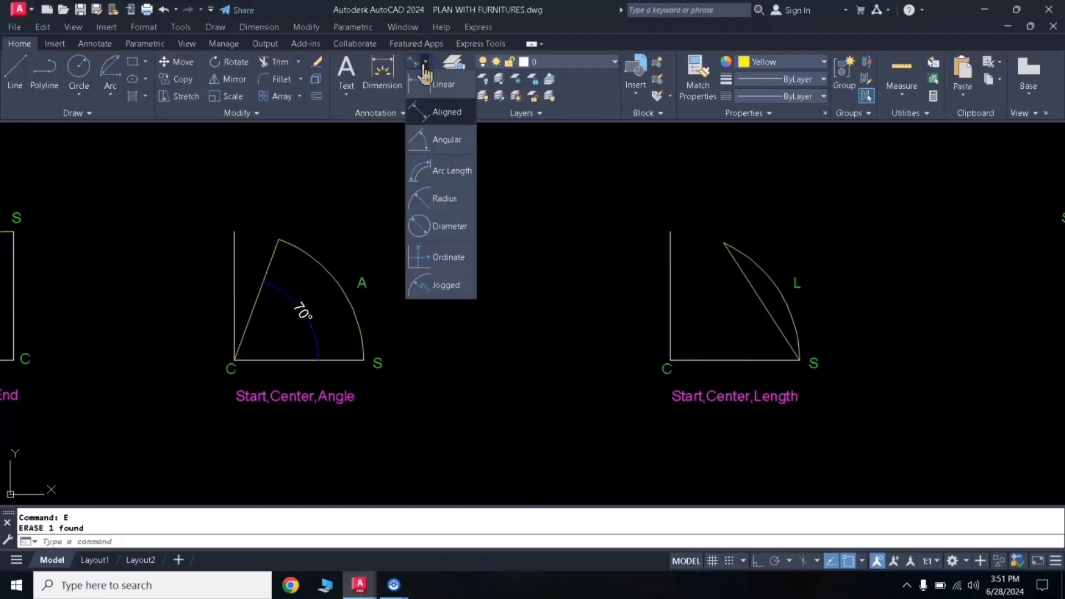
left_click(422, 114)
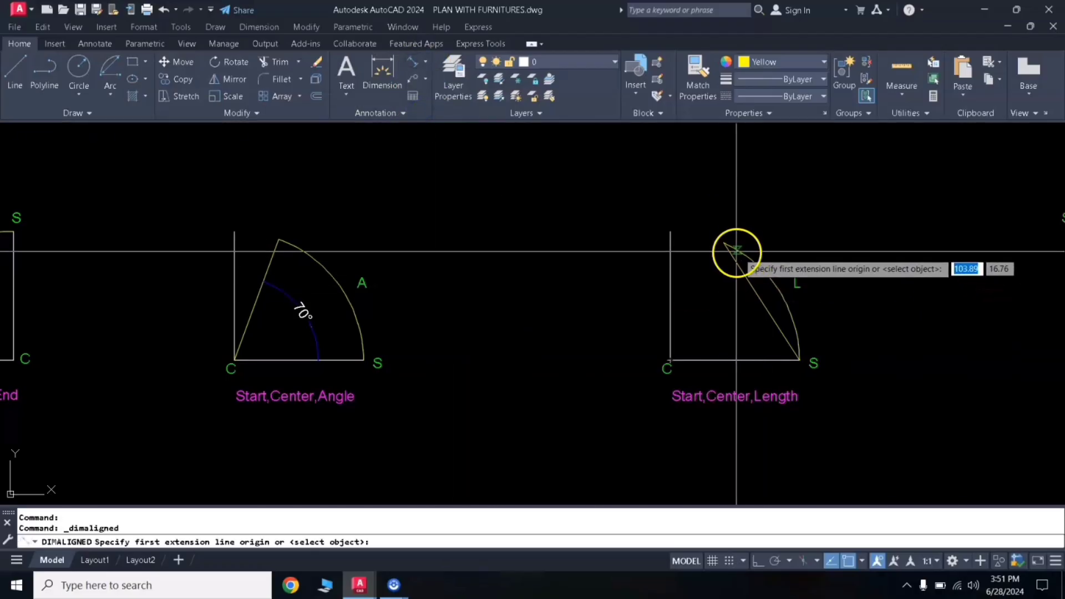
left_click(724, 243)
left_click(800, 361)
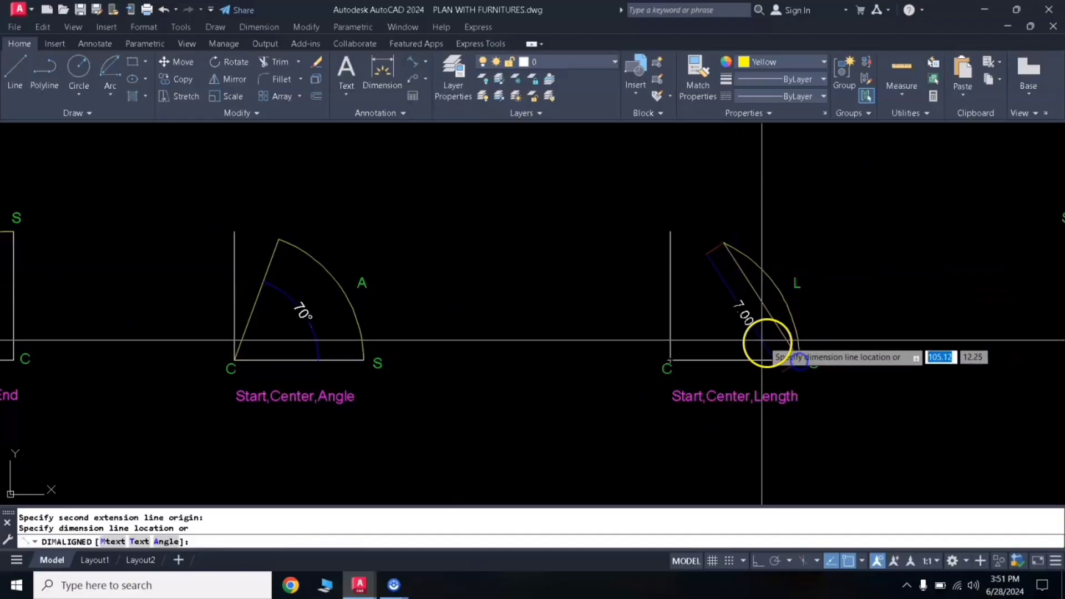
left_click(745, 328)
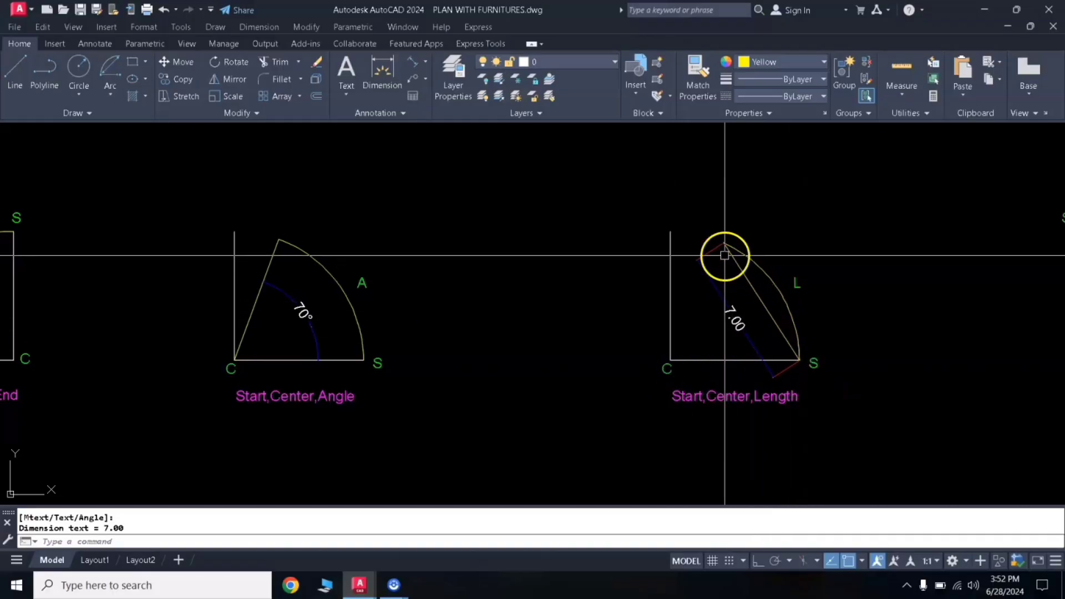
- Draw a Start, End, Direction arc from S to E in its figure, with Ortho on and a horizontal tangent direction of 0°
middle_click_drag(880, 395, 578, 387)
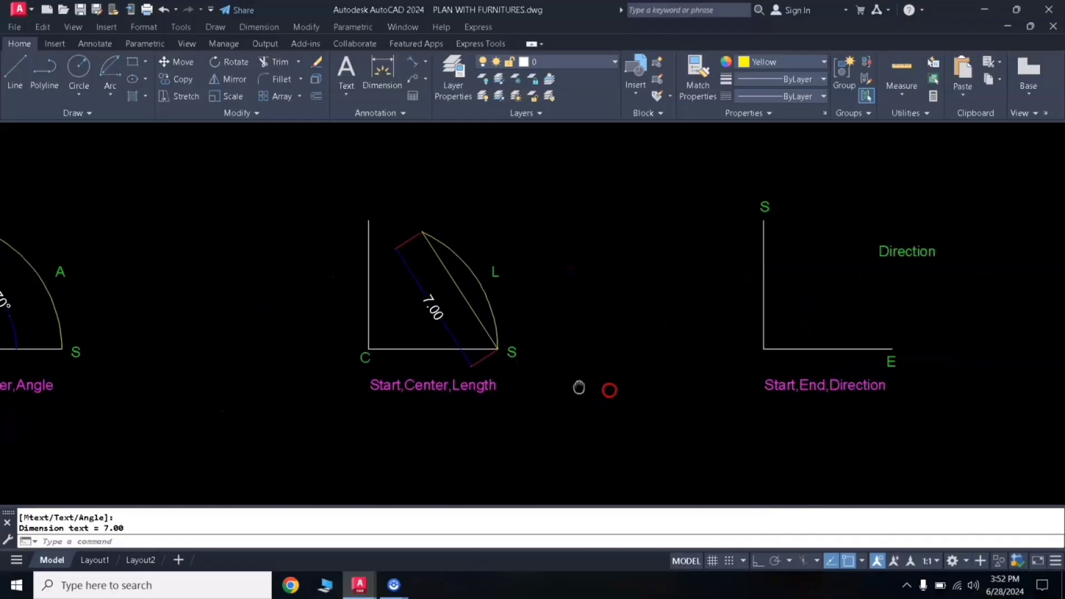
middle_click_drag(701, 333, 581, 374)
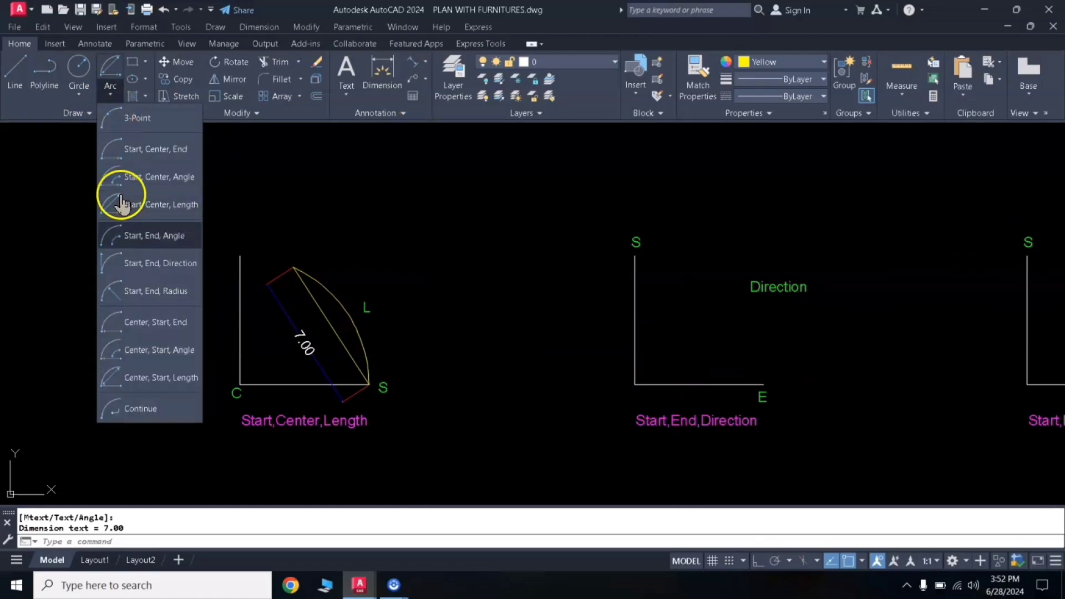
left_click(141, 264)
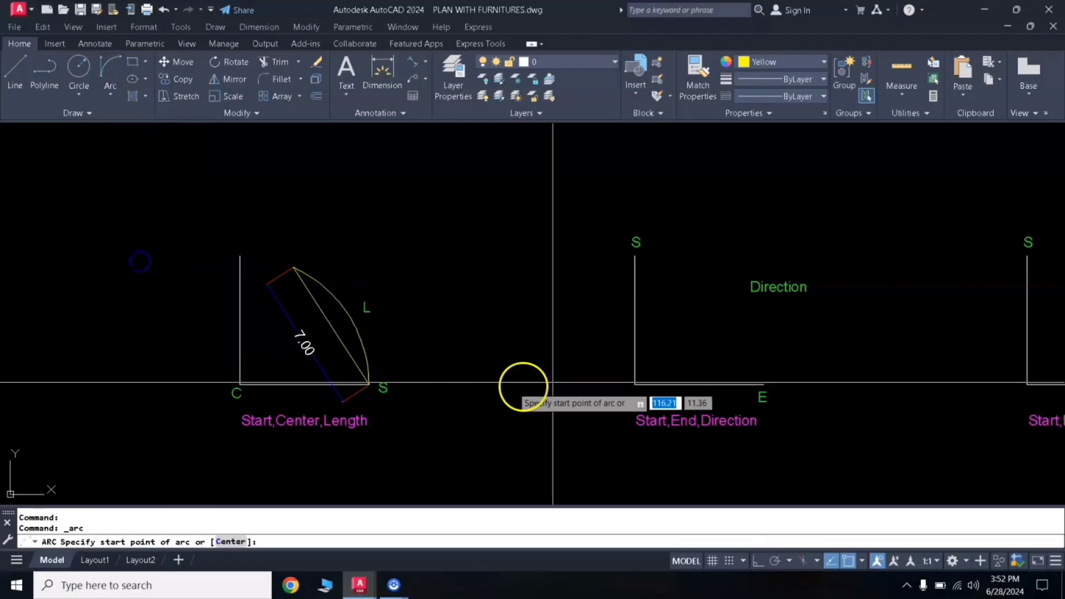
left_click(635, 256)
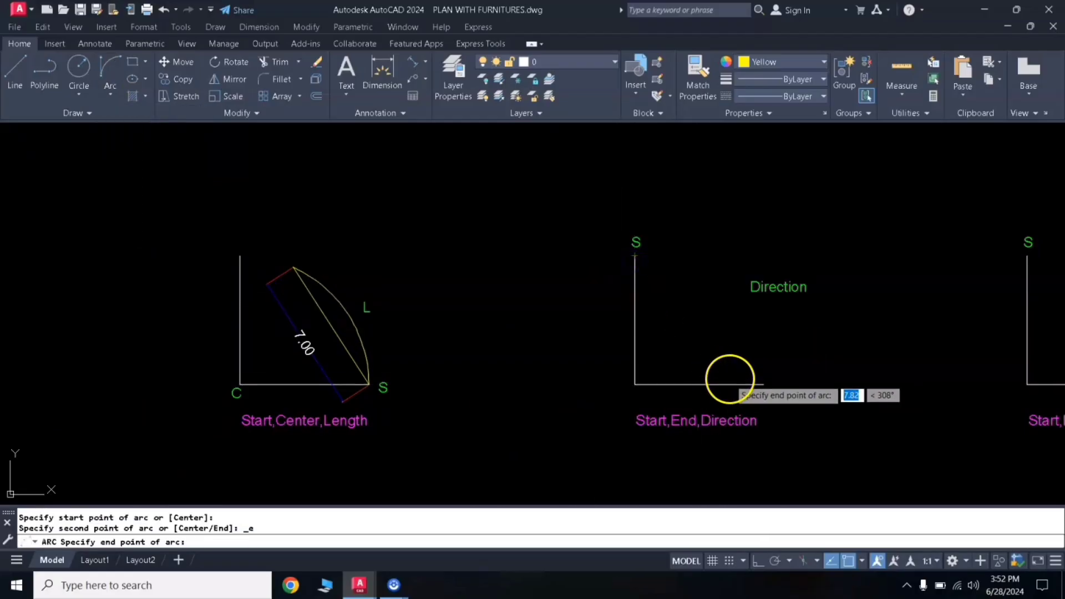
left_click(763, 384)
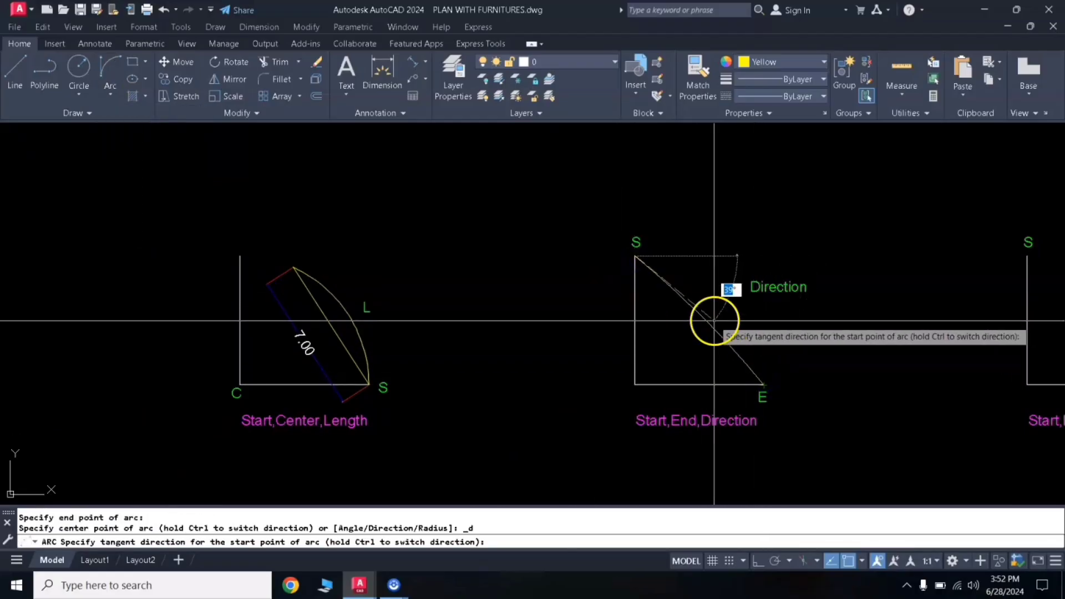
left_click(757, 561)
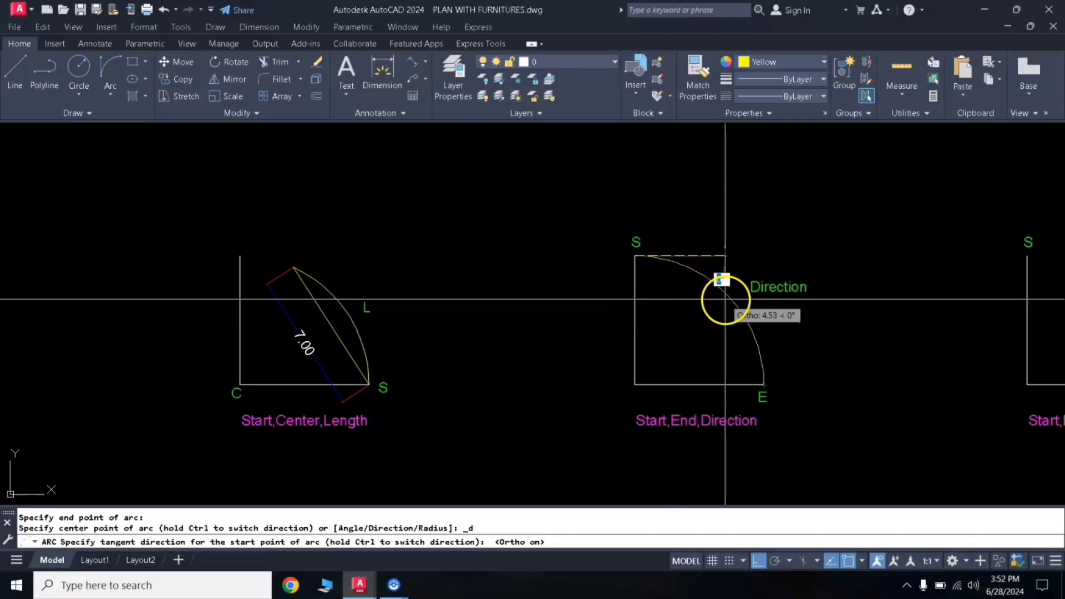
left_click(726, 297)
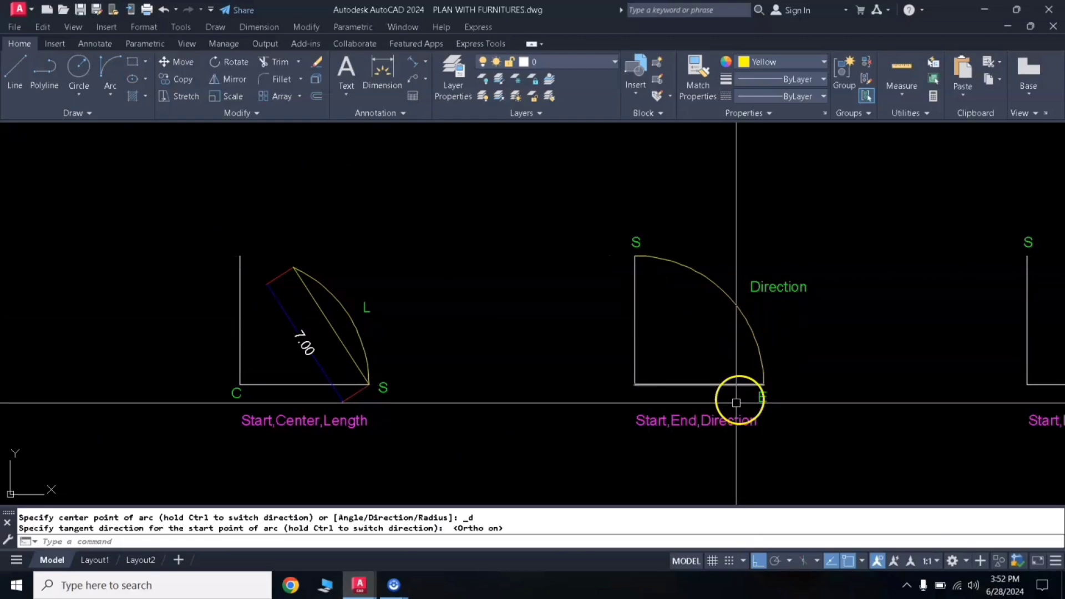
- Draw a Start, End, Radius arc from S to E in the Start,End,Radius figure with a radius of 8
mouse_move(871, 376)
middle_mouse_down()
mouse_move(551, 376)
mouse_move(444, 388)
middle_mouse_up()
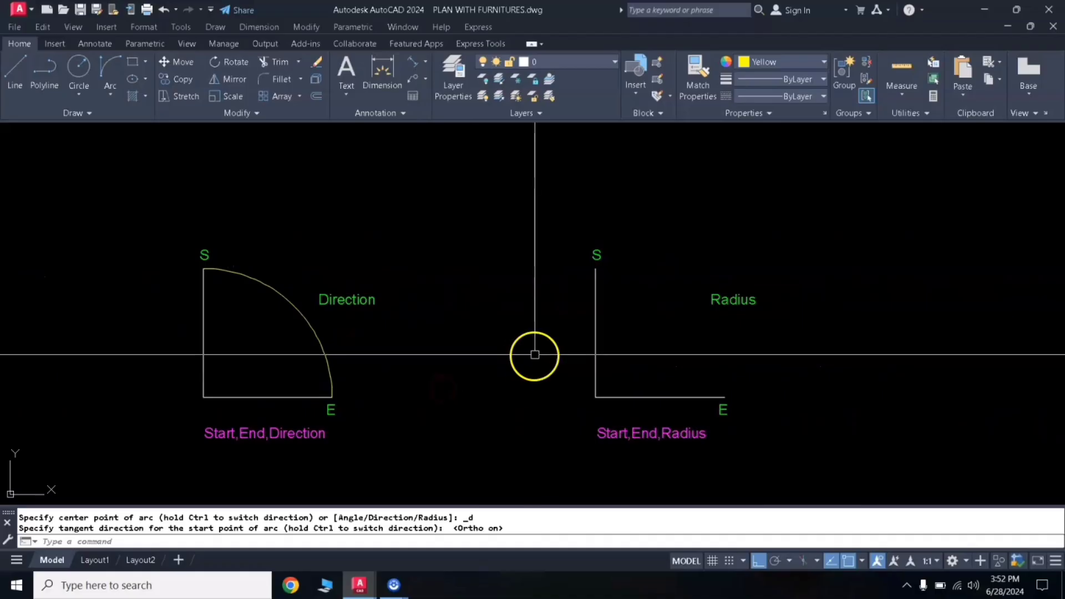
left_click(110, 97)
left_click(116, 117)
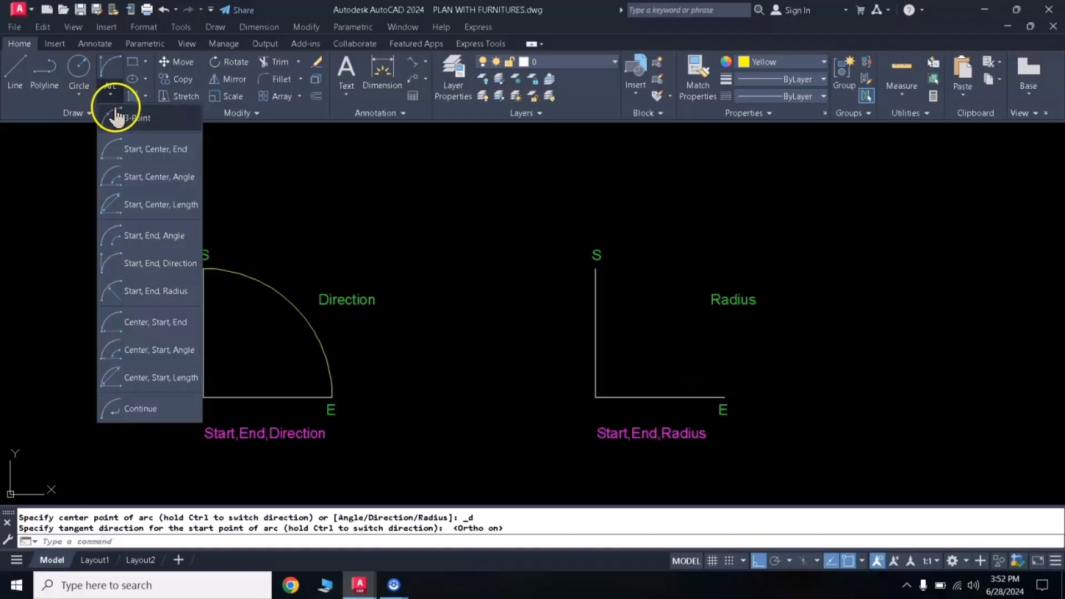
left_click(145, 298)
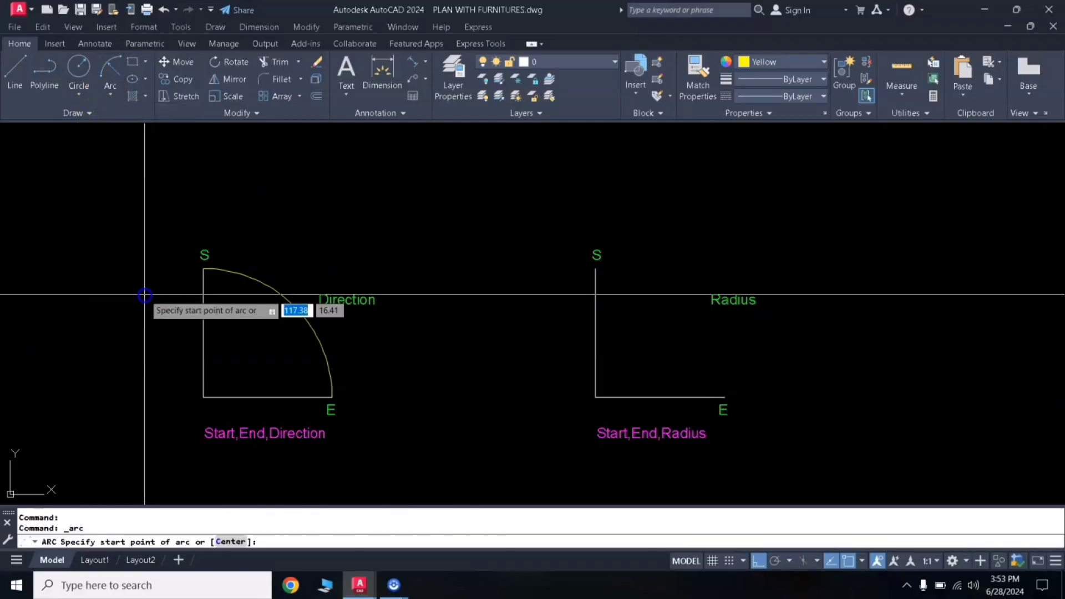
left_click(596, 269)
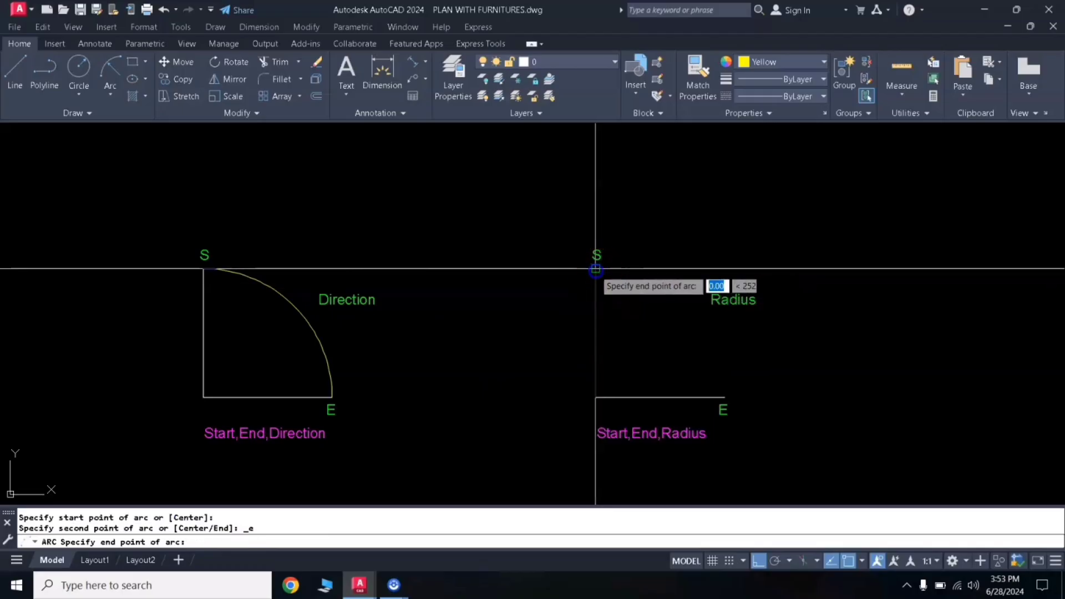
left_click(725, 392)
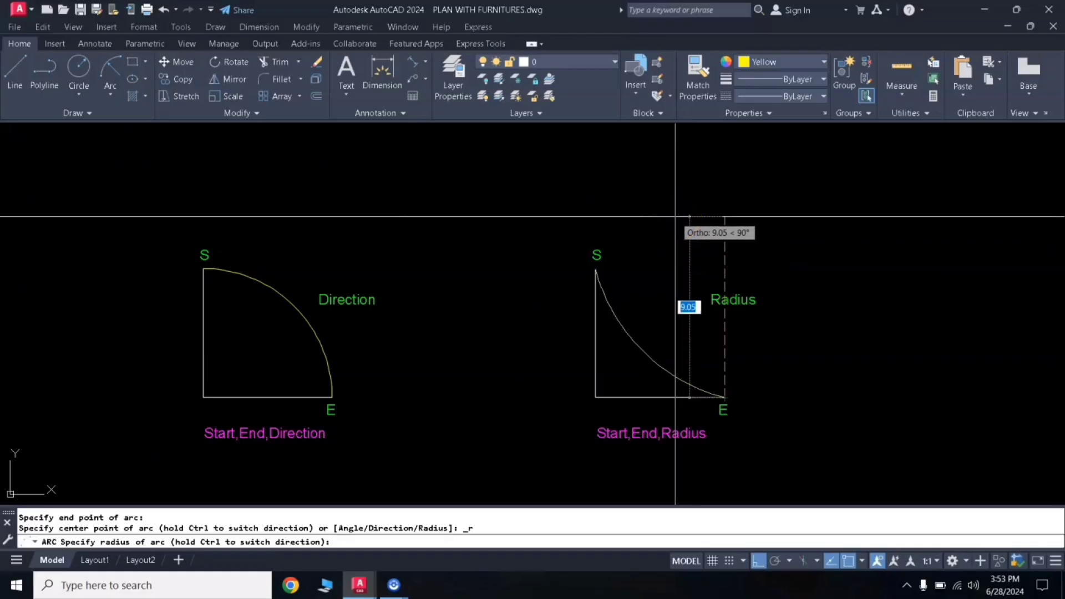
type("8")
key("Return")
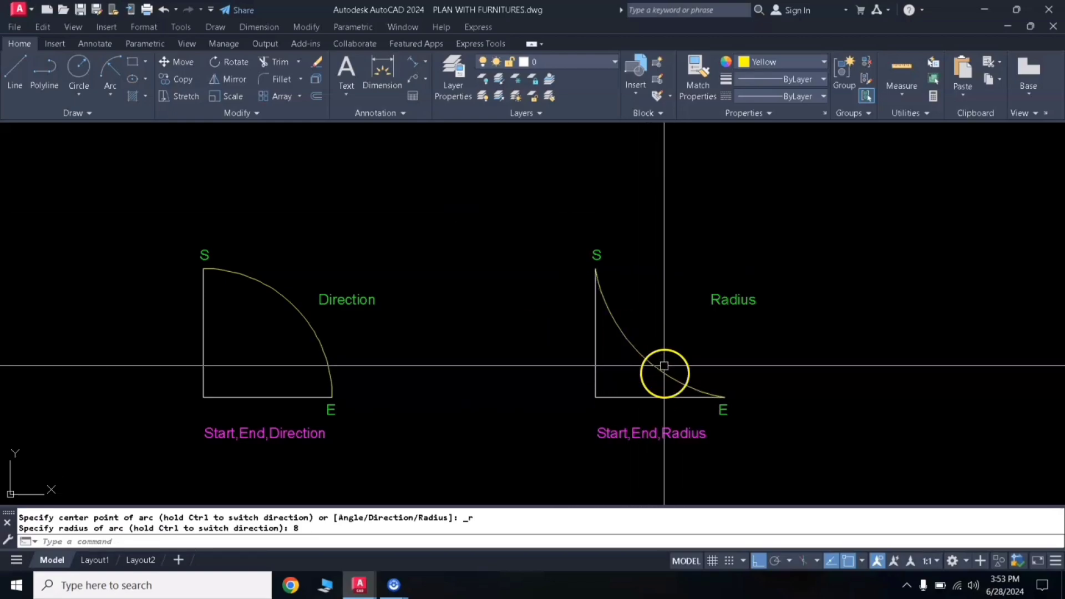
- Add a radius dimension to the Start,End,Radius arc, placed between the curve and the Radius label
left_click(425, 62)
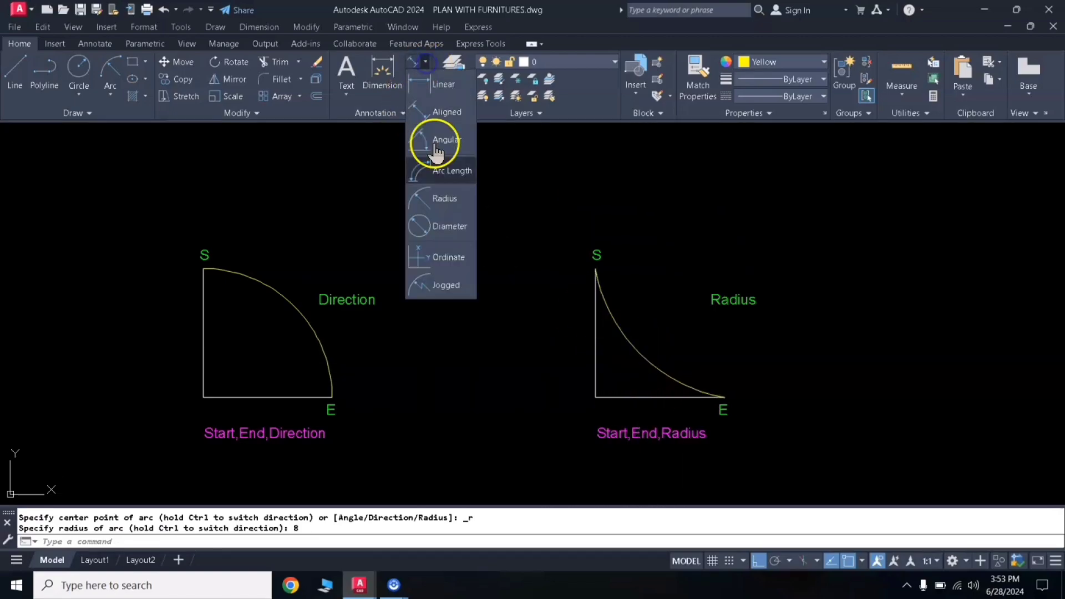
left_click(436, 200)
left_click(628, 344)
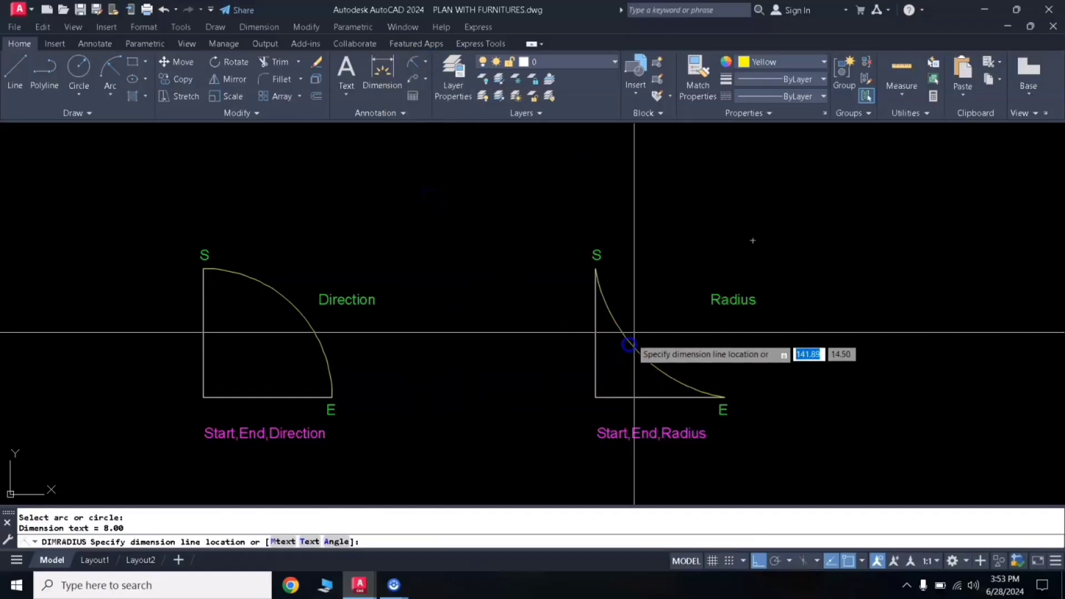
left_click(670, 286)
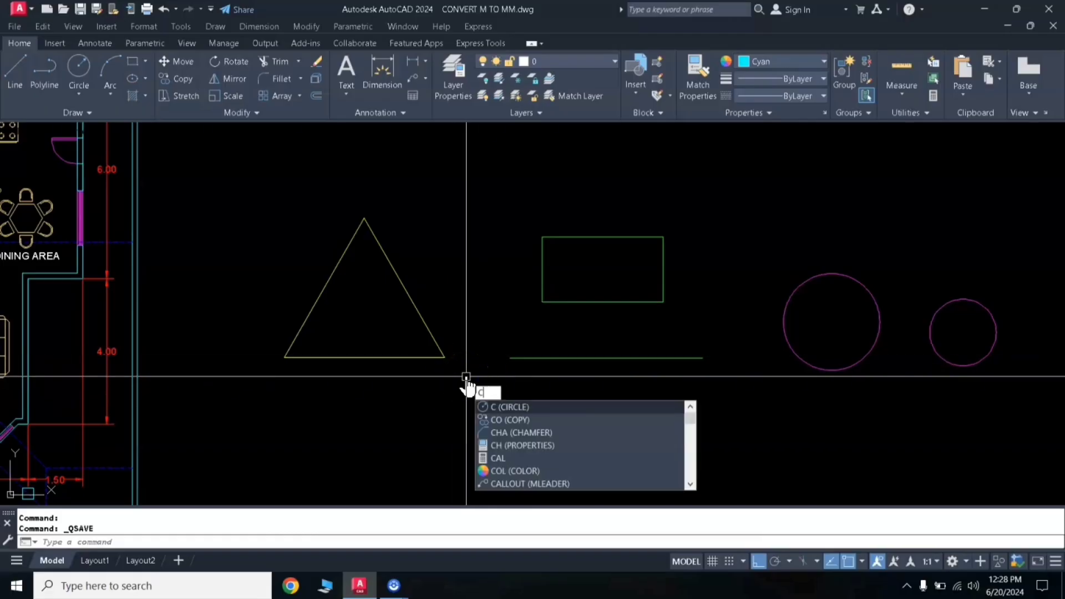
key("Return")
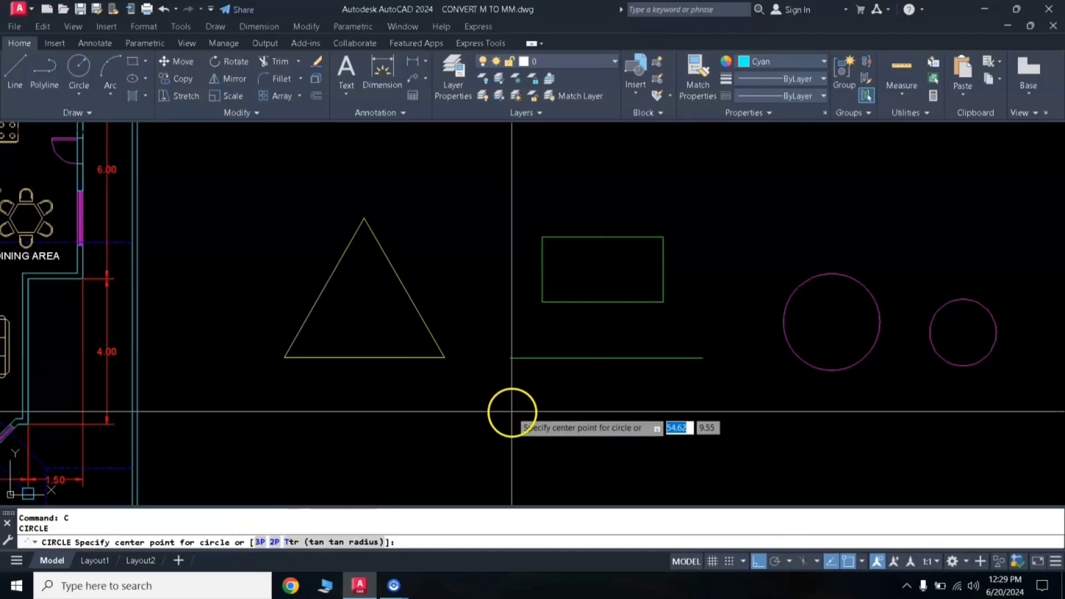
key("Escape")
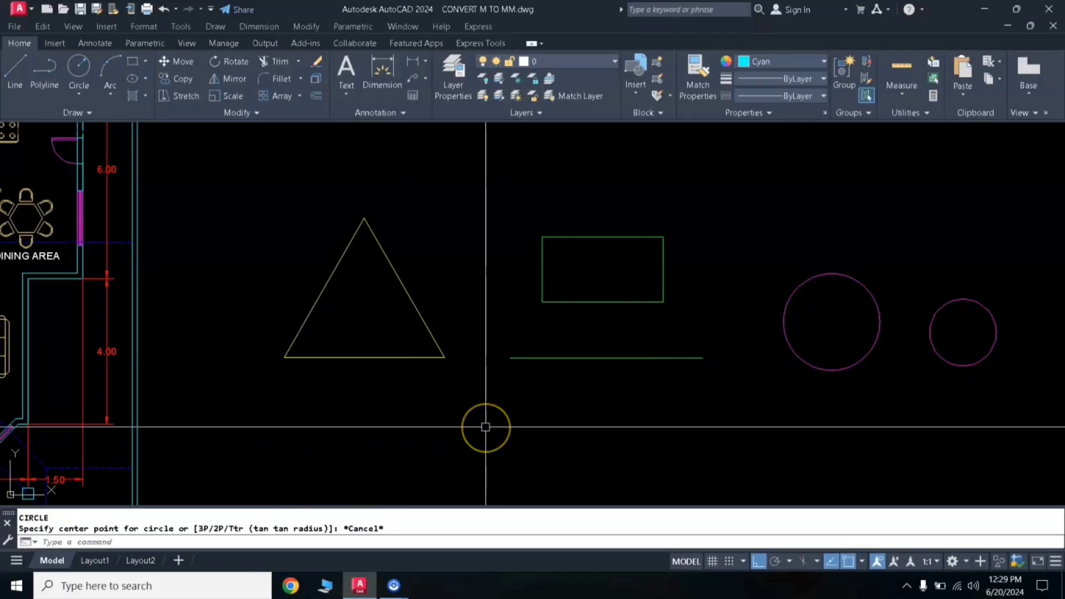
type("ci")
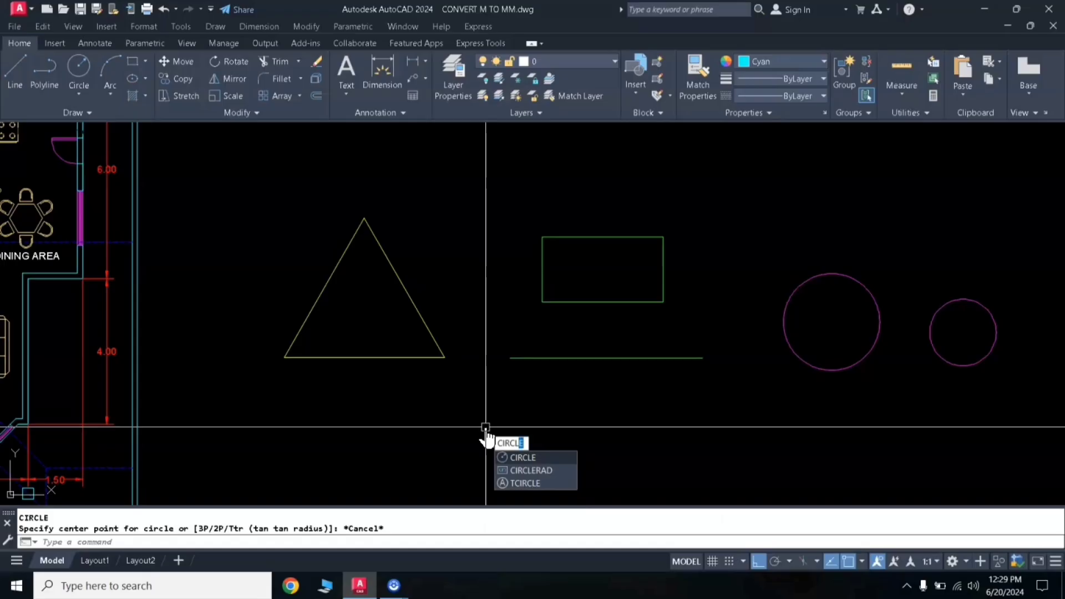
key("Escape")
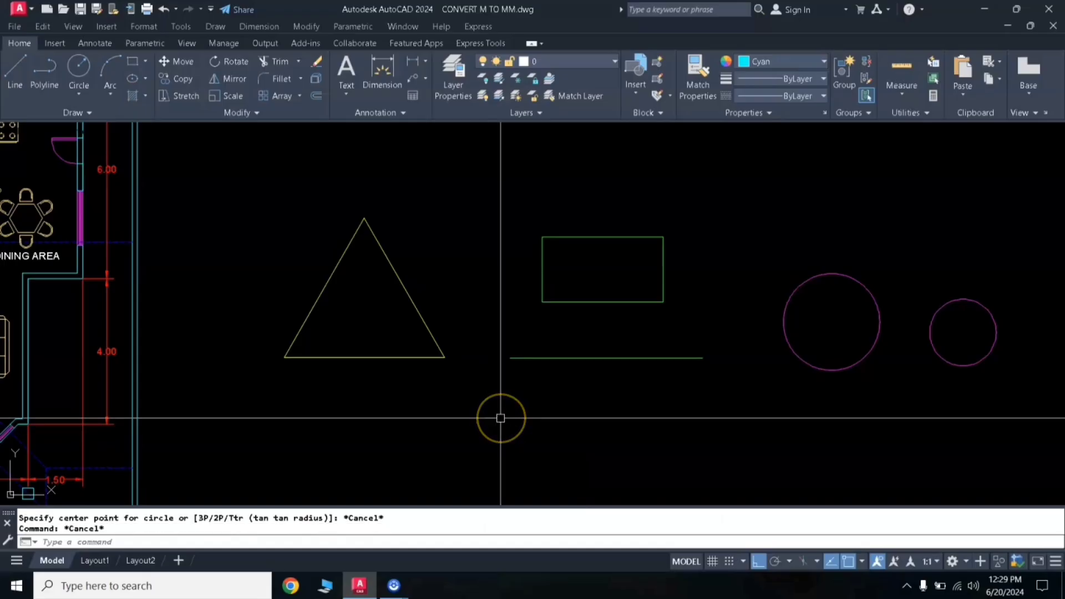
- Draw a 3P circle inside the yellow triangle through the midpoints of its base, left side and right side
key("Return")
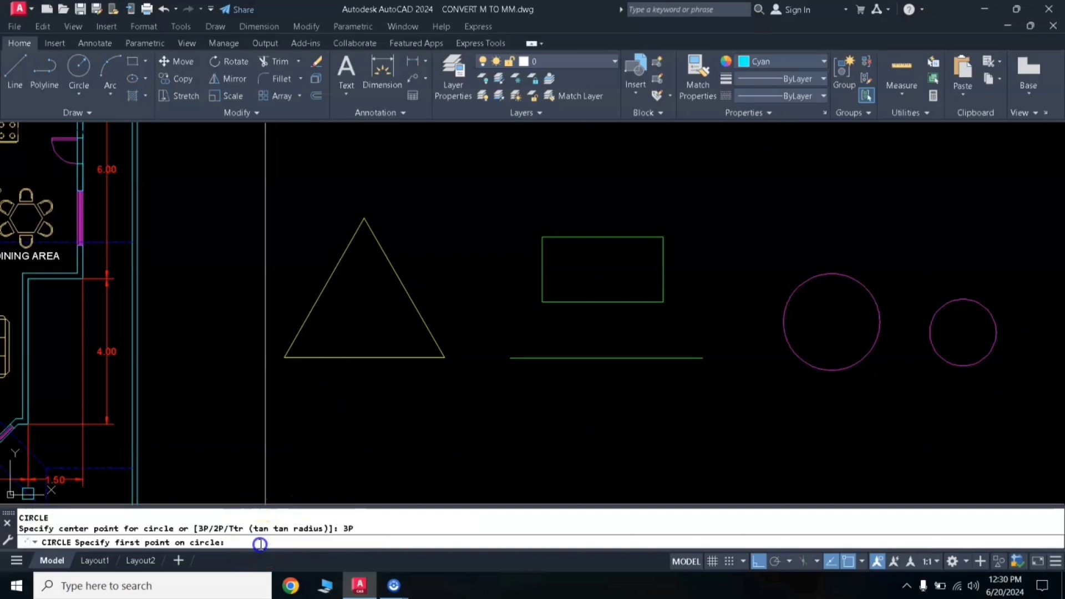
left_click(364, 357)
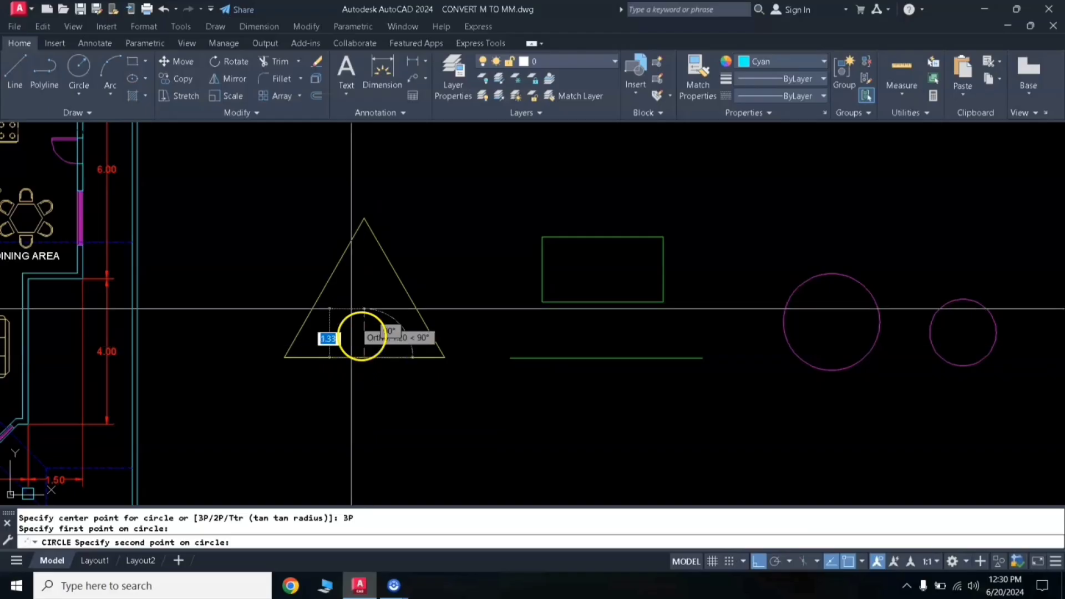
left_click(320, 289)
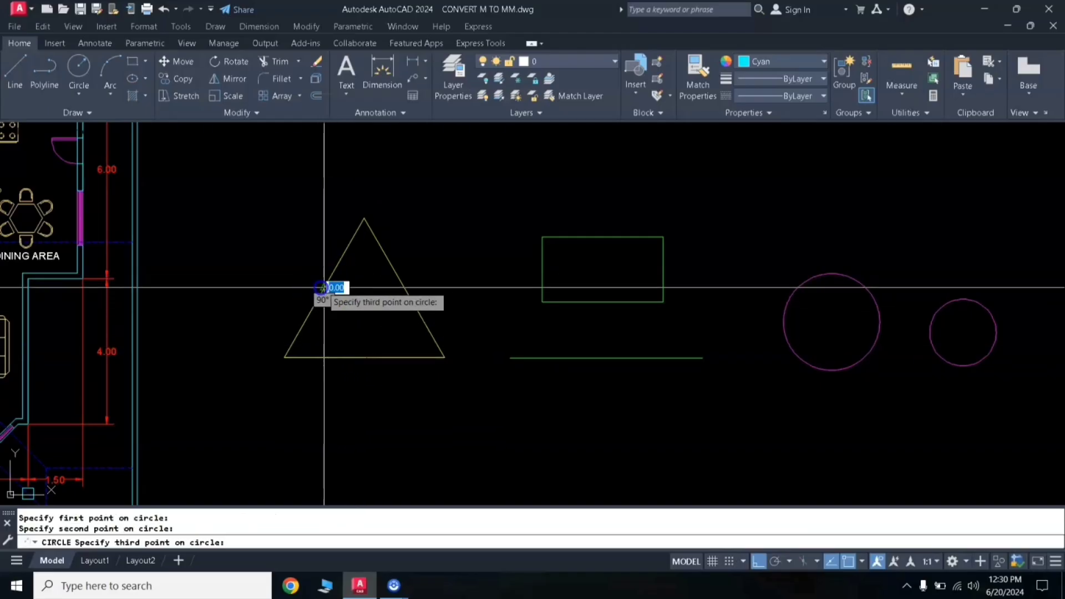
left_click(405, 287)
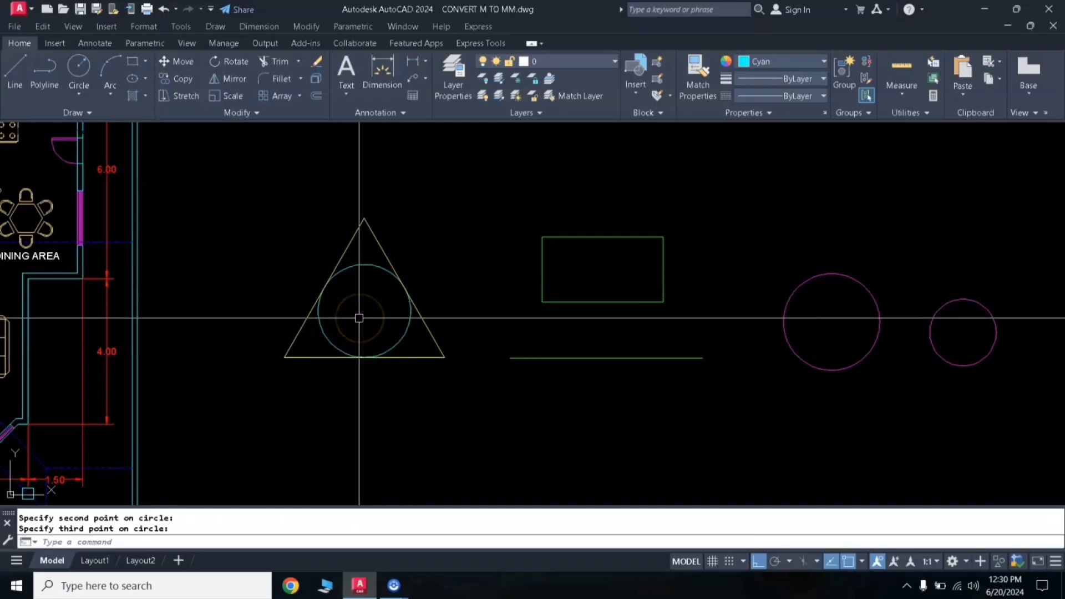
- Draw a 2P circle whose diameter runs from the midpoint of the green horizontal line straight up to the rectangle's bottom edge
type("c")
key("Return")
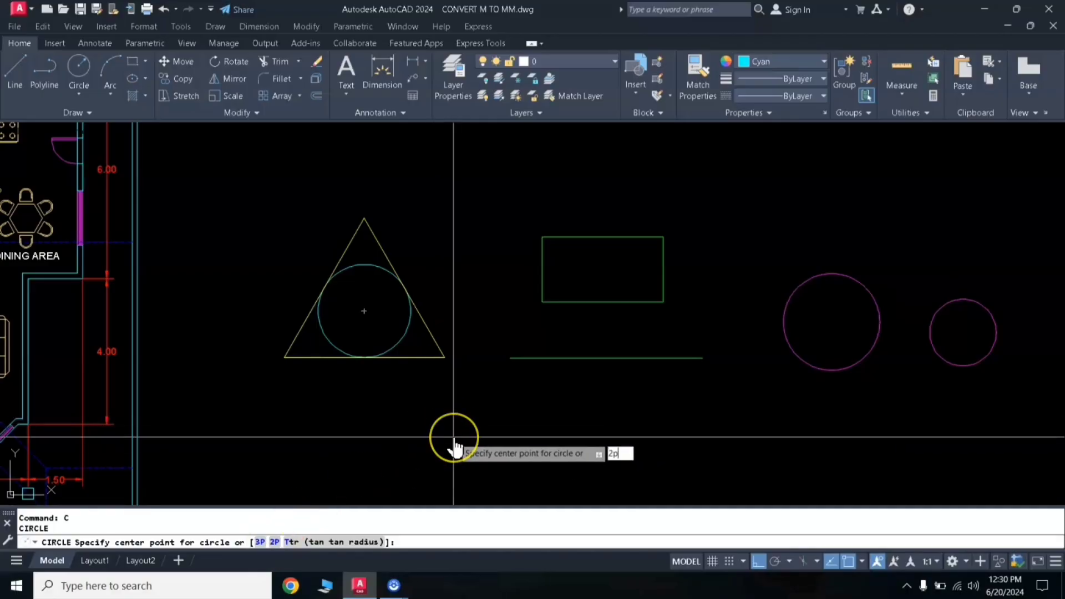
key("Return")
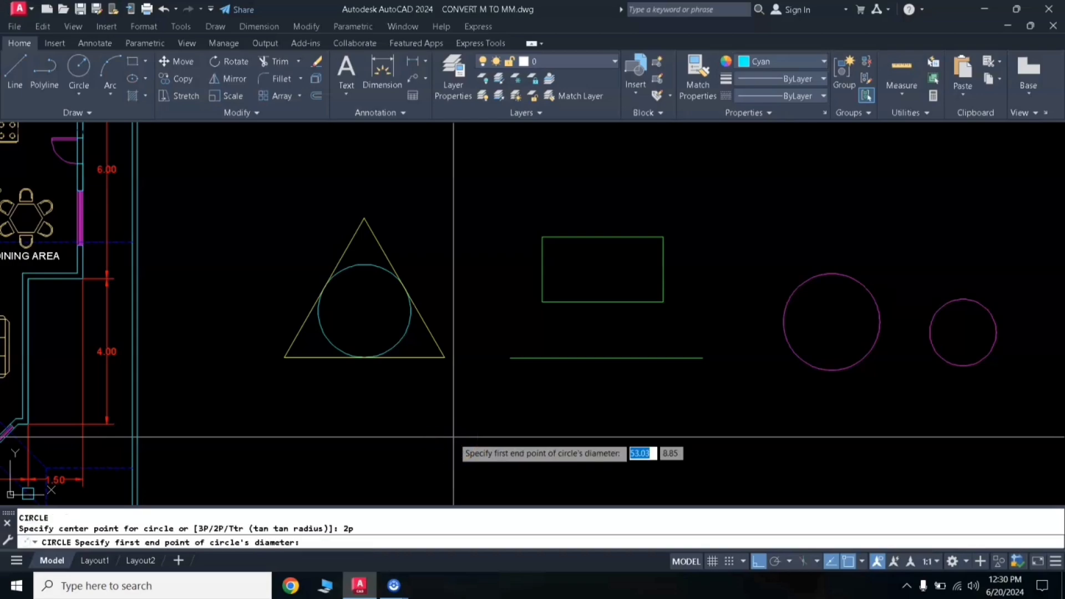
left_click(606, 355)
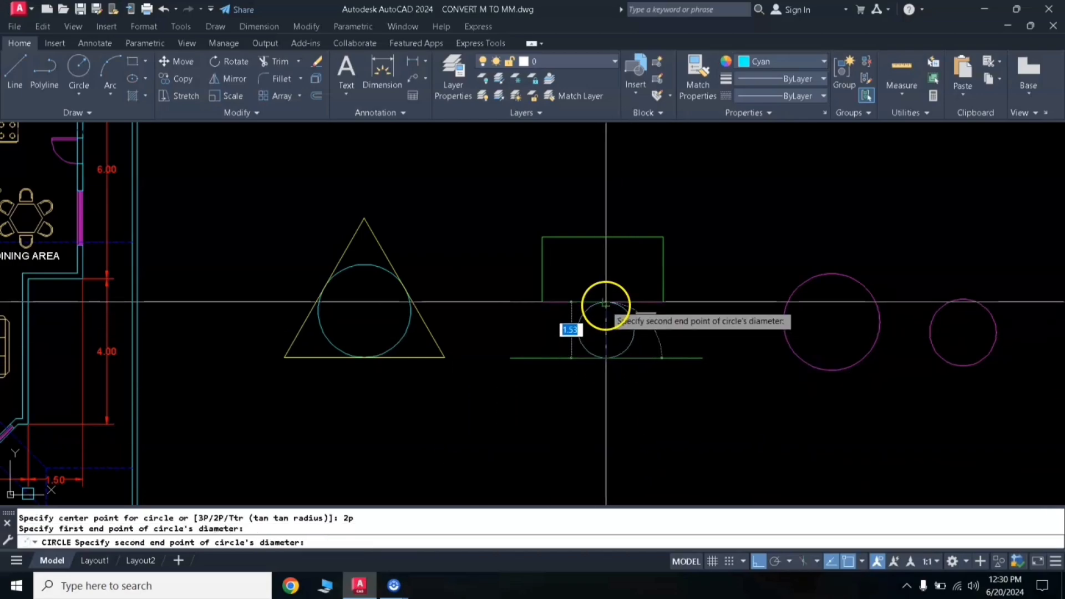
left_click(606, 302)
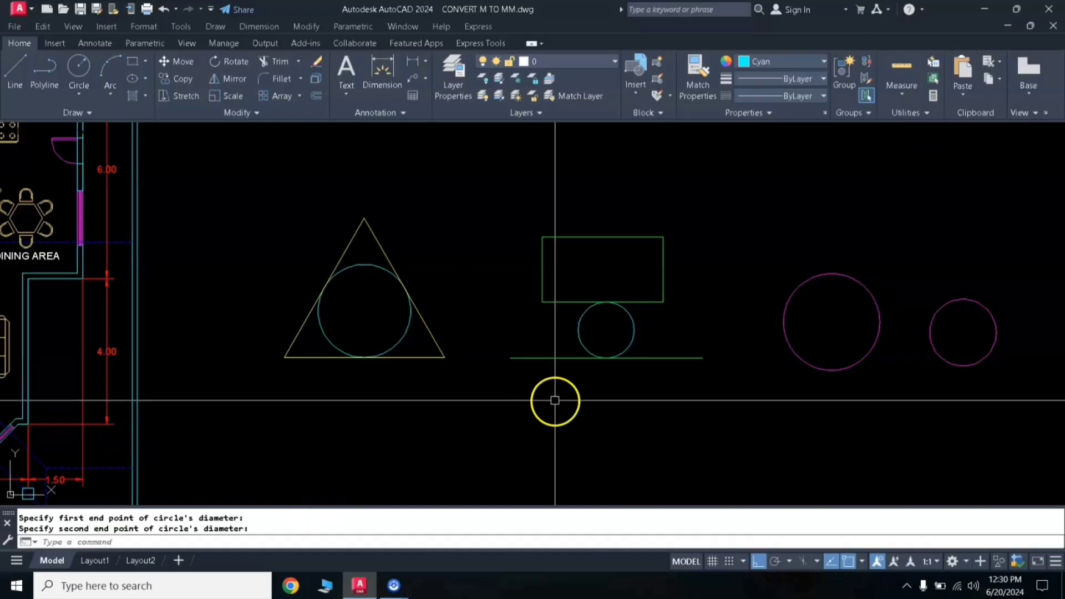
- Draw a tan-tan-radius circle of radius 3 above the two magenta circles, tangent to both of them
type("c")
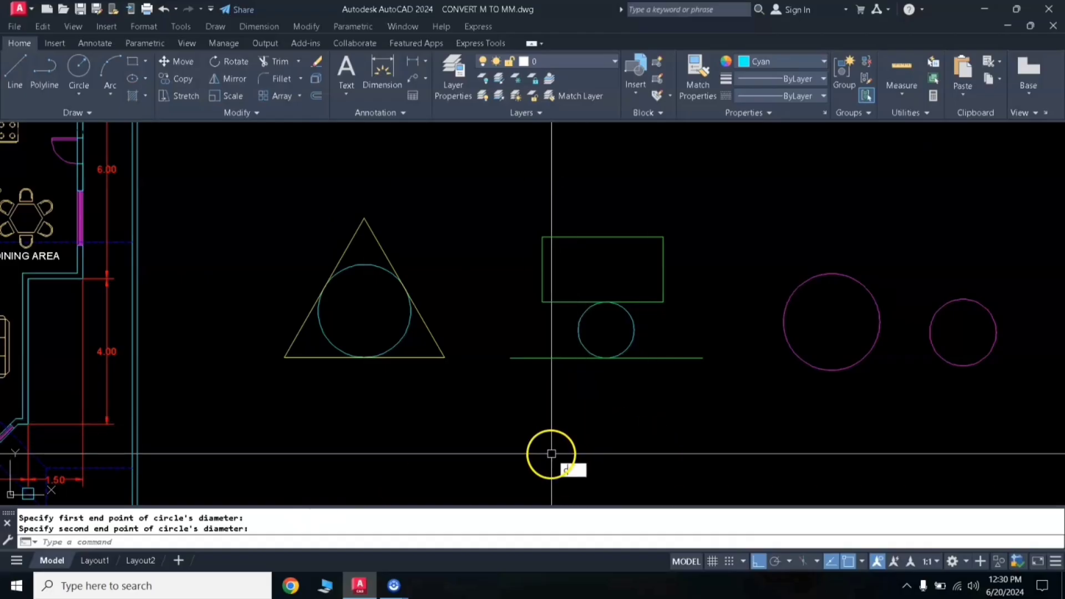
key("Return")
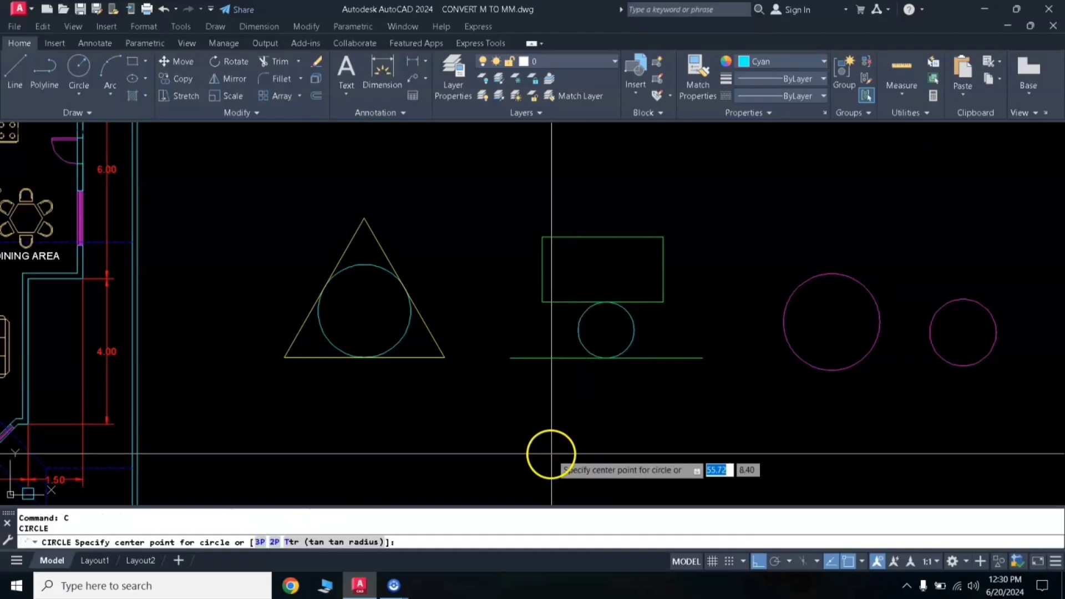
left_click(341, 542)
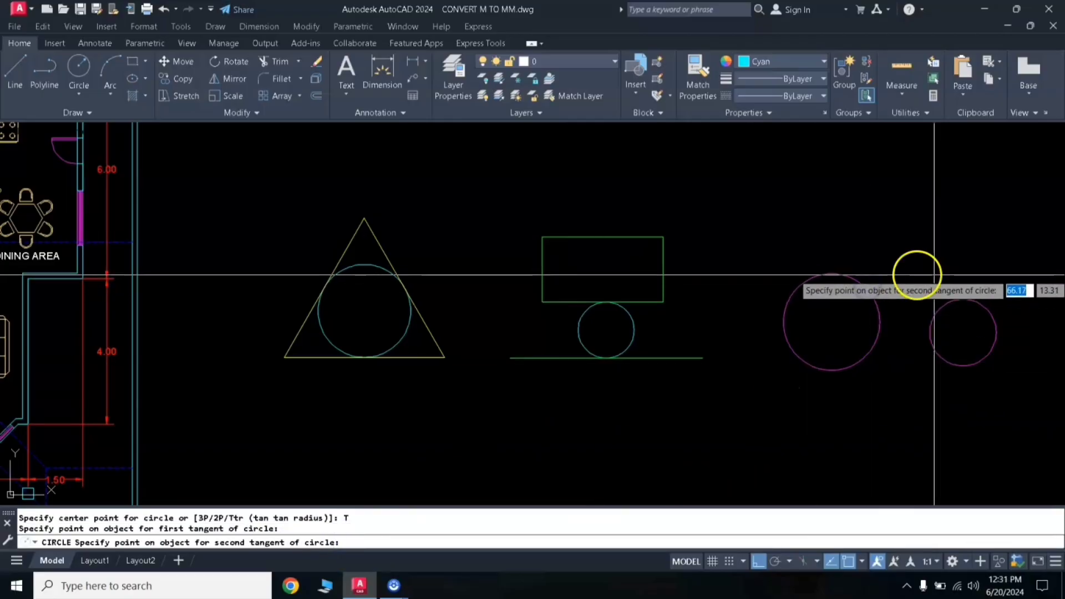
left_click(942, 305)
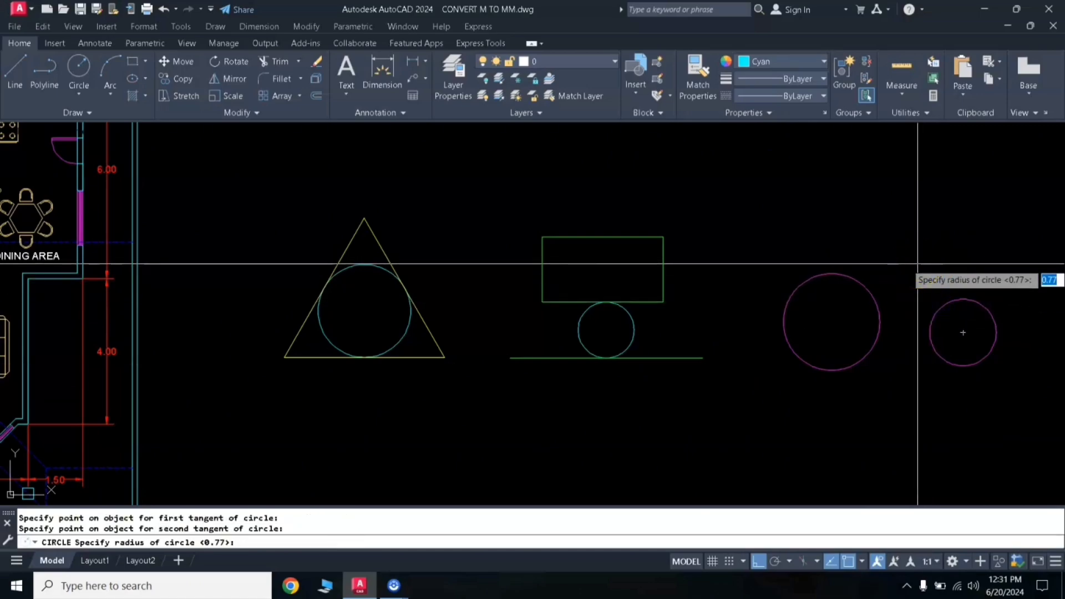
key("Return")
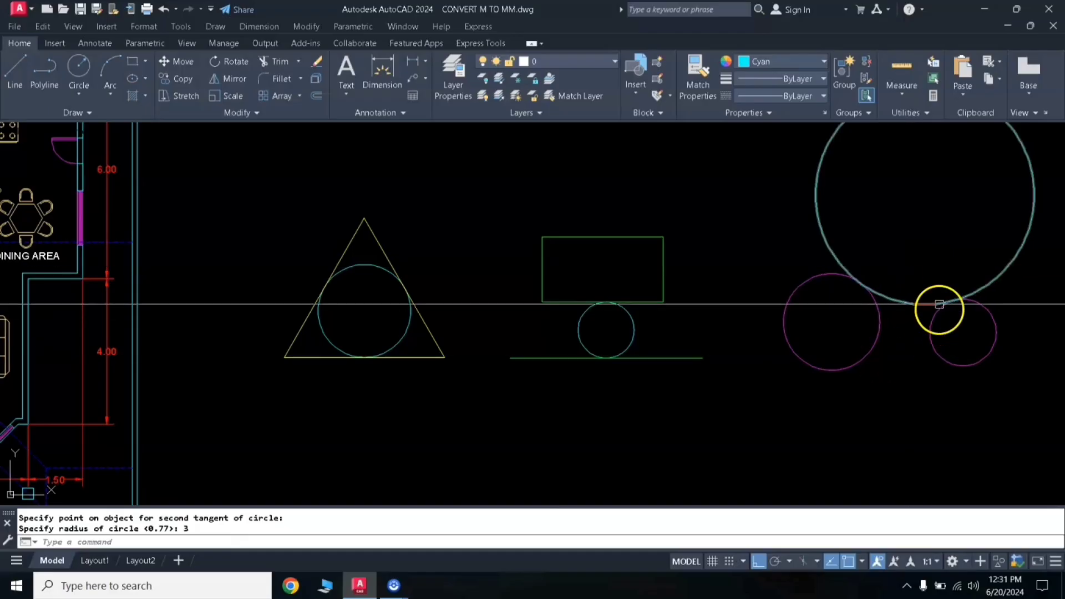
- Add a radius dimension to the large cyan circle above the magenta circles, placed outside its upper-right edge, with annotation scale 1:1
scroll(874, 284, "up", 5)
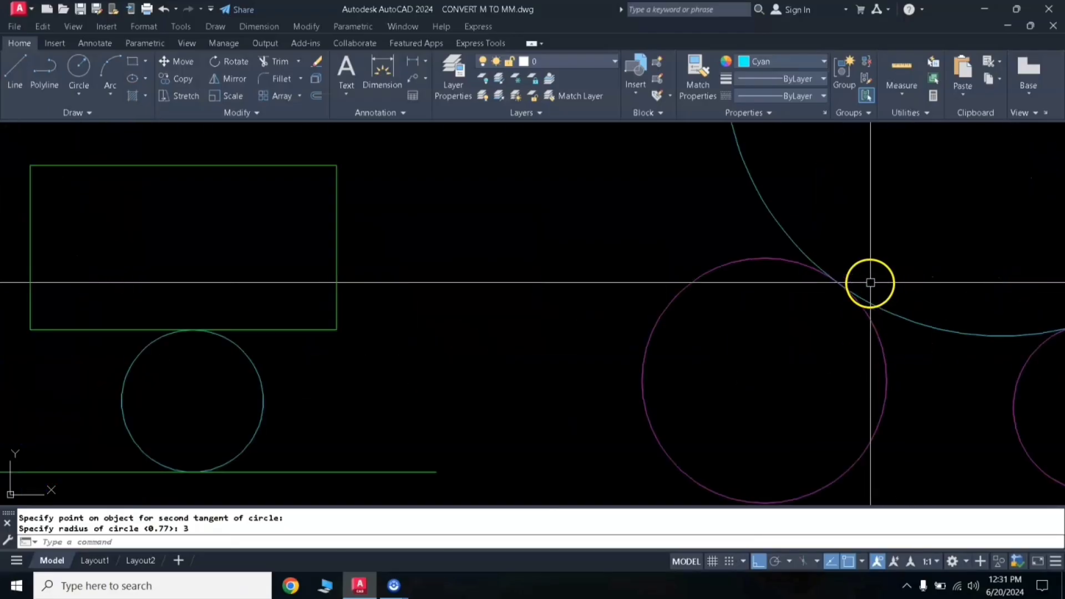
scroll(649, 252, "up", 3)
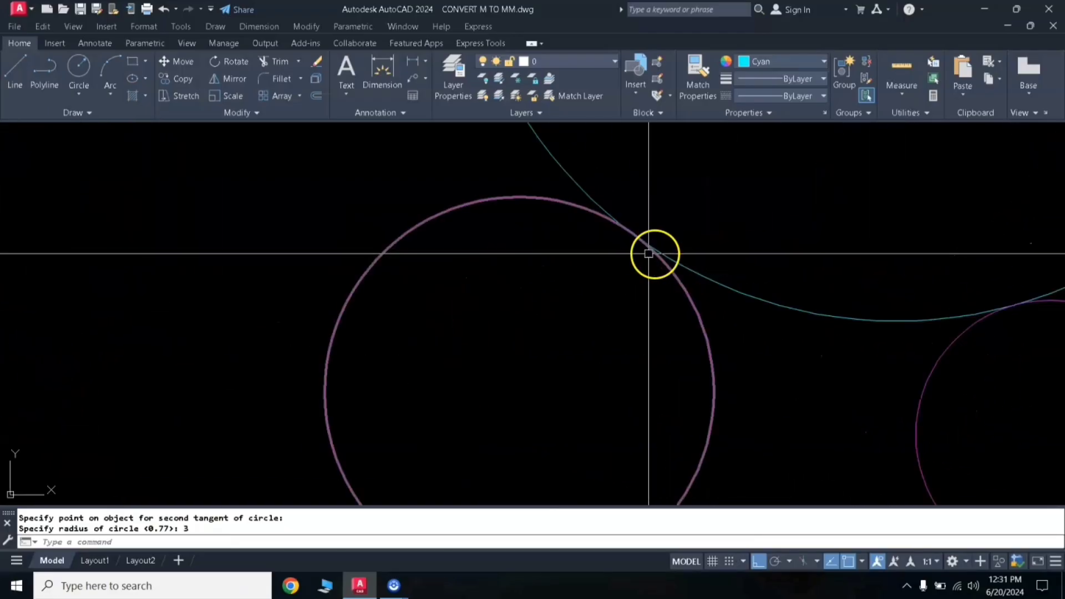
scroll(971, 288, "down", 4)
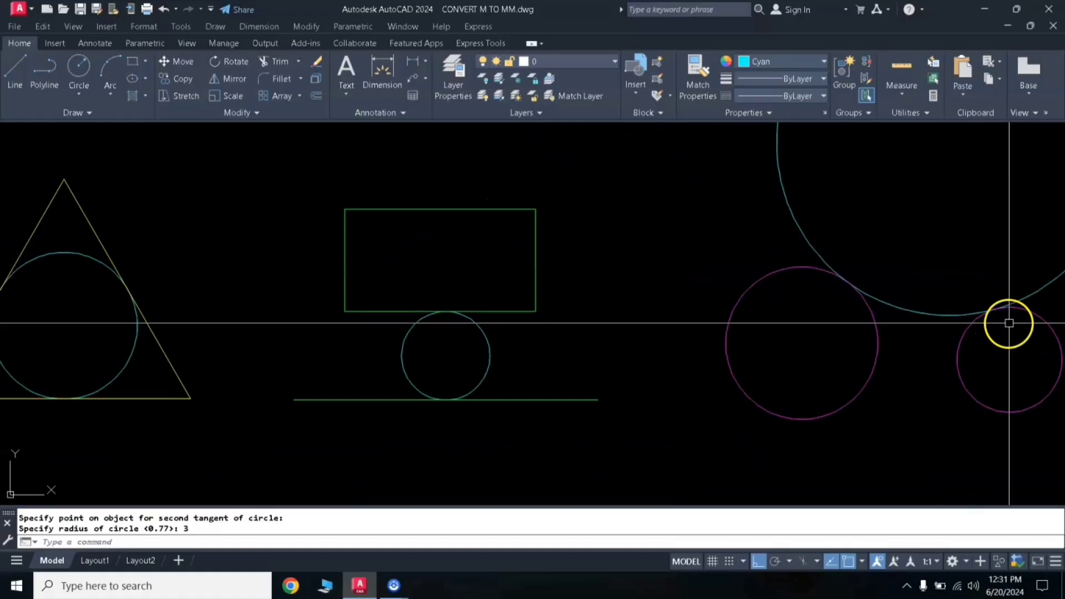
scroll(999, 328, "down", 4)
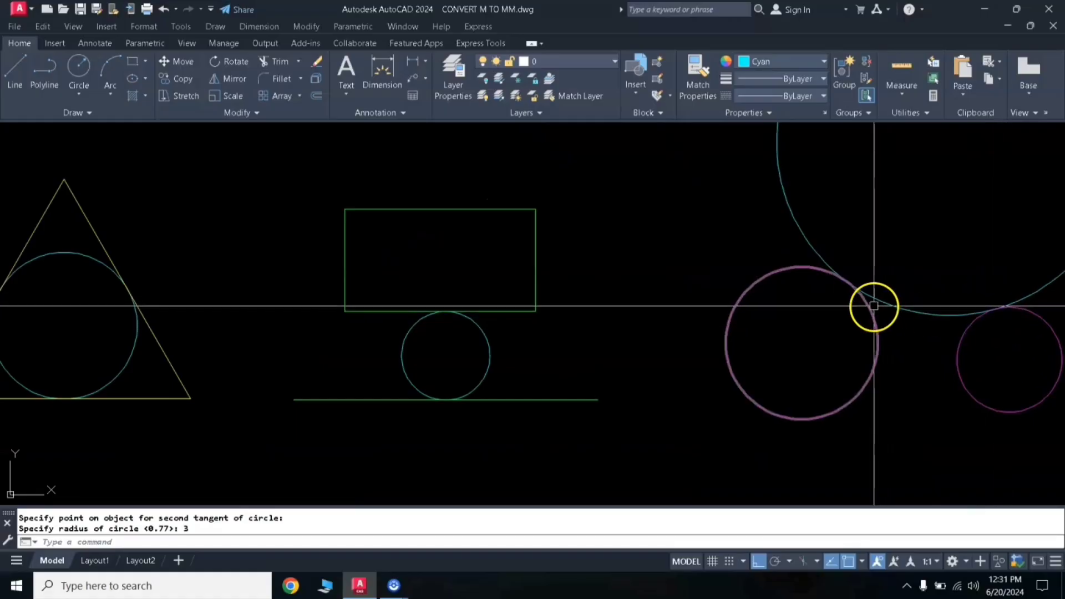
mouse_move(884, 303)
middle_mouse_down()
mouse_move(768, 325)
mouse_move(723, 364)
middle_mouse_up()
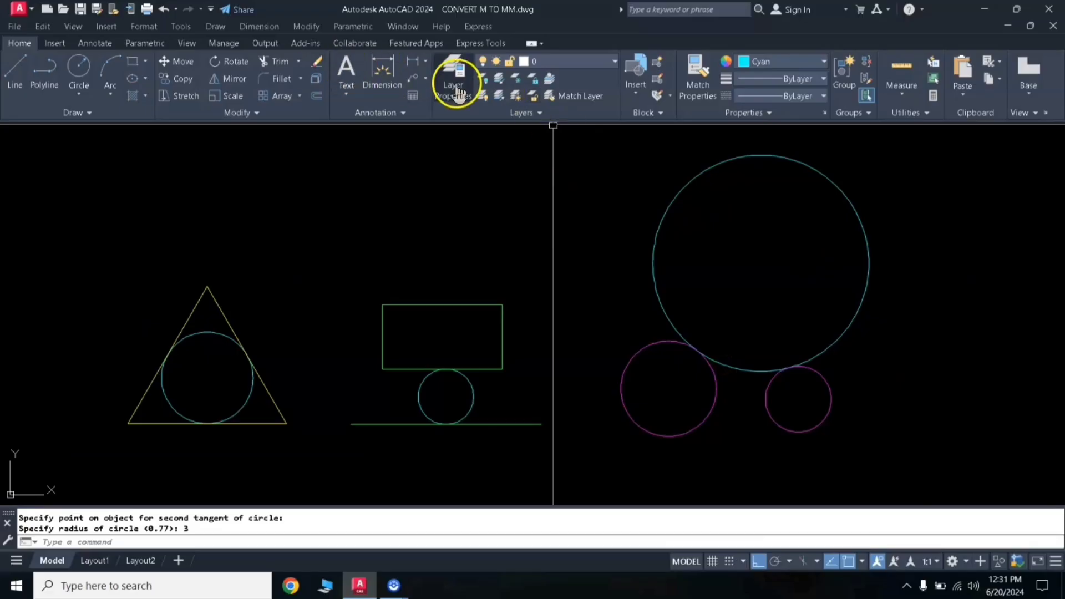
left_click(427, 62)
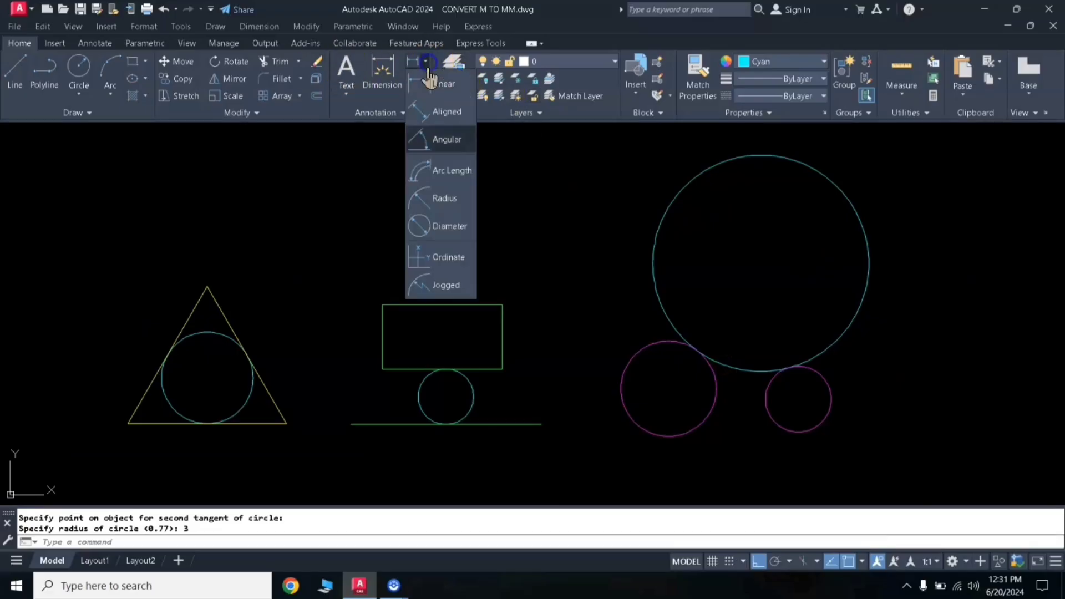
left_click(429, 210)
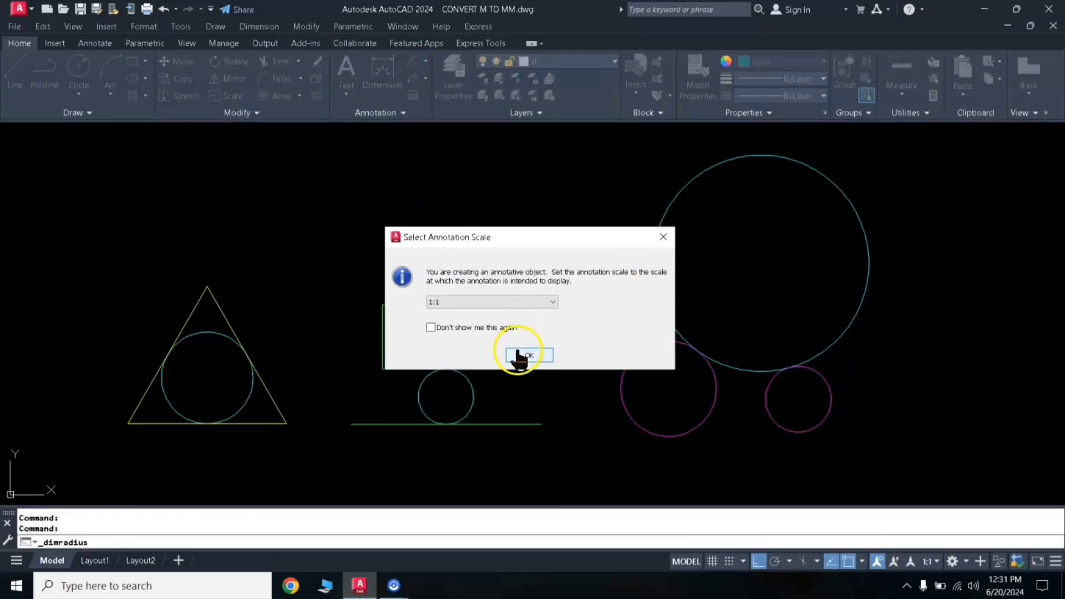
left_click(521, 356)
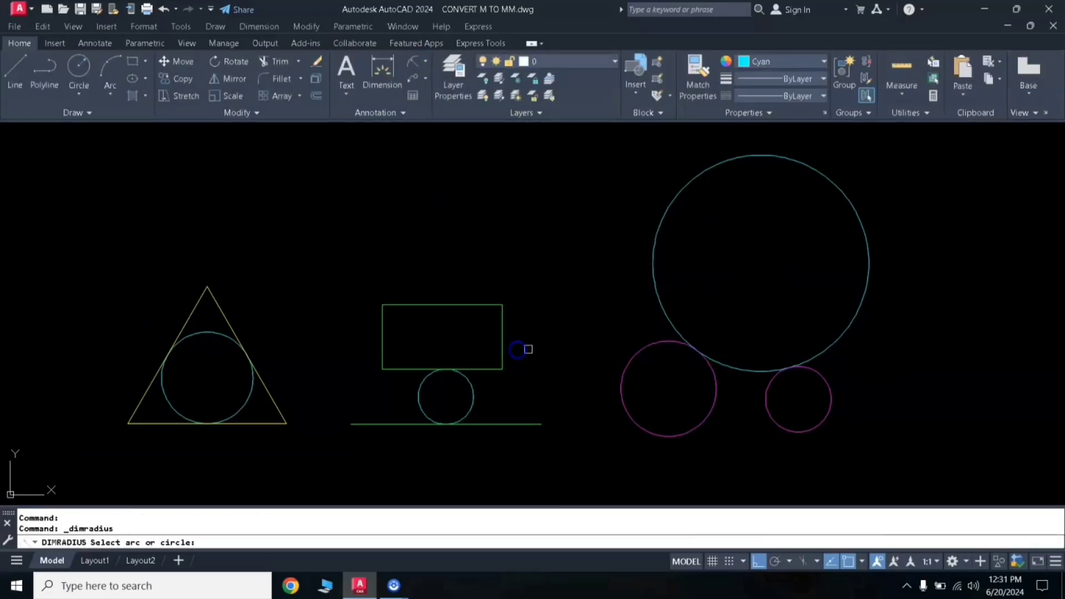
left_click(861, 246)
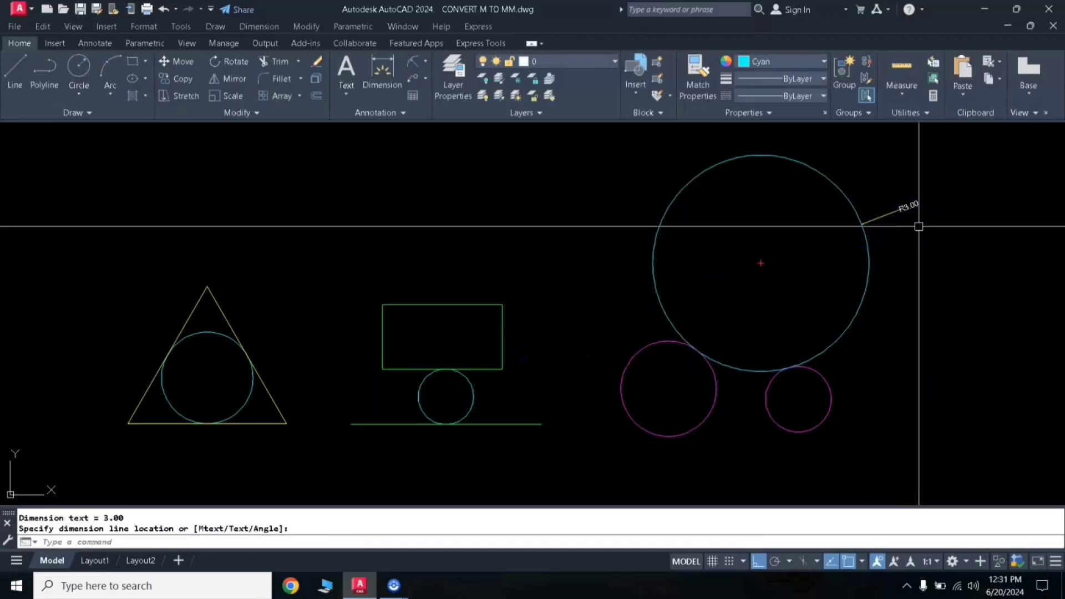
- Draw a tan-tan-radius circle of radius 2 tangent to the undersides of both magenta circles and add its radius dimension outside the lower-right edge
middle_click_drag(775, 419, 758, 362)
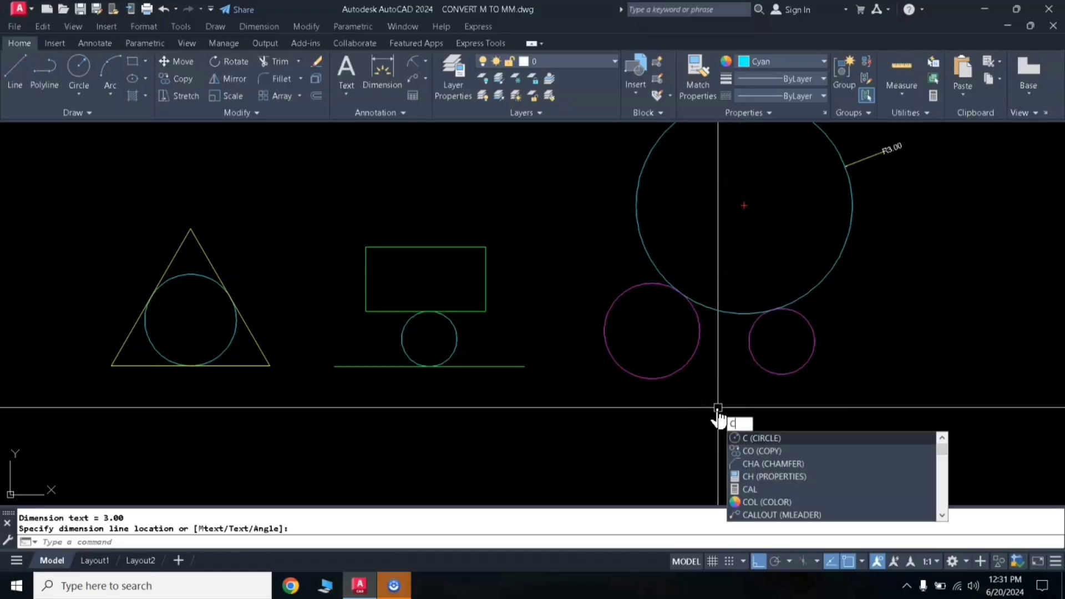
key("Return")
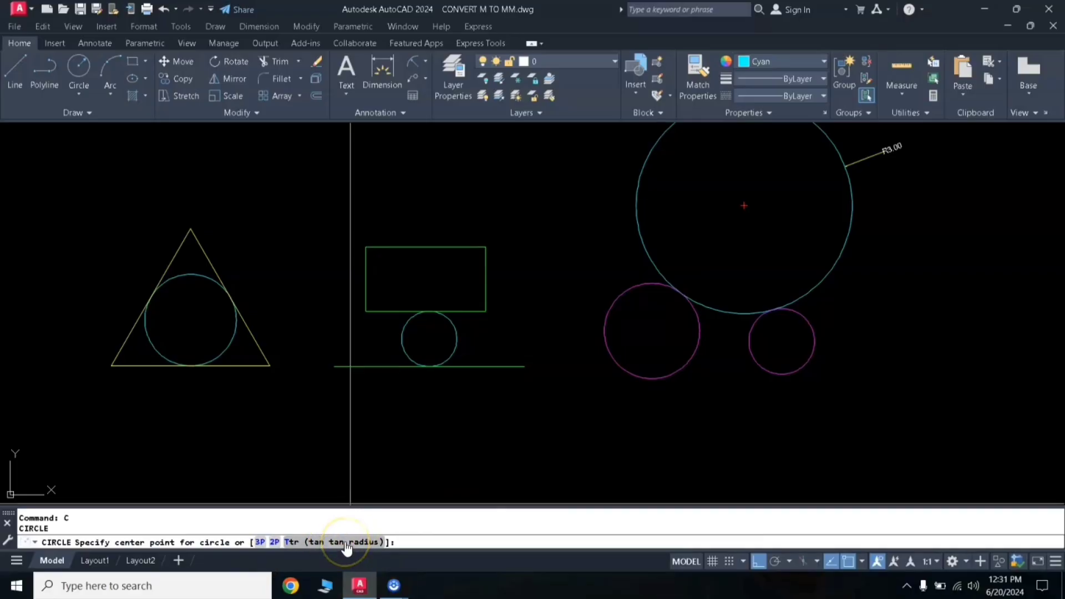
left_click(687, 365)
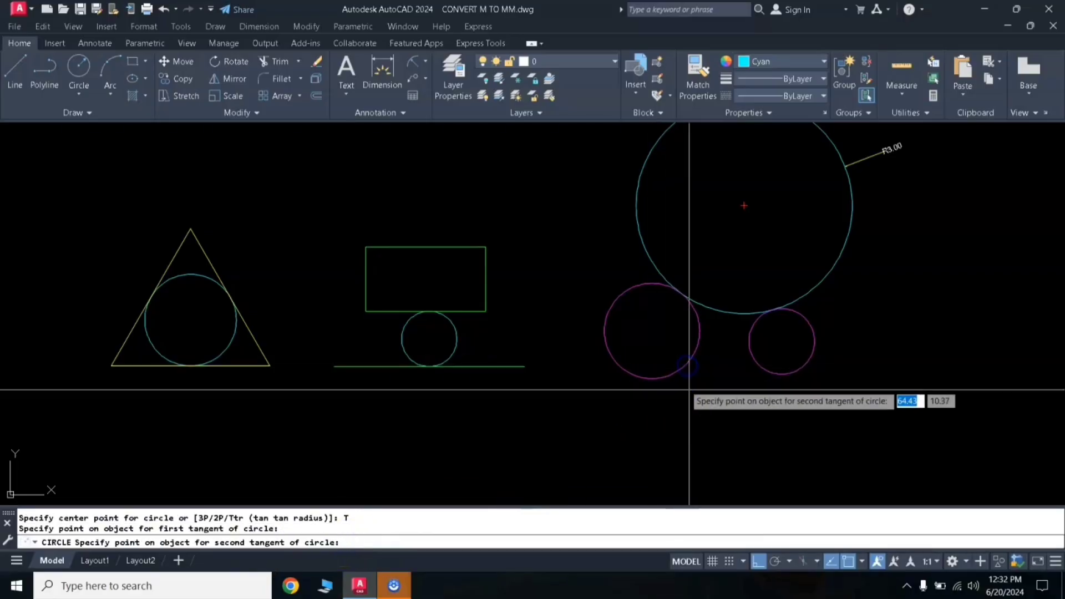
left_click(753, 359)
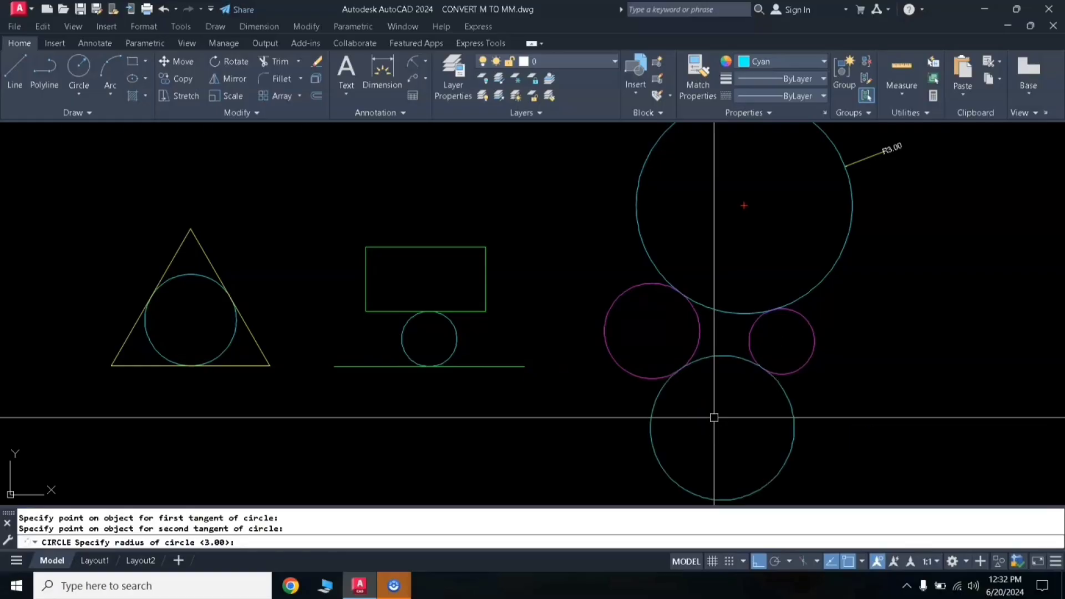
type("2")
key("Return")
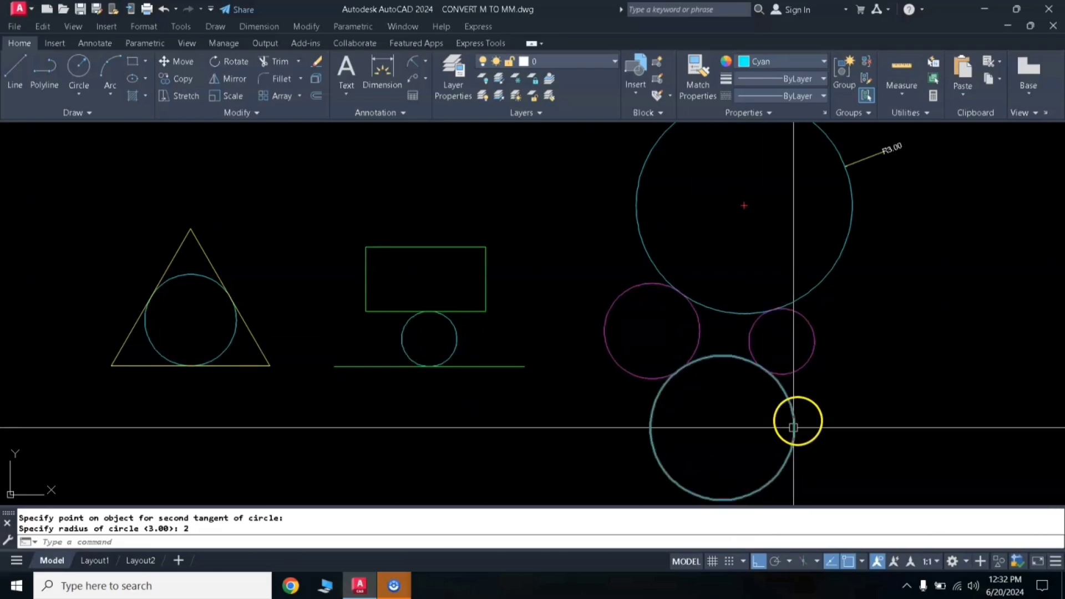
left_click(412, 69)
left_click(779, 473)
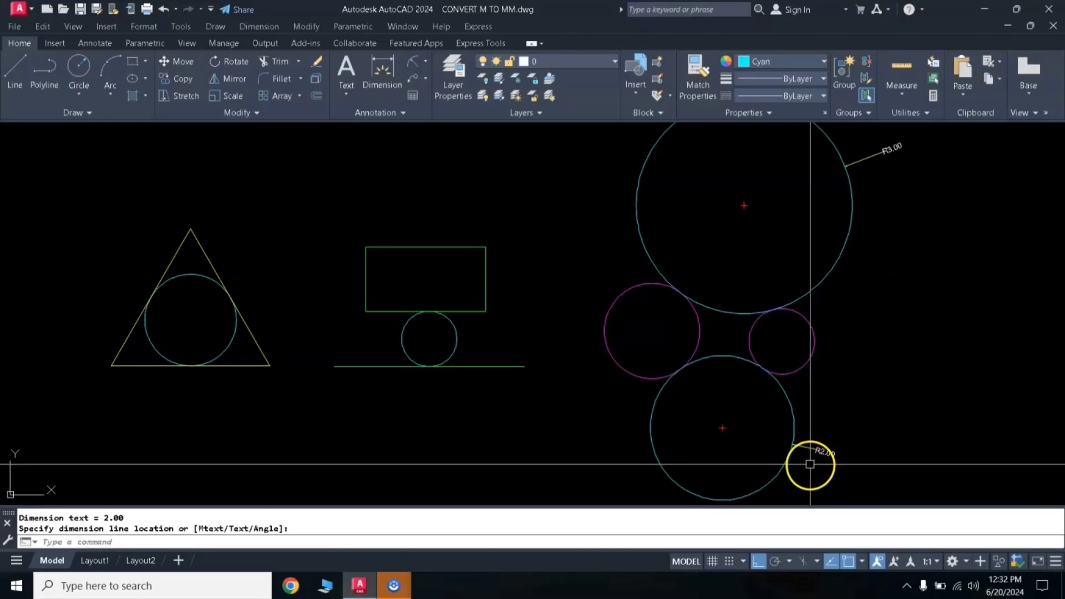
- Draw a circle with a diameter of 1.5 in the empty space below the yellow triangle, using the Diameter option
scroll(812, 462, "down", 2)
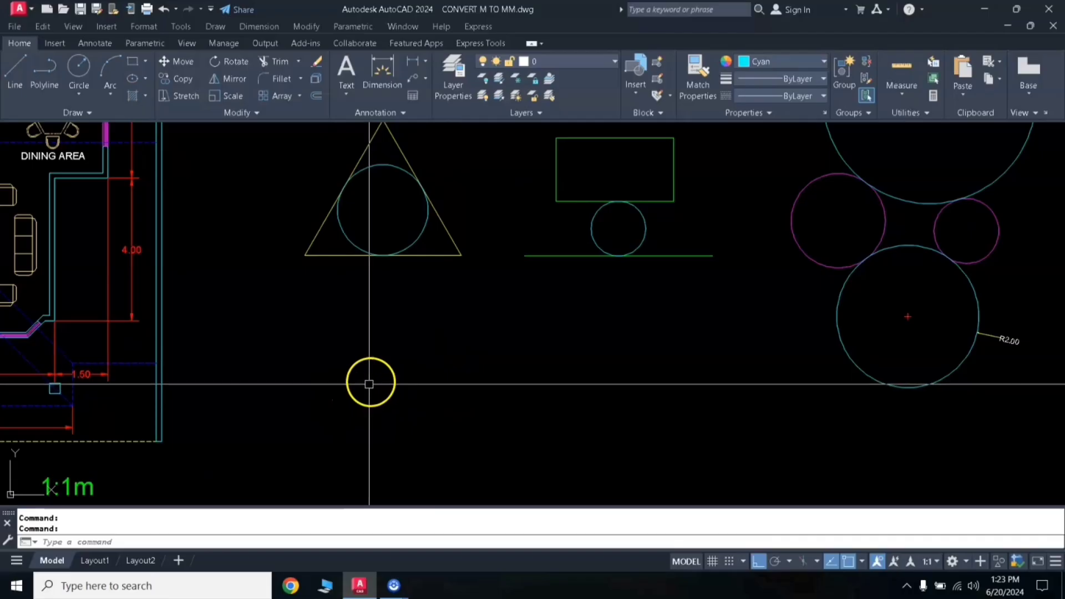
key("Return")
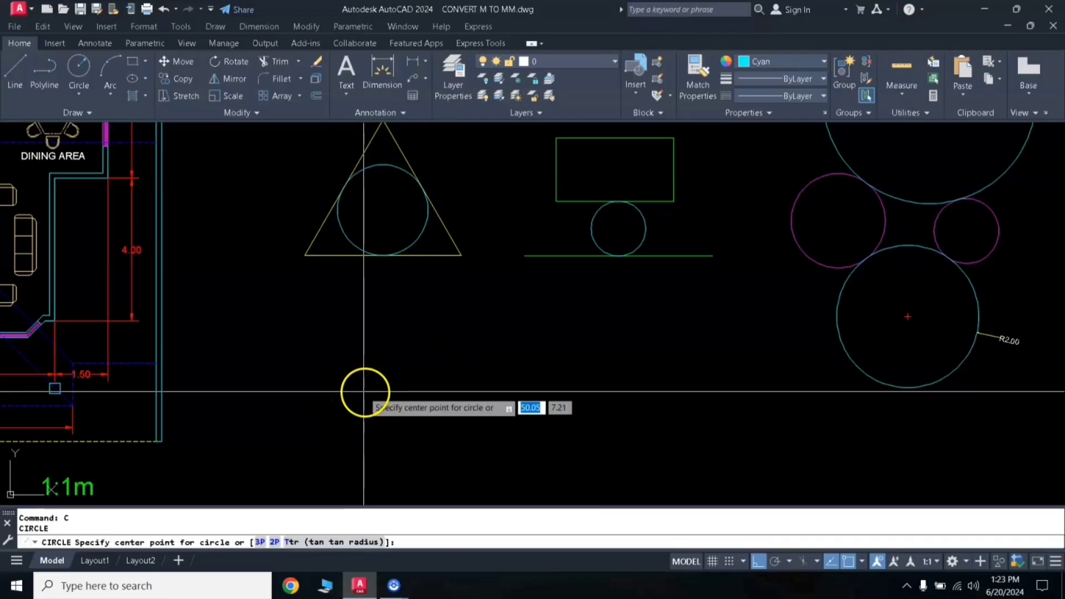
left_click(407, 398)
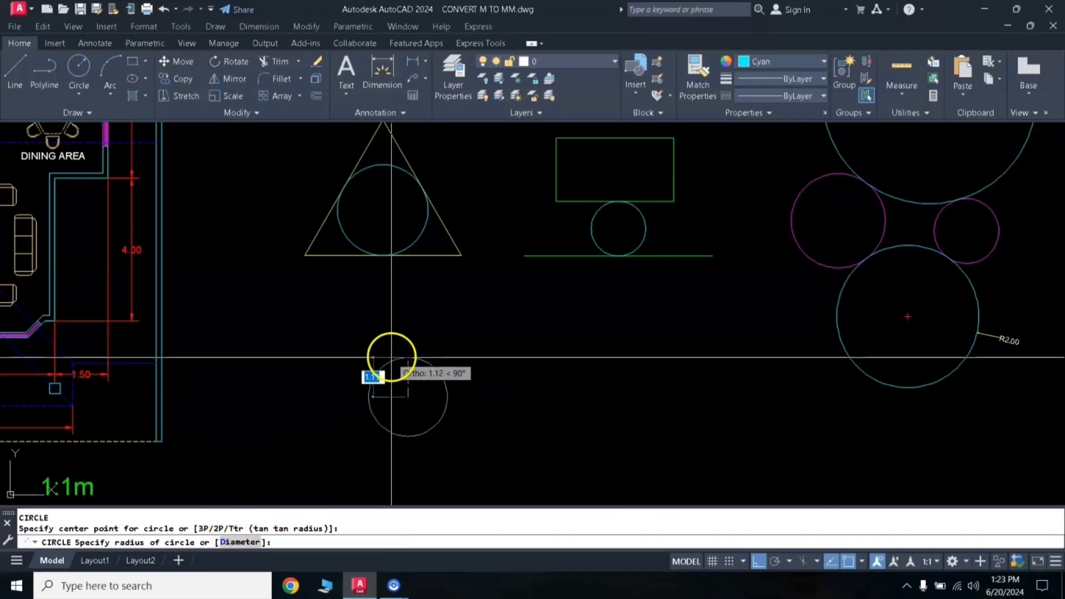
left_click(239, 541)
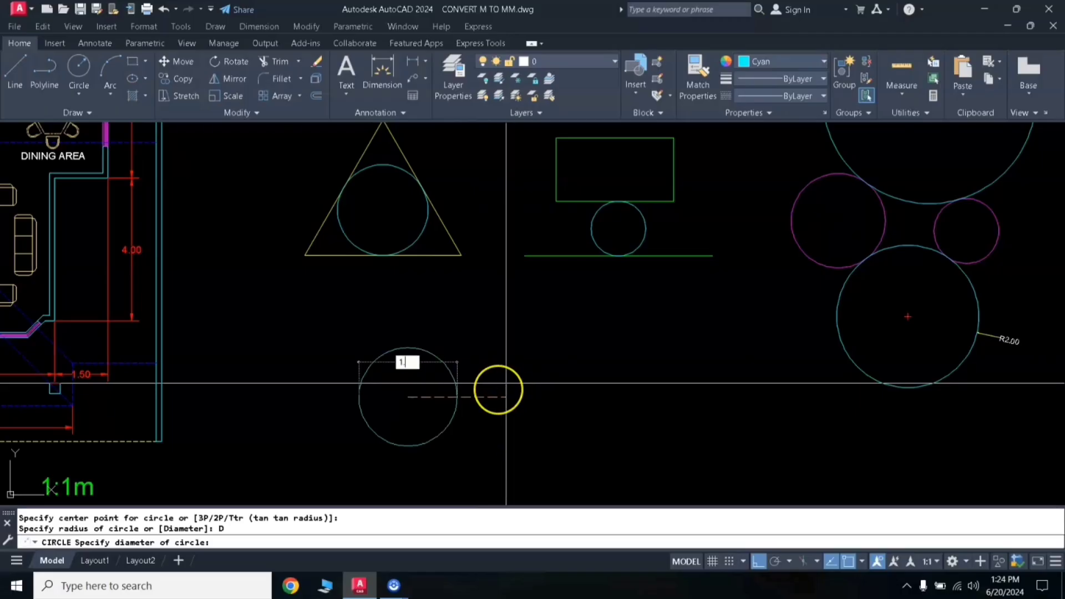
key("Return")
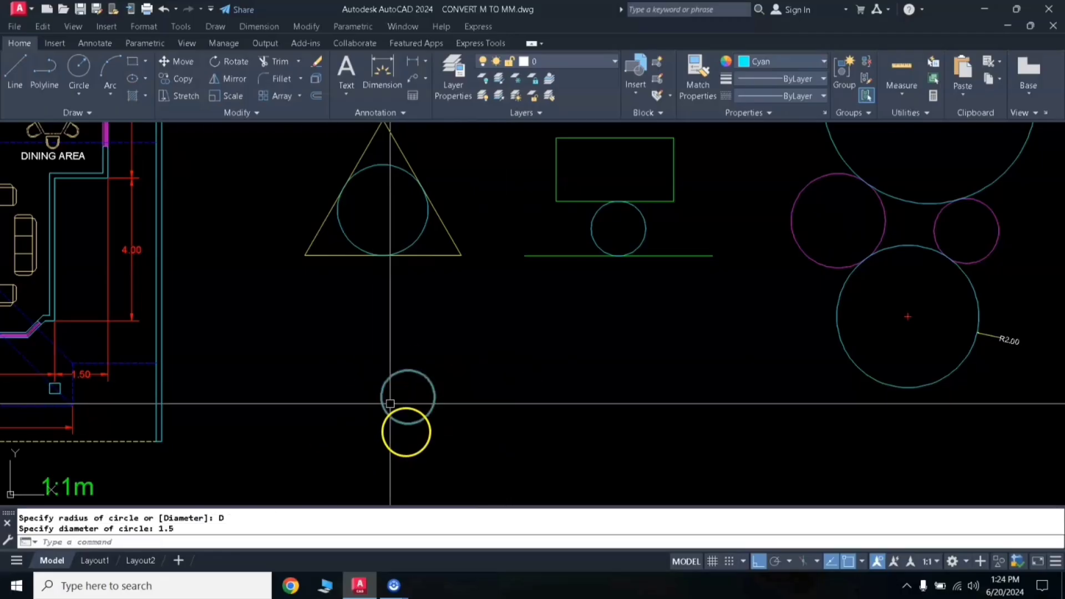
- Add a diameter dimension to the circle below the triangle, placed outside its upper-right edge, with annotation scale 1:1
left_click(425, 62)
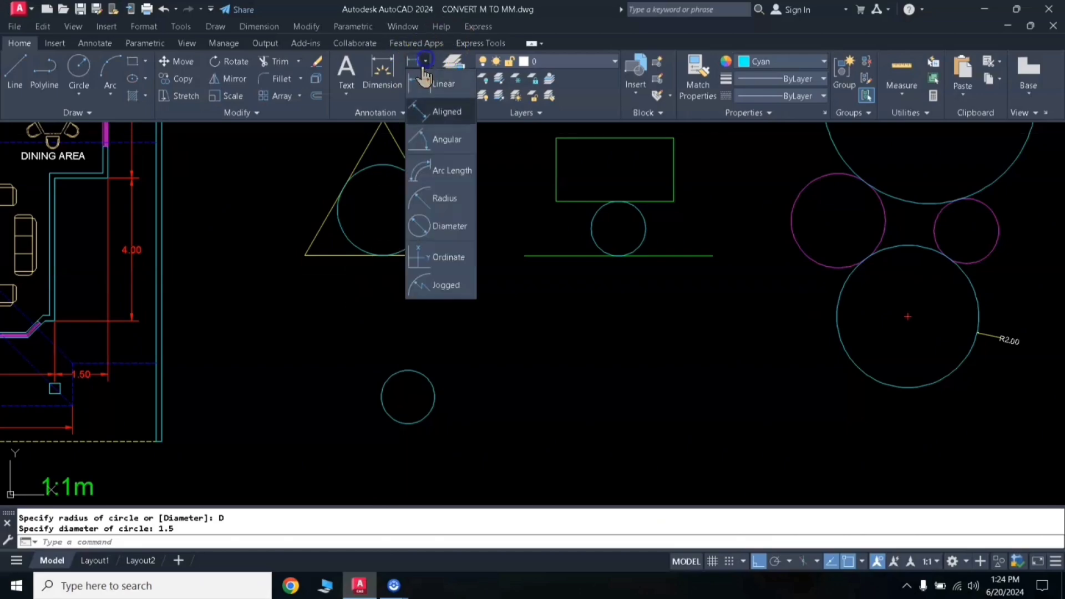
left_click(437, 234)
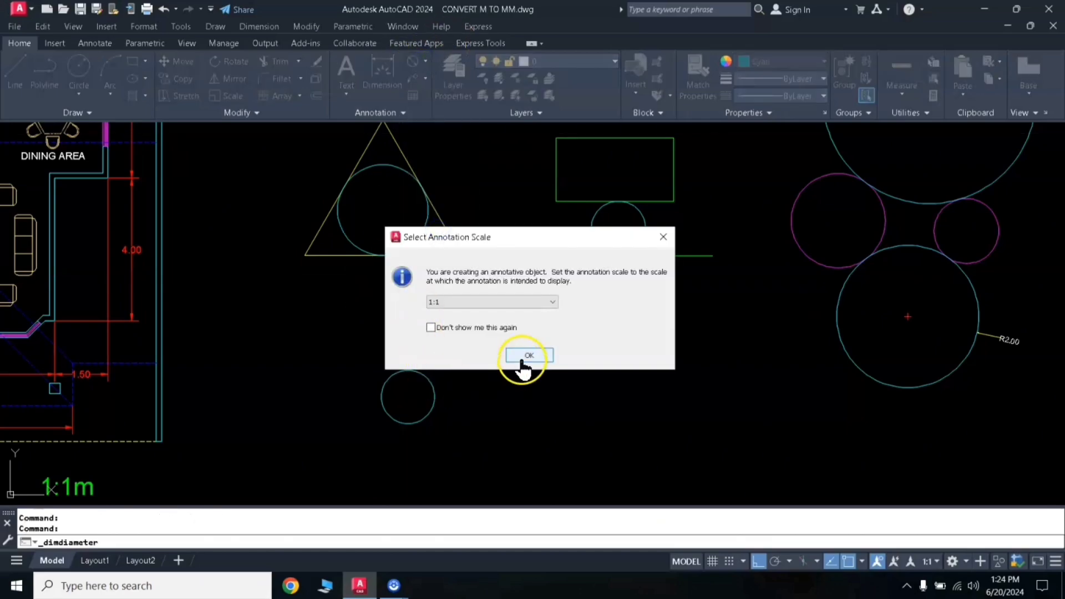
left_click(528, 356)
left_click(431, 384)
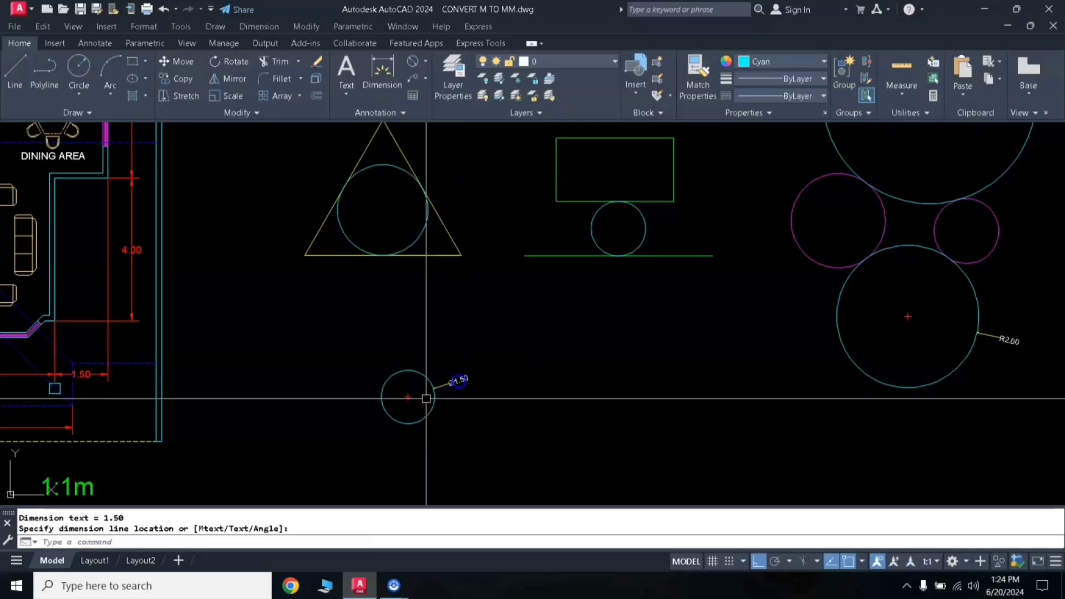
- Draw a circle with a diameter of 2 below the green horizontal line, using the Diameter option
scroll(426, 398, "up", 3)
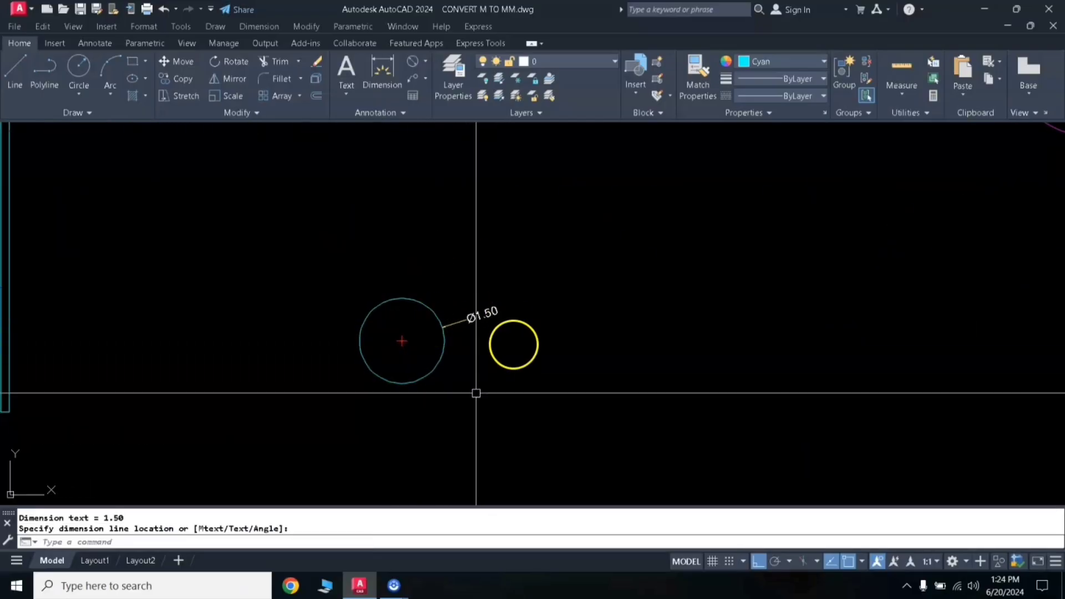
scroll(394, 333, "down", 2)
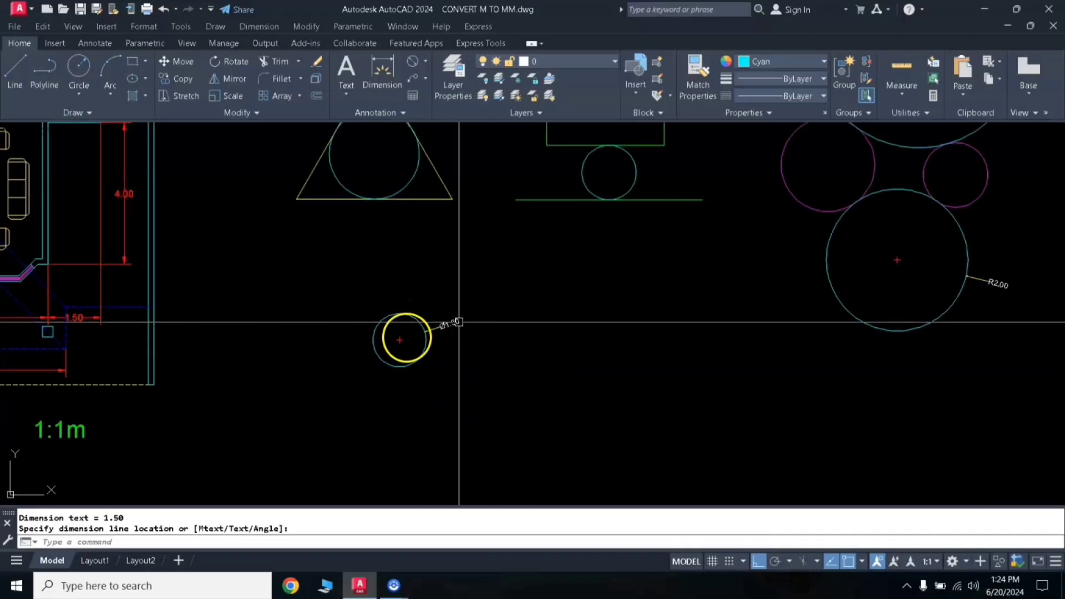
mouse_move(523, 280)
middle_mouse_down()
mouse_move(520, 303)
mouse_move(499, 318)
middle_mouse_up()
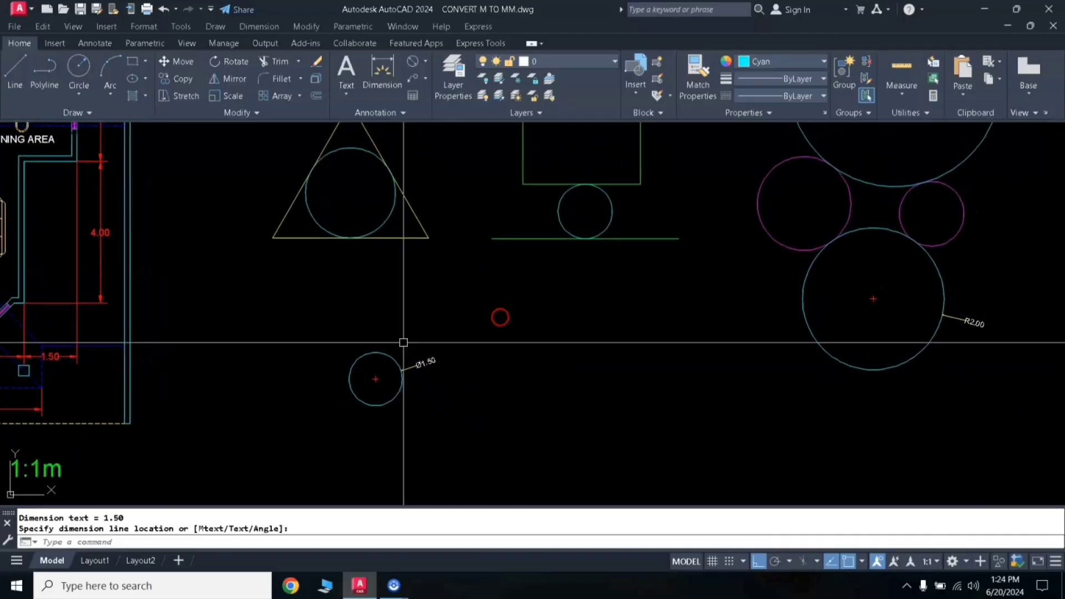
left_click(492, 348)
type("c")
key("Return")
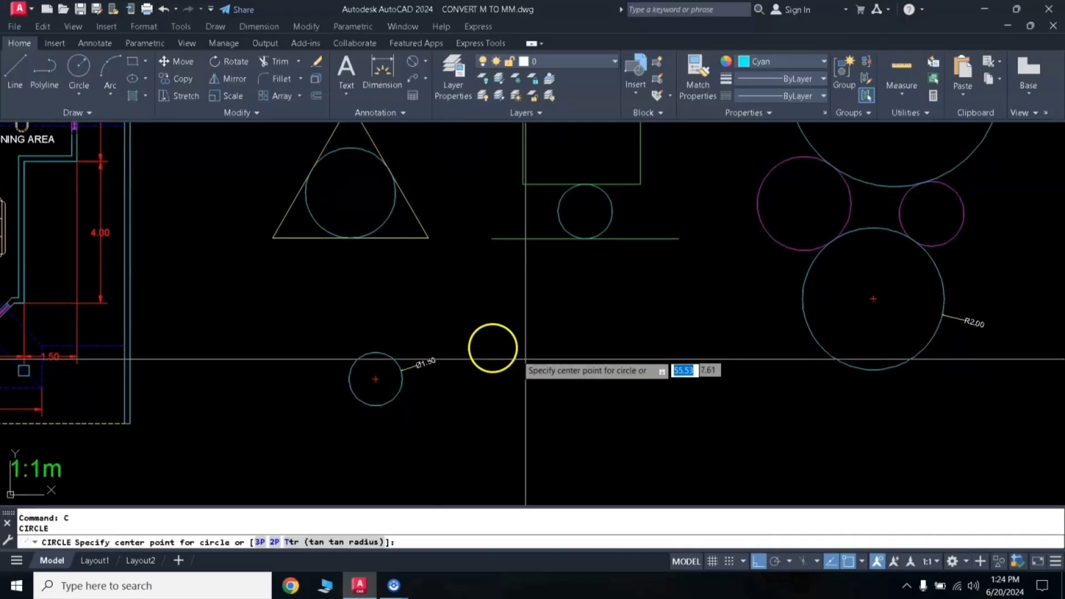
left_click(553, 400)
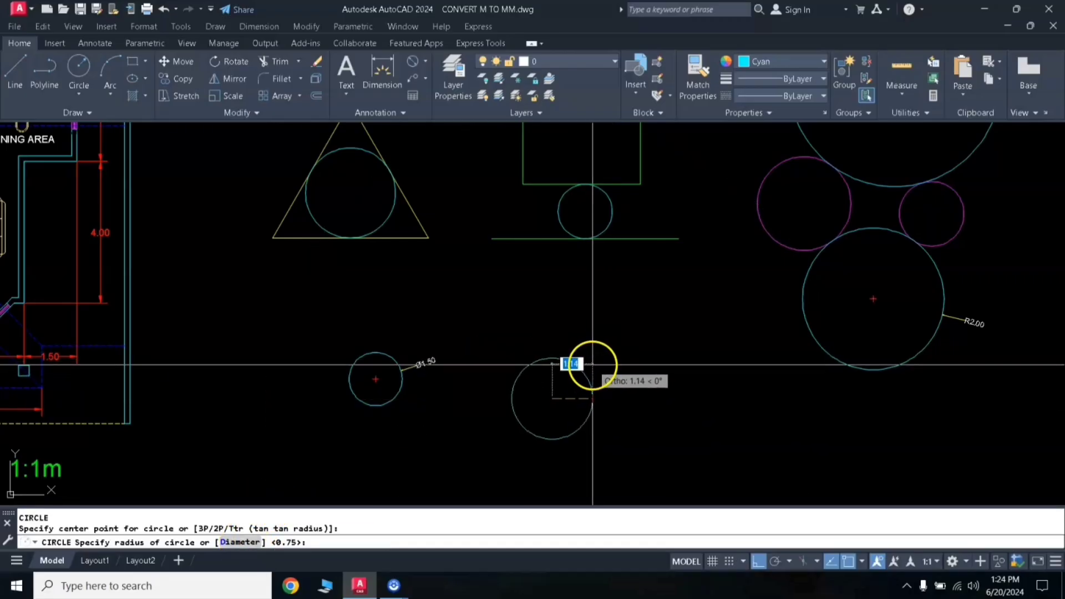
type("d")
key("Return")
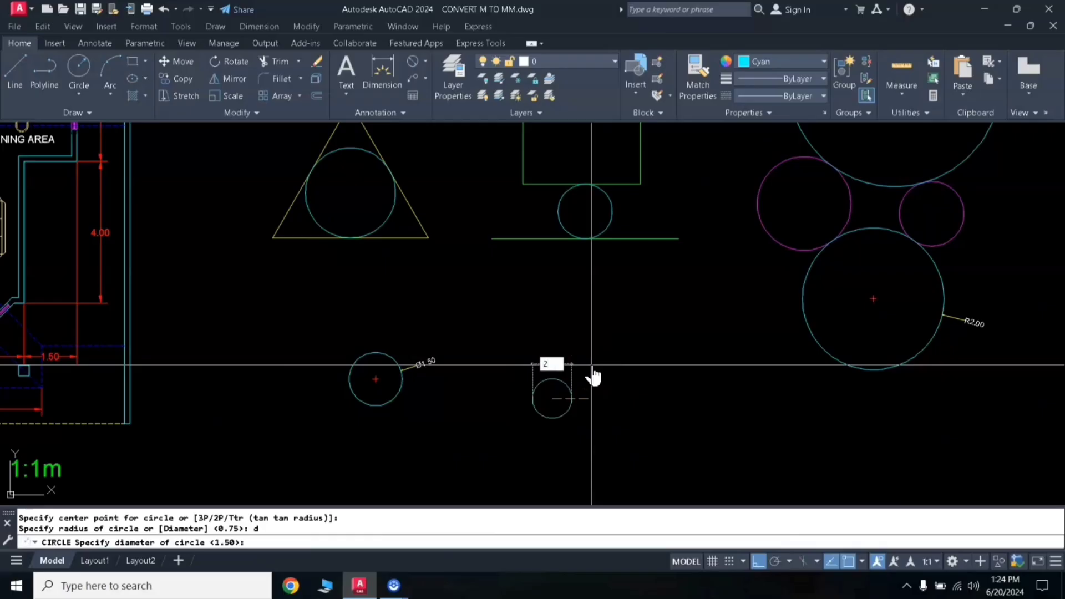
key("Return")
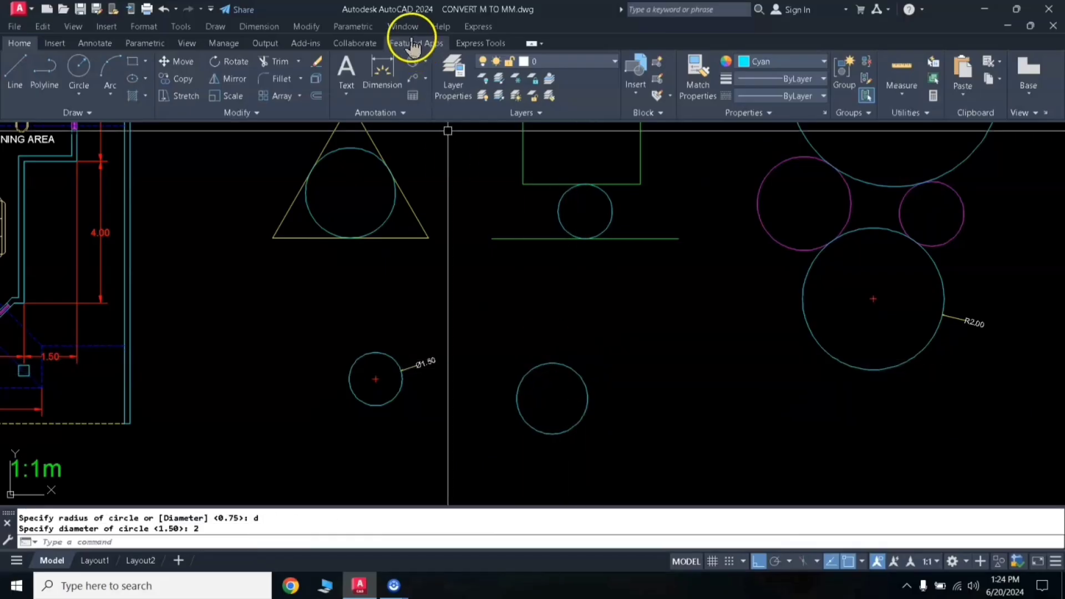
- Add a diameter dimension to the circle below the green horizontal line, placed outside its upper-right edge
left_click(413, 63)
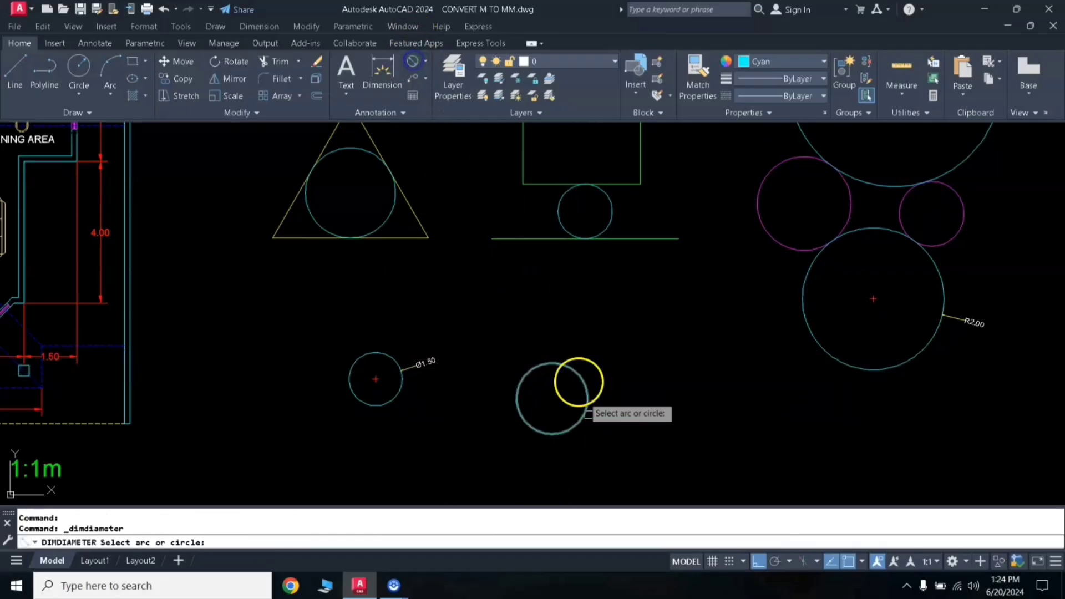
left_click(582, 383)
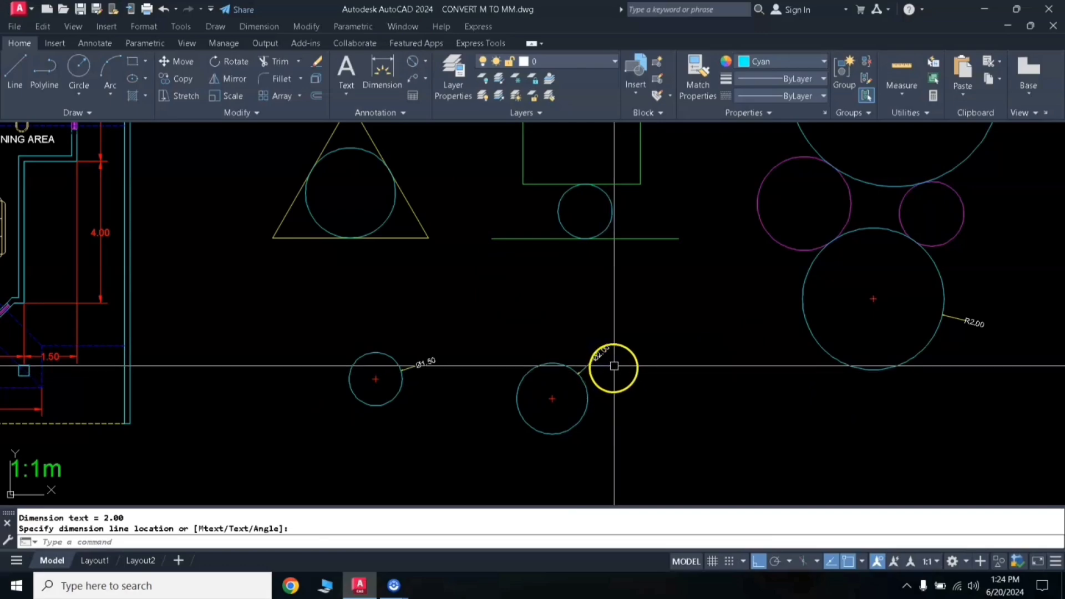
scroll(614, 367, "up", 2)
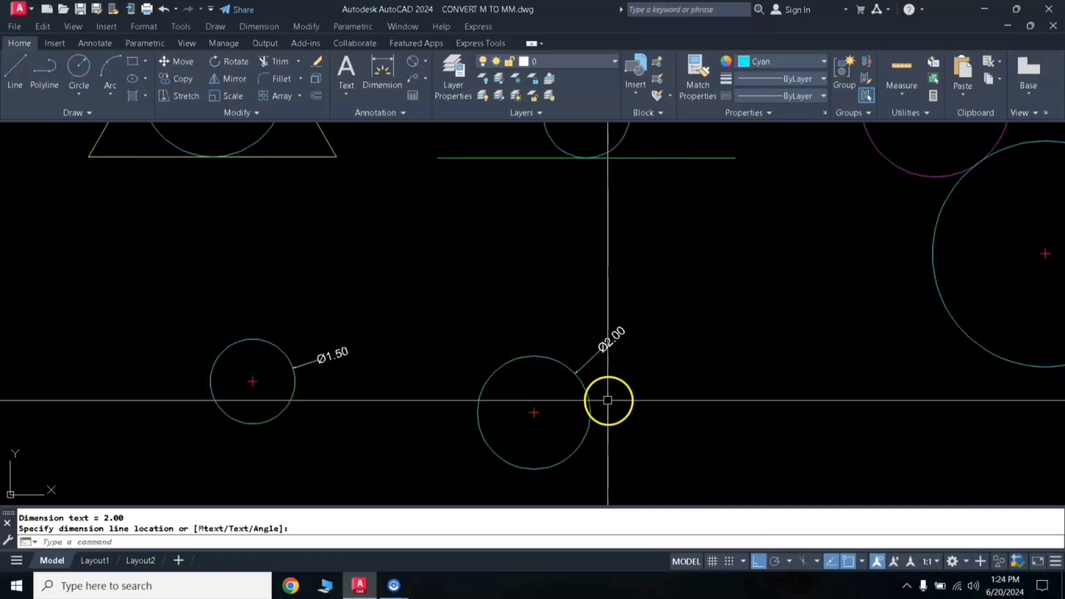
scroll(608, 395, "down", 3)
scroll(573, 321, "up", 1)
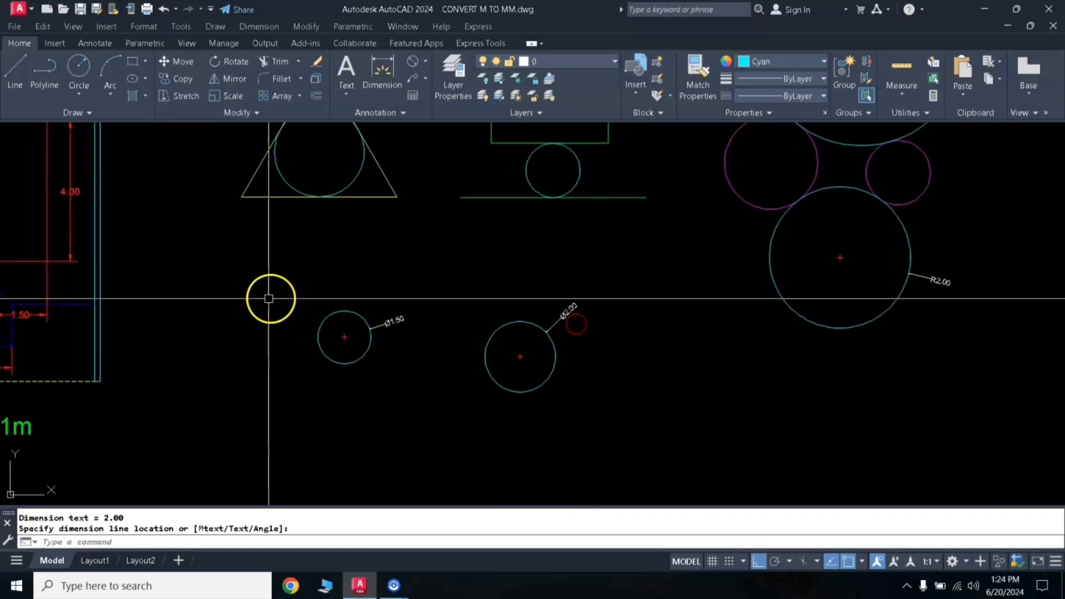
- Draw a circle with a radius of 2 in the empty space below and beside the 2.00 diameter circle
type("c")
key("Return")
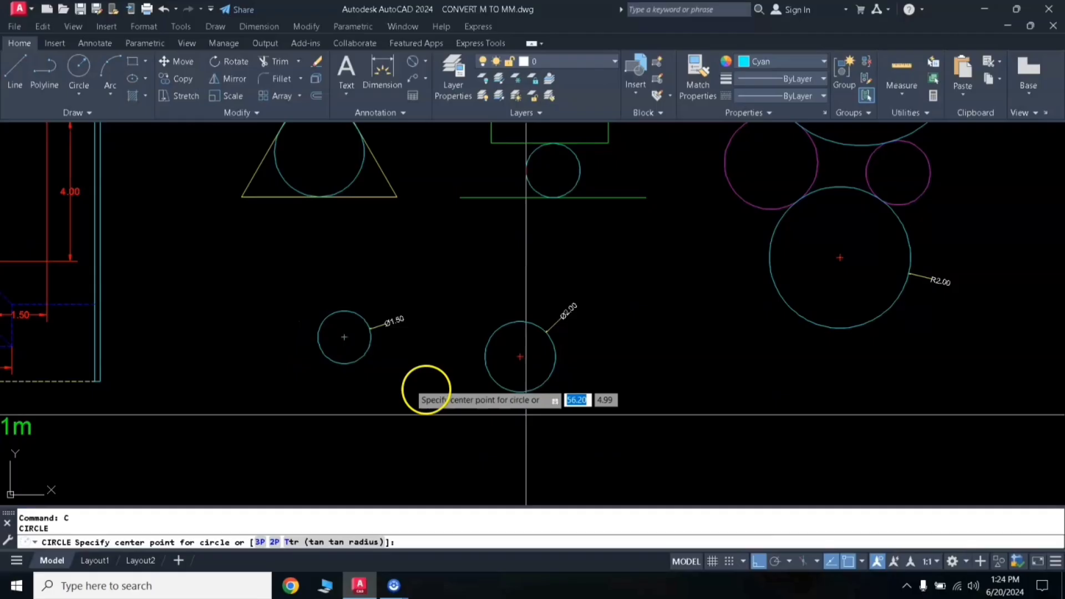
left_click(658, 408)
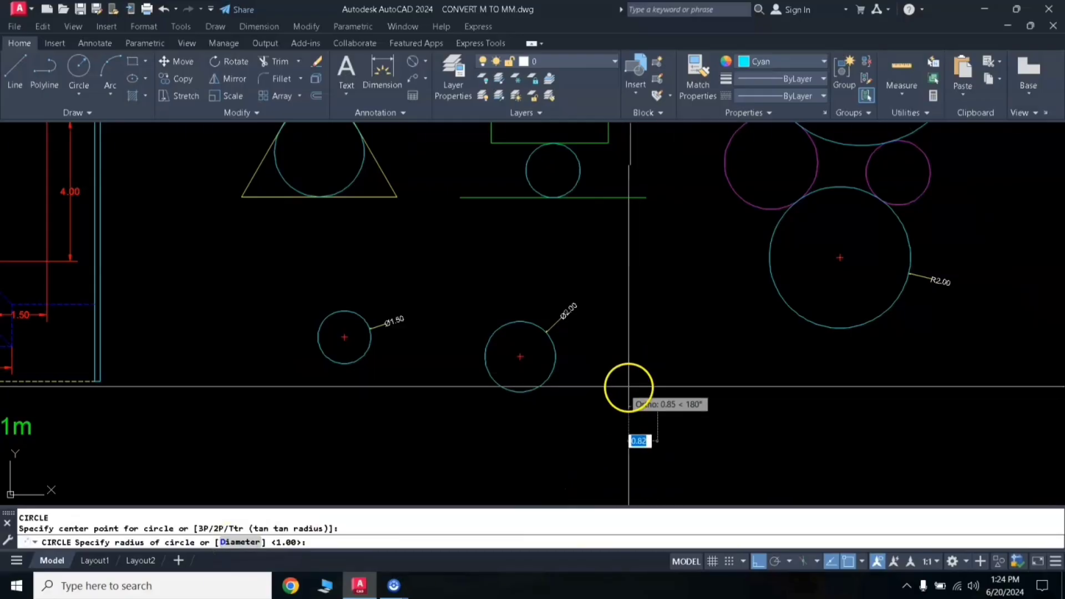
left_click(646, 432)
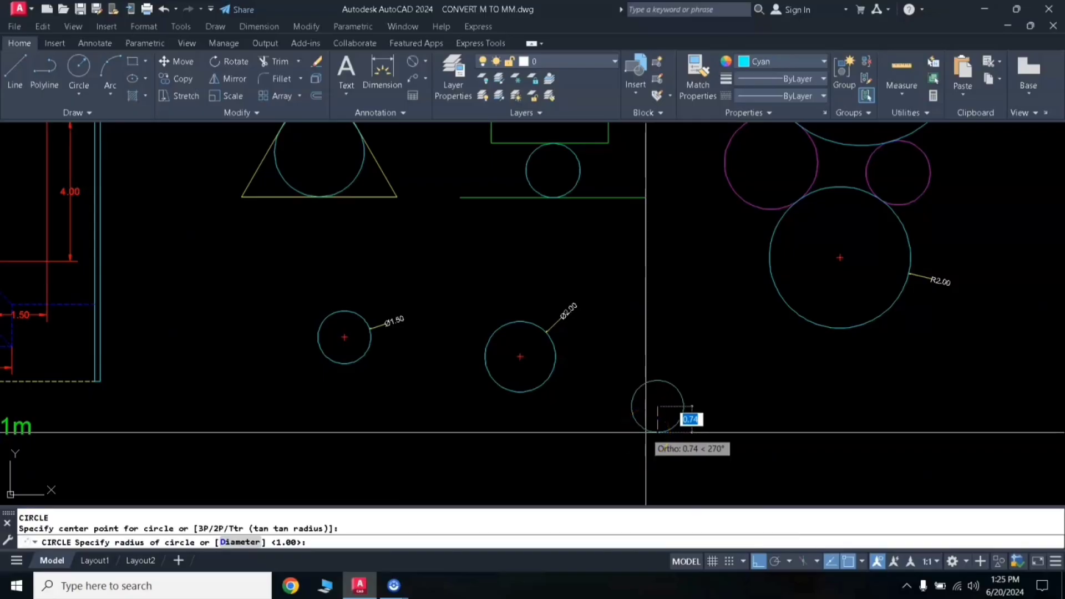
key("Return")
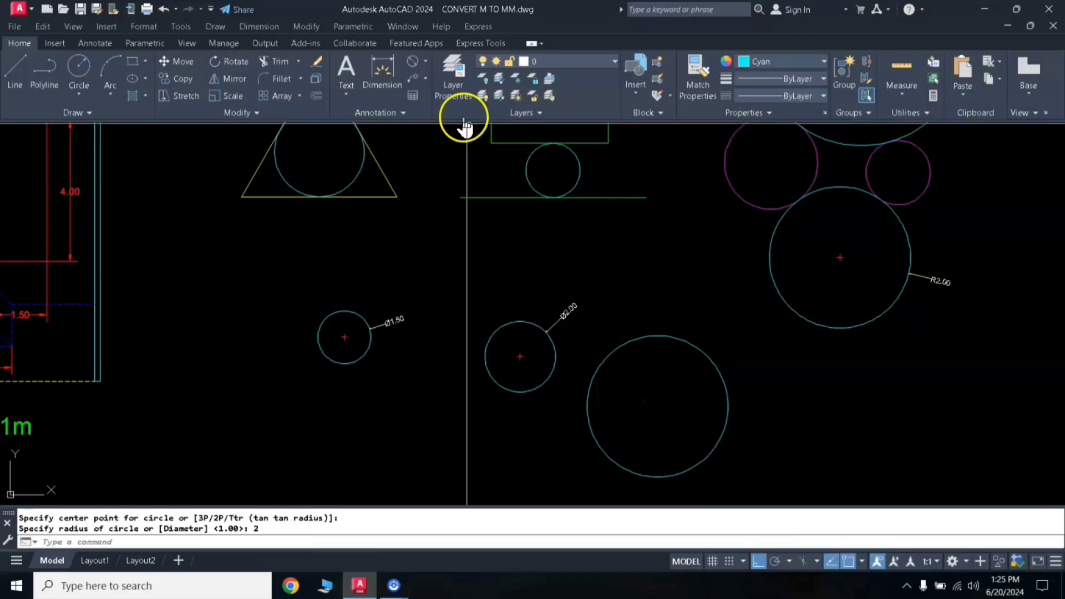
- Add a radius dimension to the new radius 2 circle, placed just above its upper edge
left_click(426, 63)
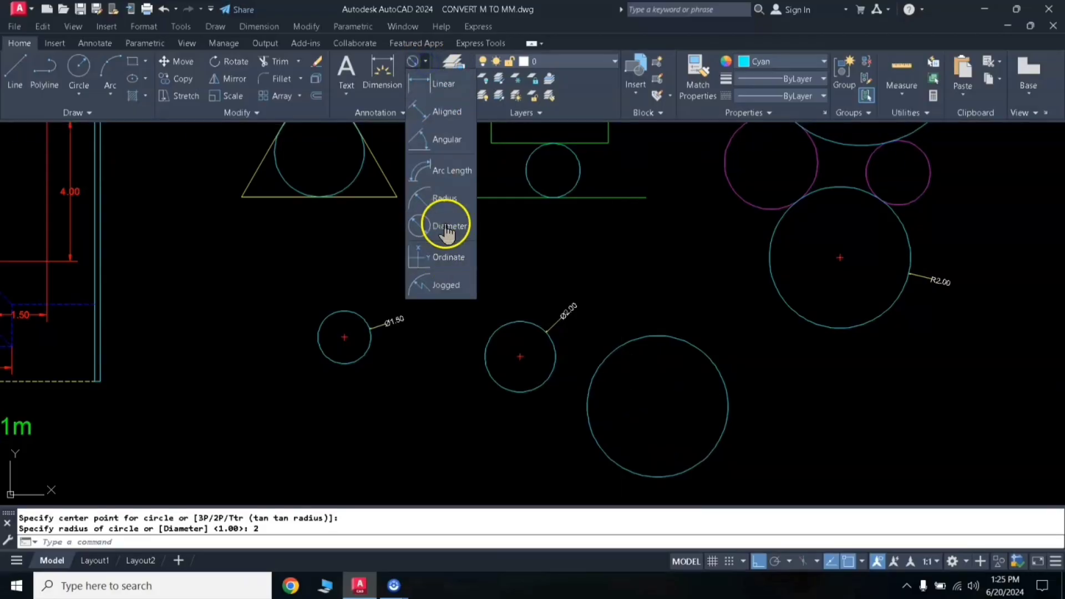
left_click(454, 208)
left_click(689, 349)
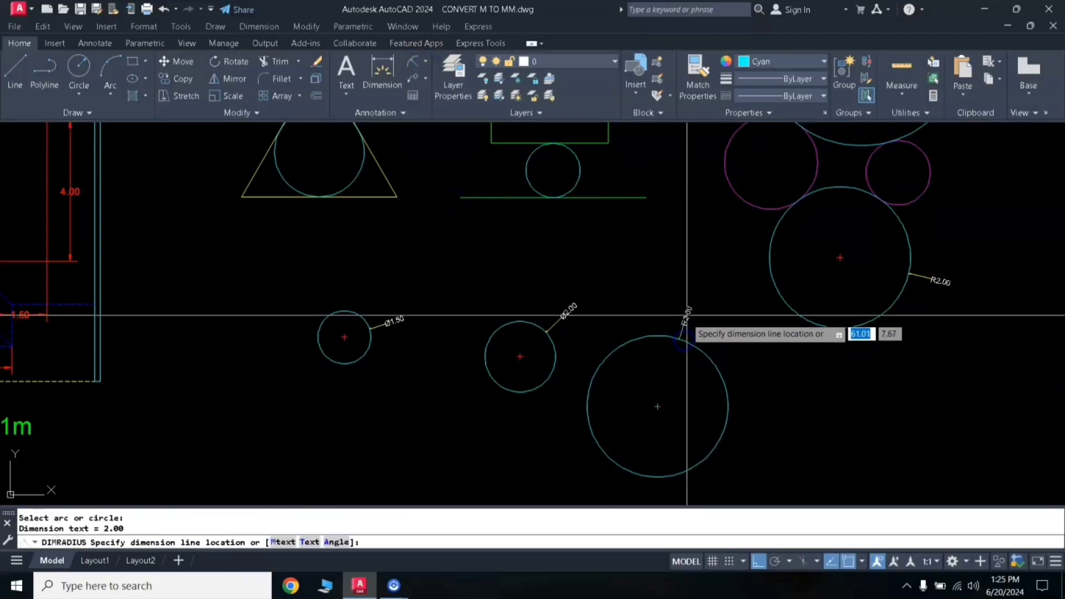
scroll(687, 309, "up", 2)
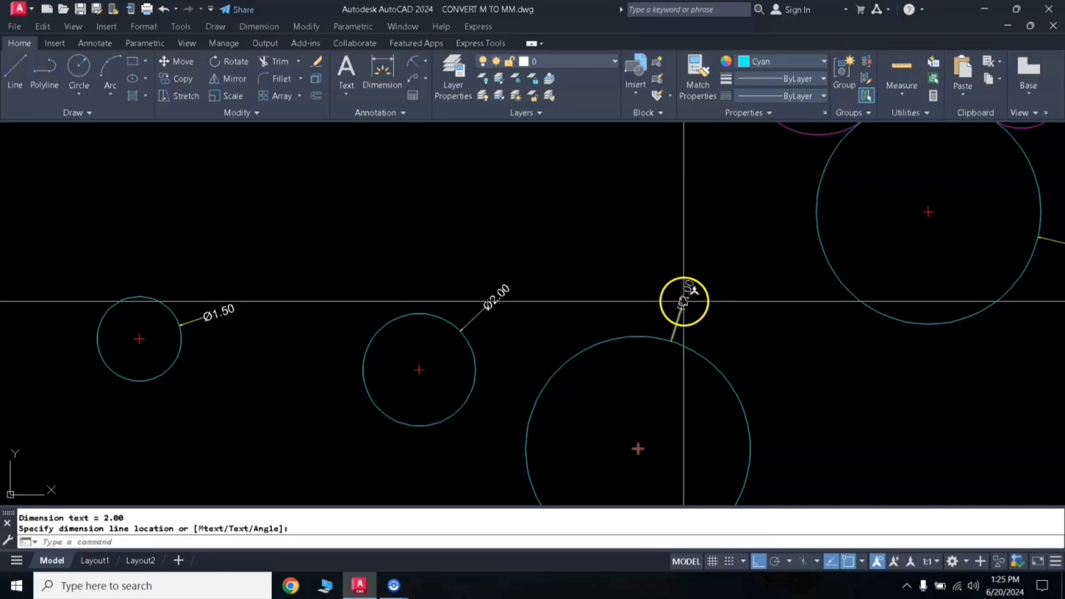
scroll(694, 317, "down", 2)
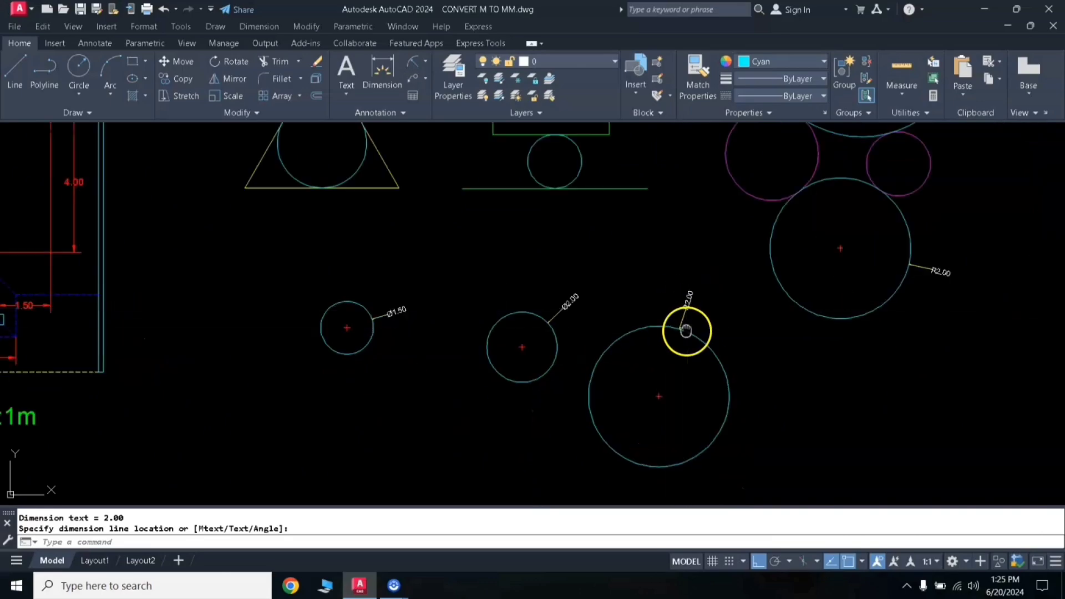
middle_click_drag(688, 331, 712, 299)
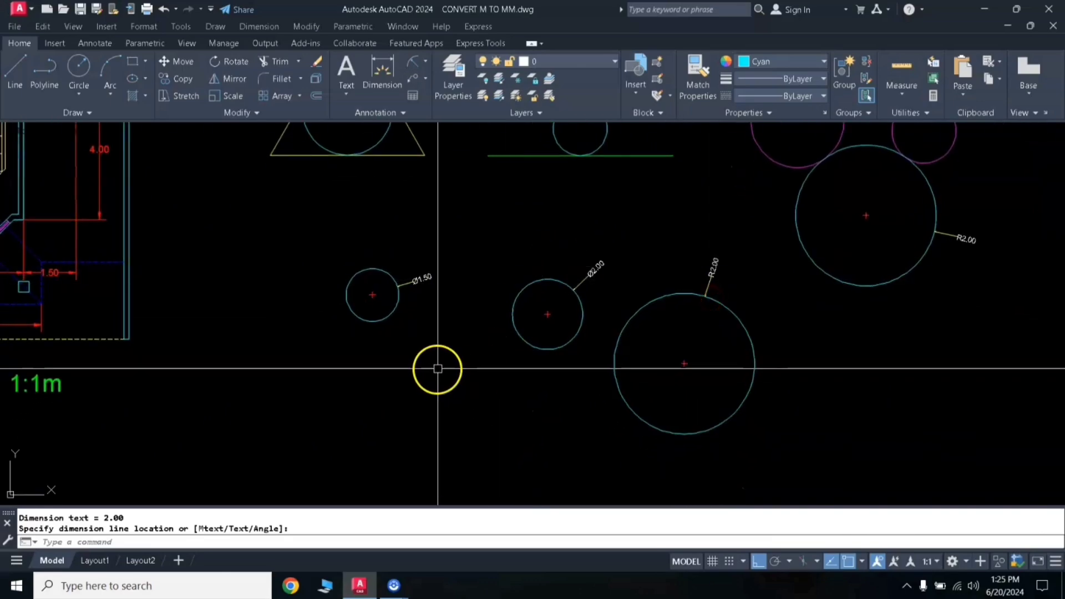
- Start another circle with its centre in the empty space below the 1.50 diameter circle
type("c")
key("Return")
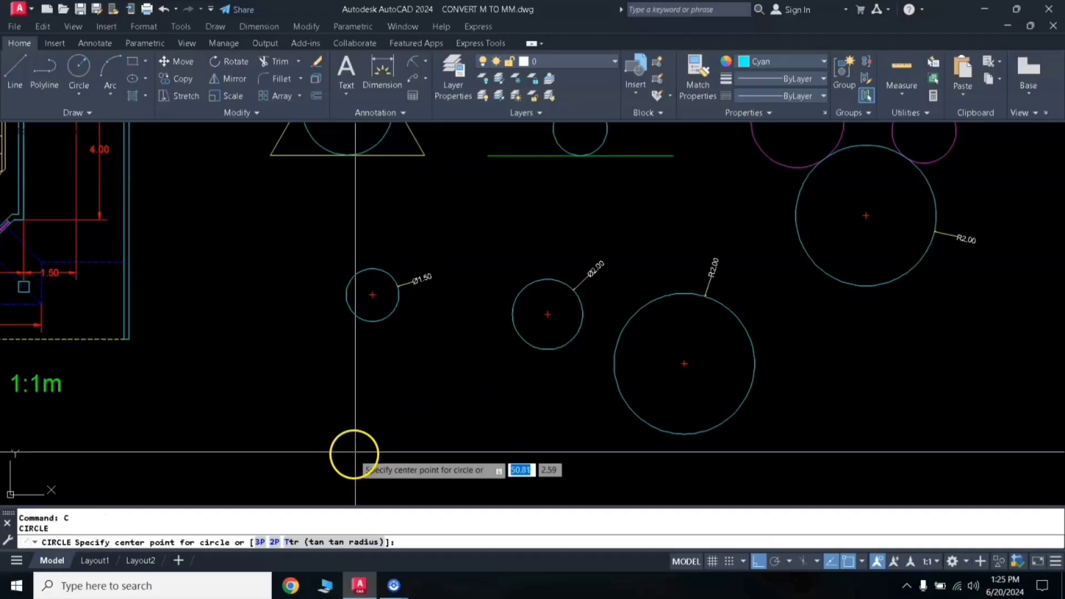
left_click(342, 433)
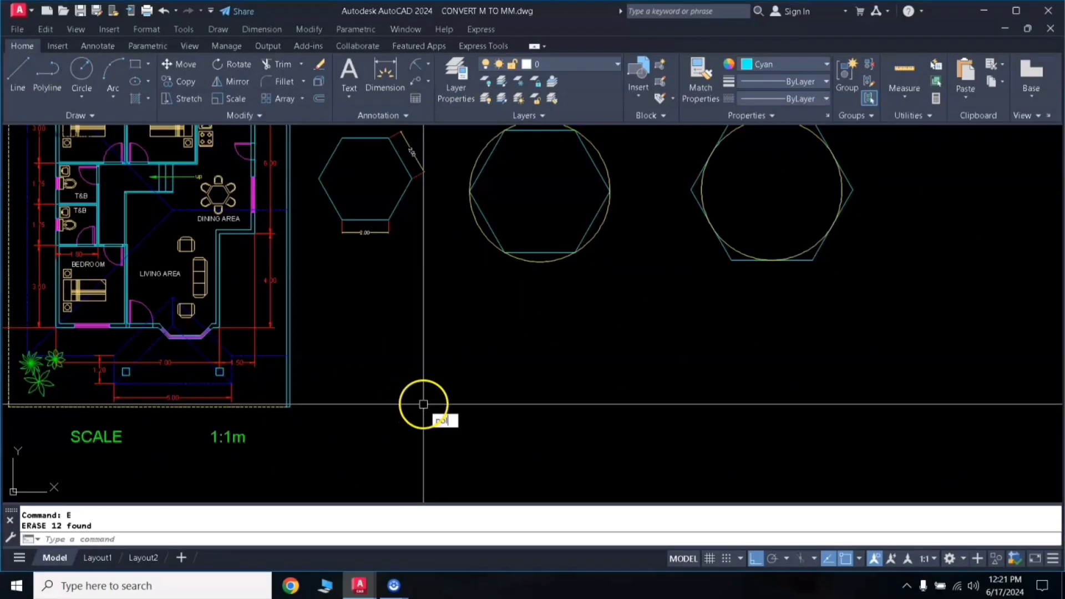
- Draw a six-sided polygon below the dimensioned reference hexagon, using the Edge option with a horizontal edge length of 2
key("Return")
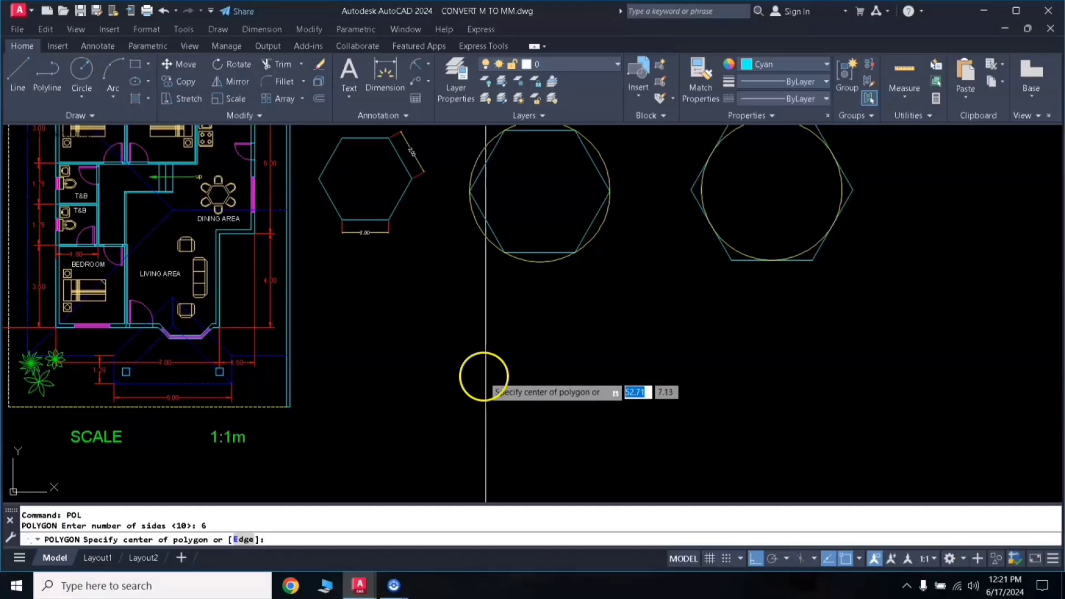
left_click(241, 539)
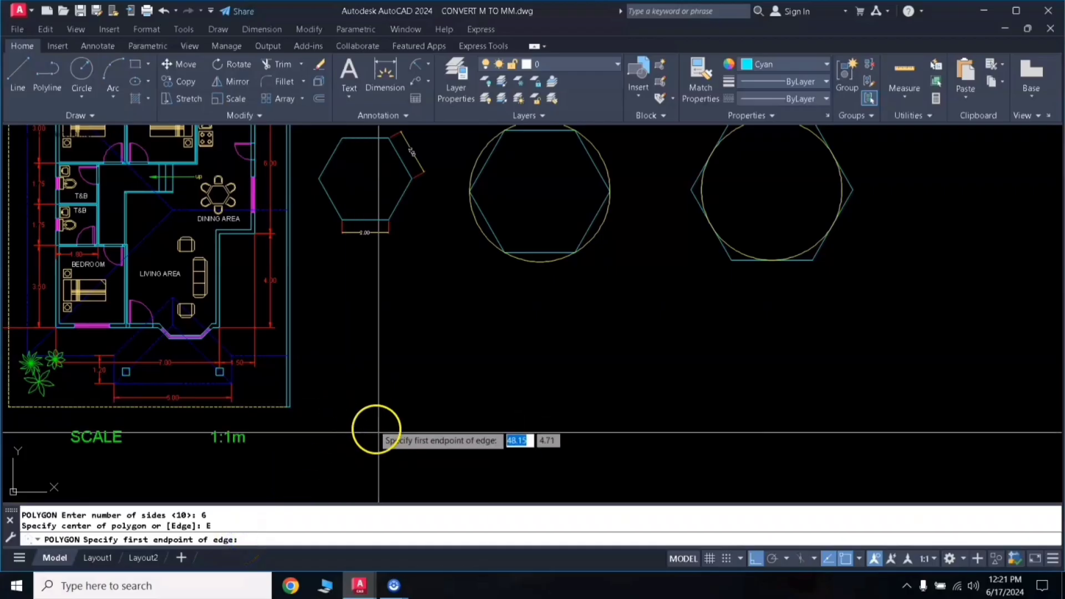
left_click(409, 433)
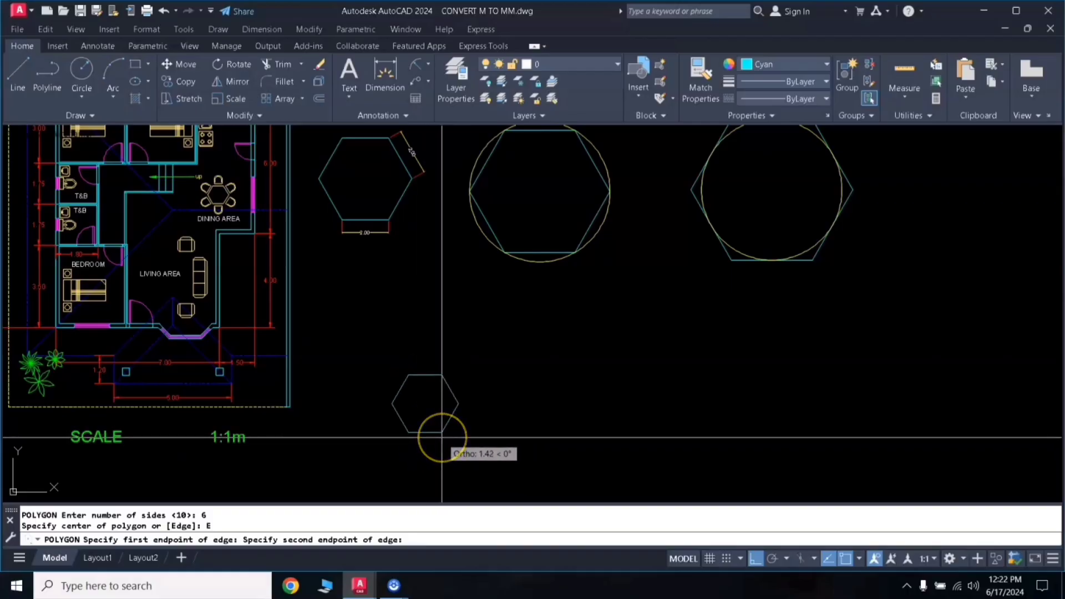
key("Return")
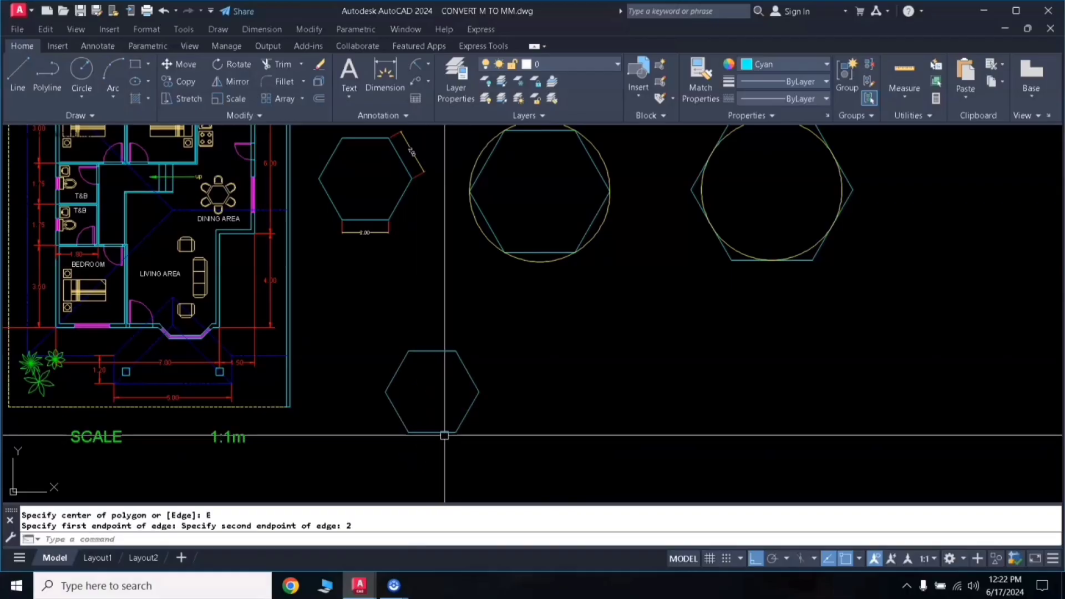
- Set the current colour to green and dimension the new hexagon's bottom edge, placing the dimension below it
scroll(436, 441, "up", 4)
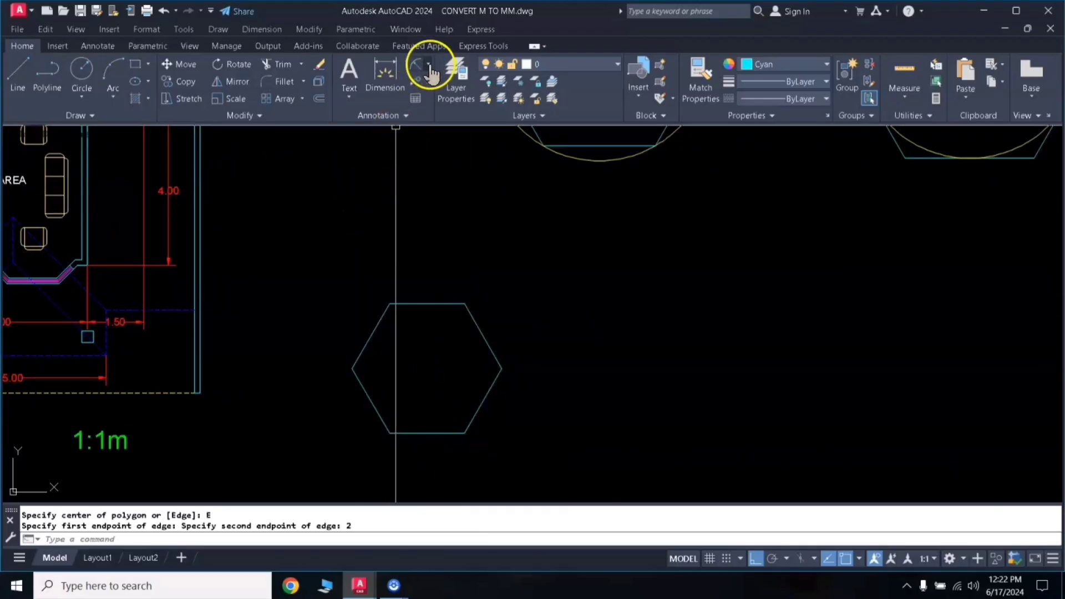
left_click(767, 67)
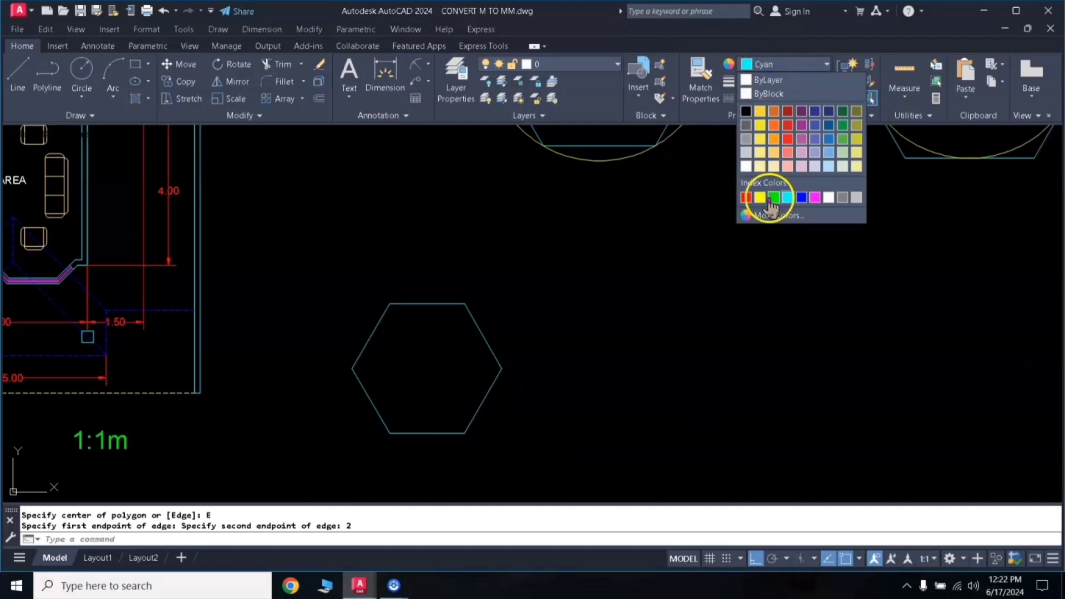
left_click(774, 198)
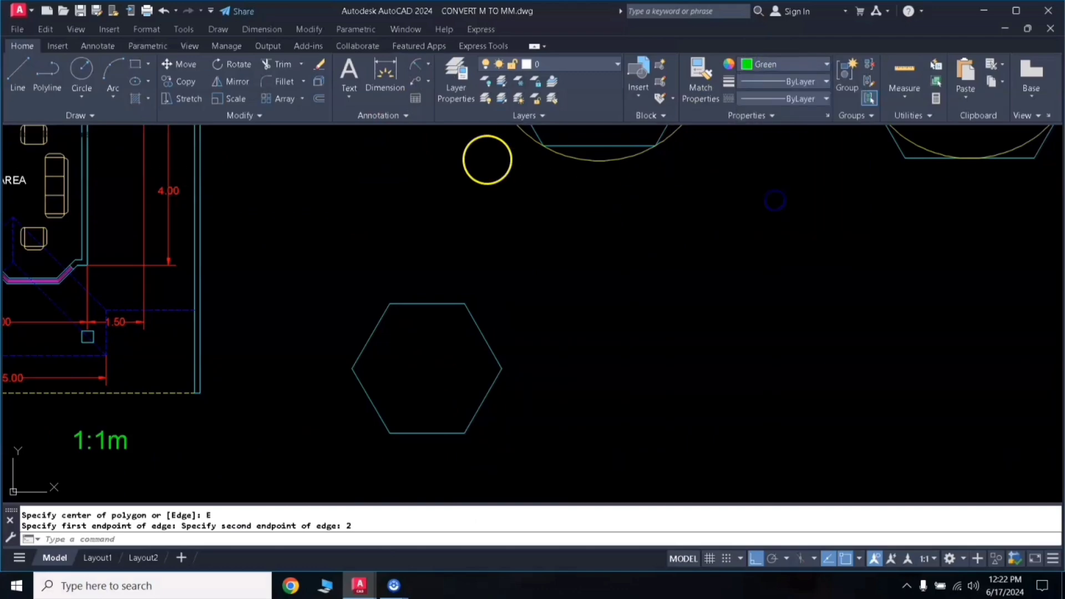
left_click(385, 71)
left_click(388, 433)
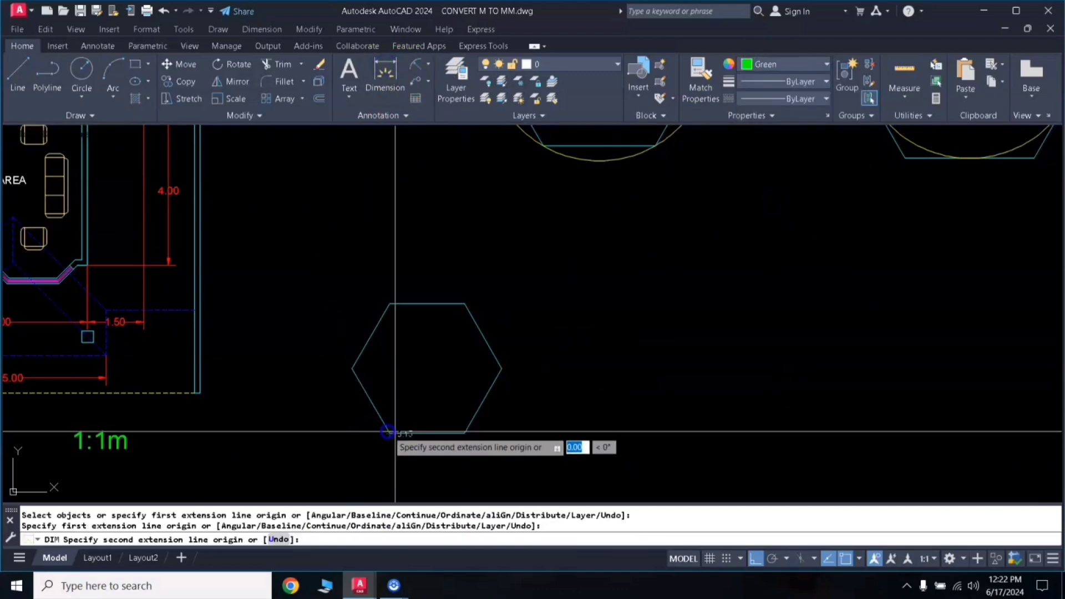
left_click(464, 433)
left_click(461, 462)
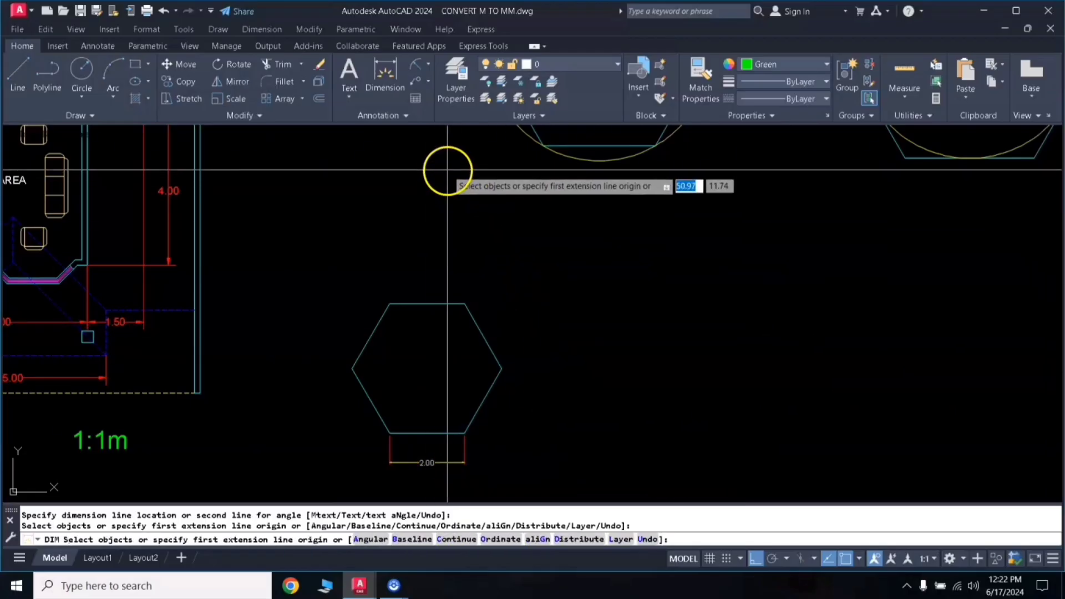
- Add an aligned dimension to the hexagon's upper-right edge, placed outside the shape
left_click(428, 64)
left_click(431, 115)
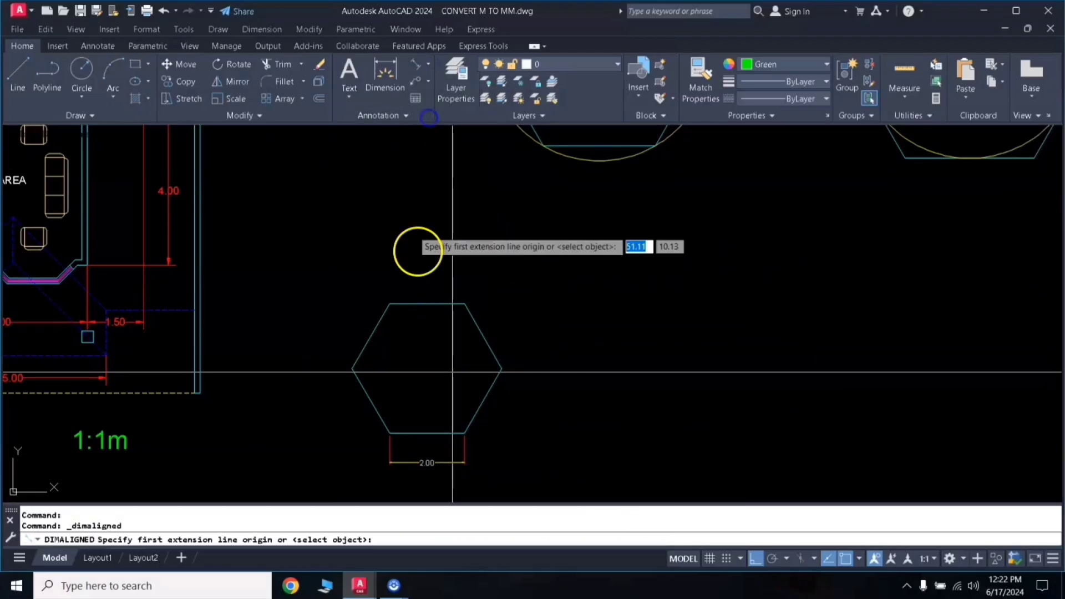
left_click(465, 304)
left_click(501, 369)
left_click(513, 343)
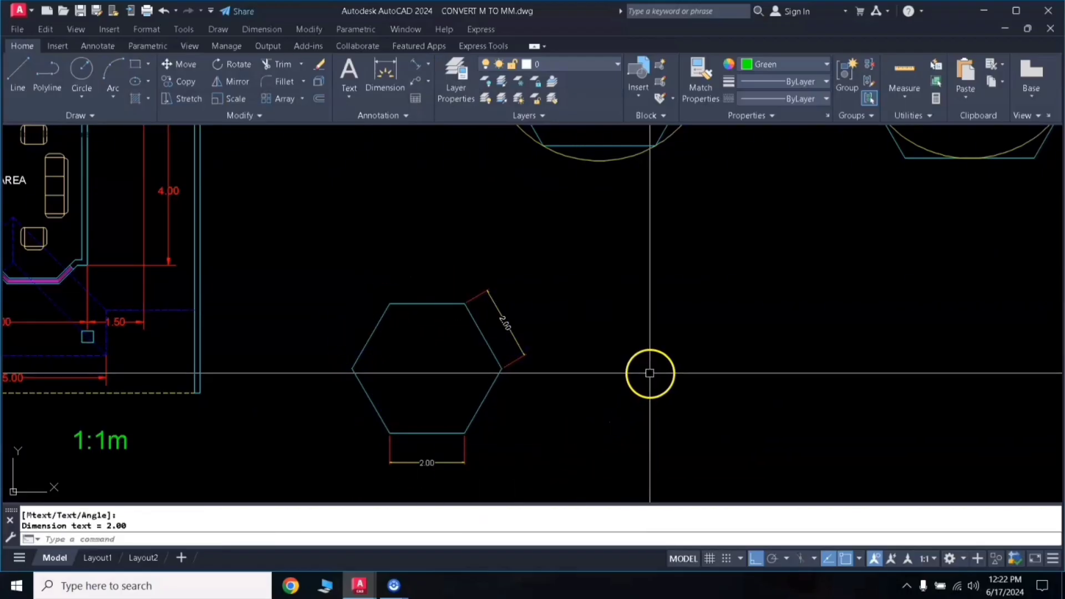
- Draw a second, green hexagon beside the dimensioned one, using the Edge option with a horizontal edge length of 1
middle_click_drag(650, 372, 556, 362)
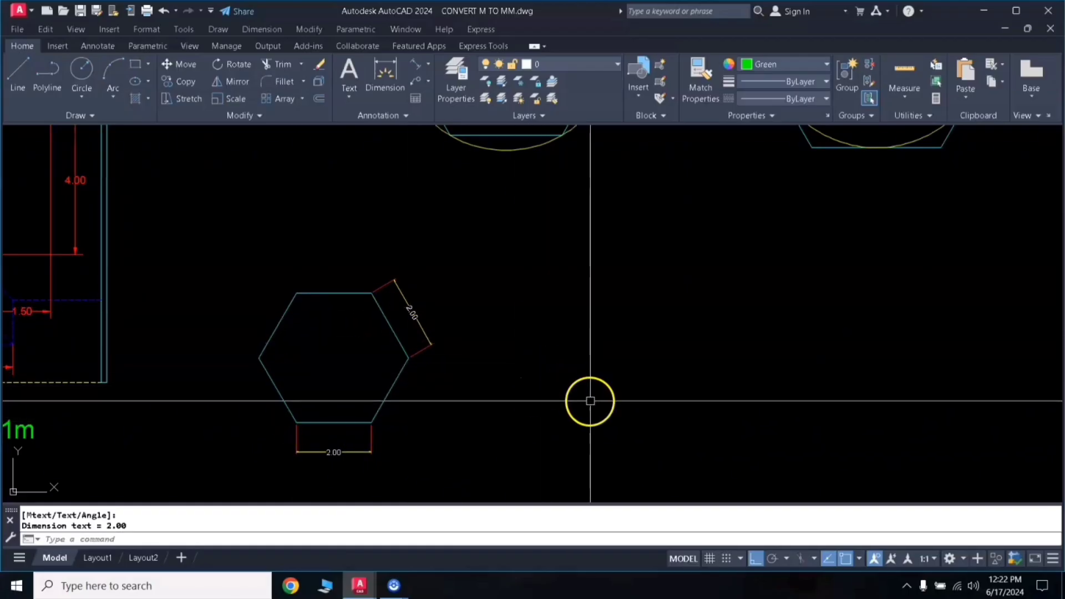
key("Return")
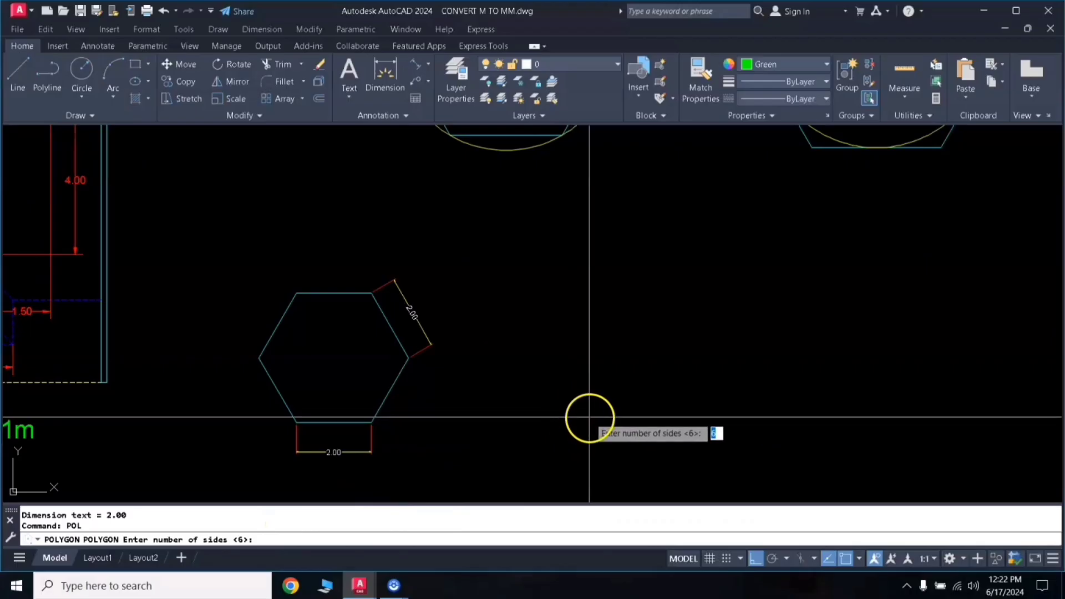
key("Return")
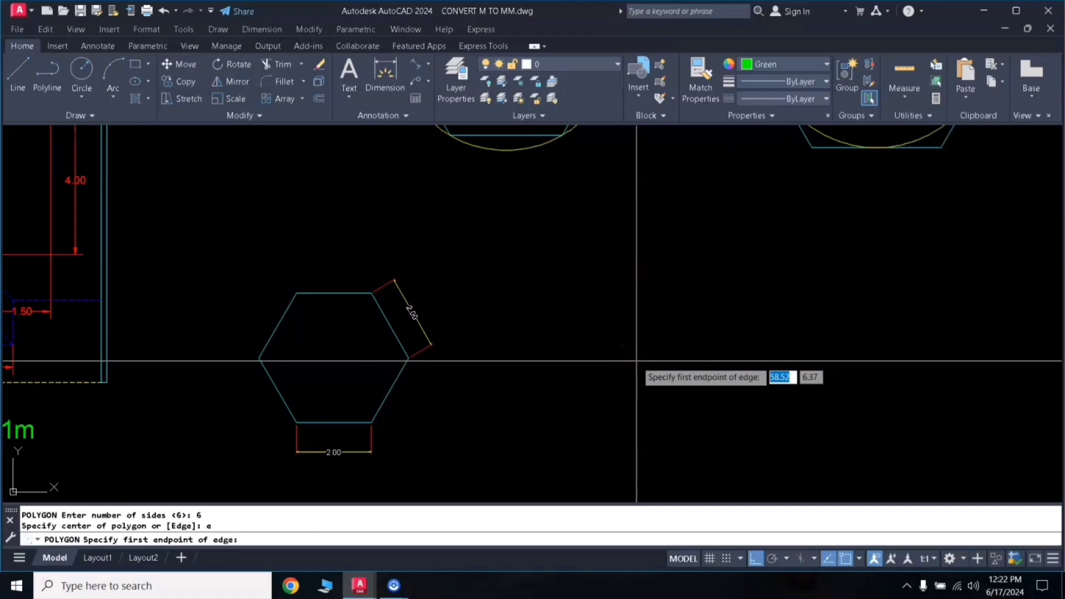
left_click(581, 427)
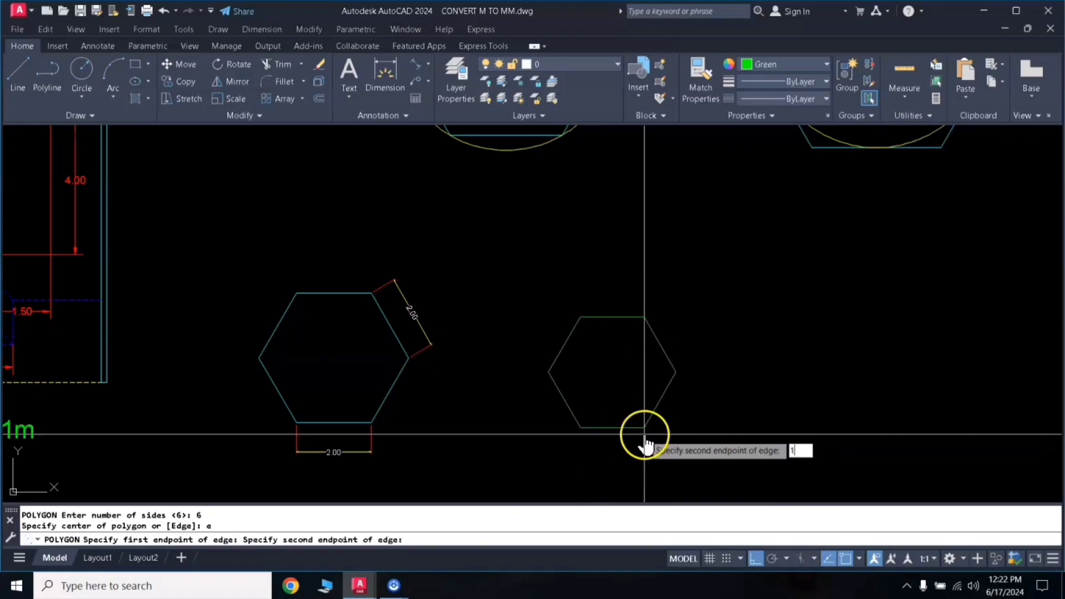
key("Return")
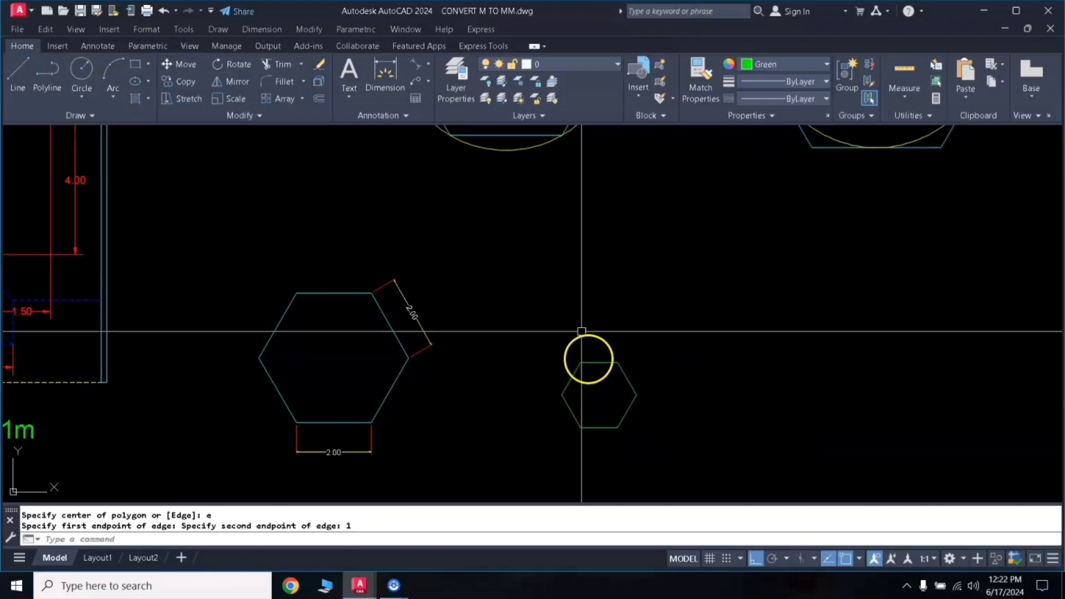
- Set the current colour to magenta and add an aligned dimension outside the small green hexagon's upper-right edge
left_click(765, 65)
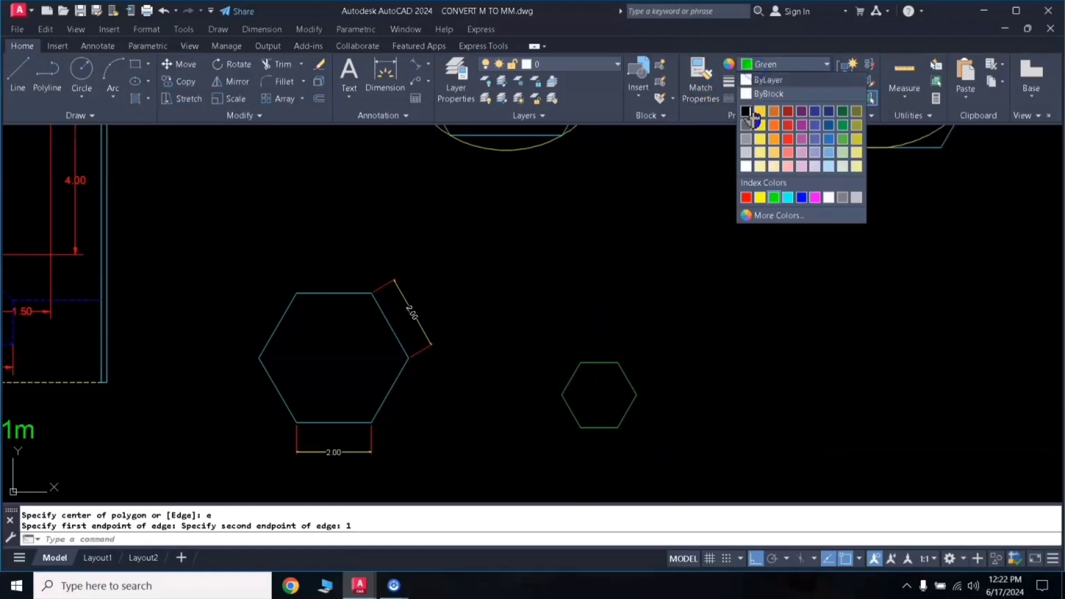
left_click(815, 200)
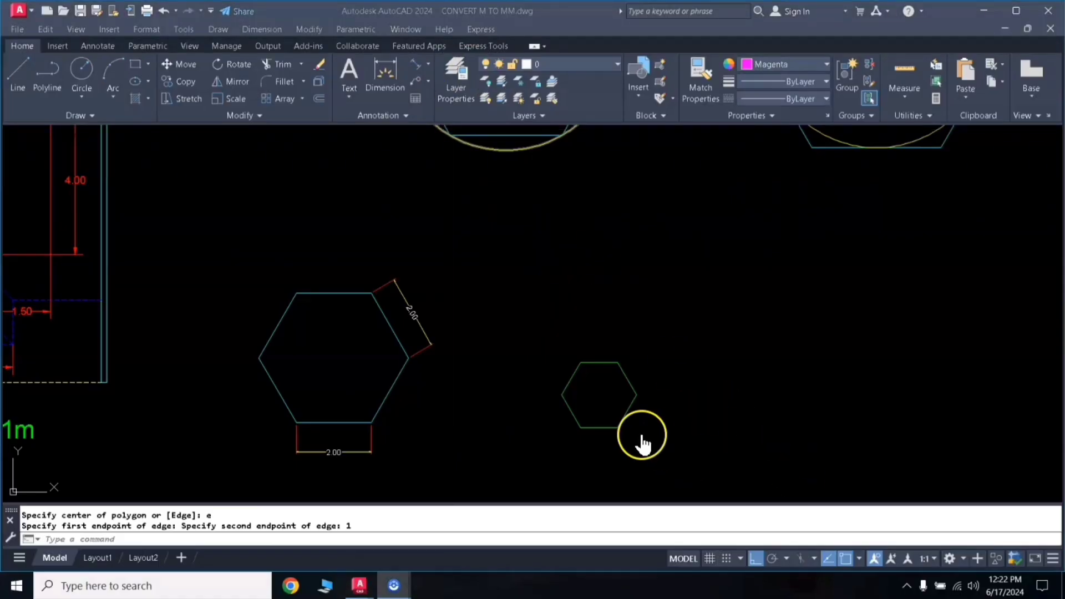
left_click(617, 459)
scroll(632, 416, "up", 2)
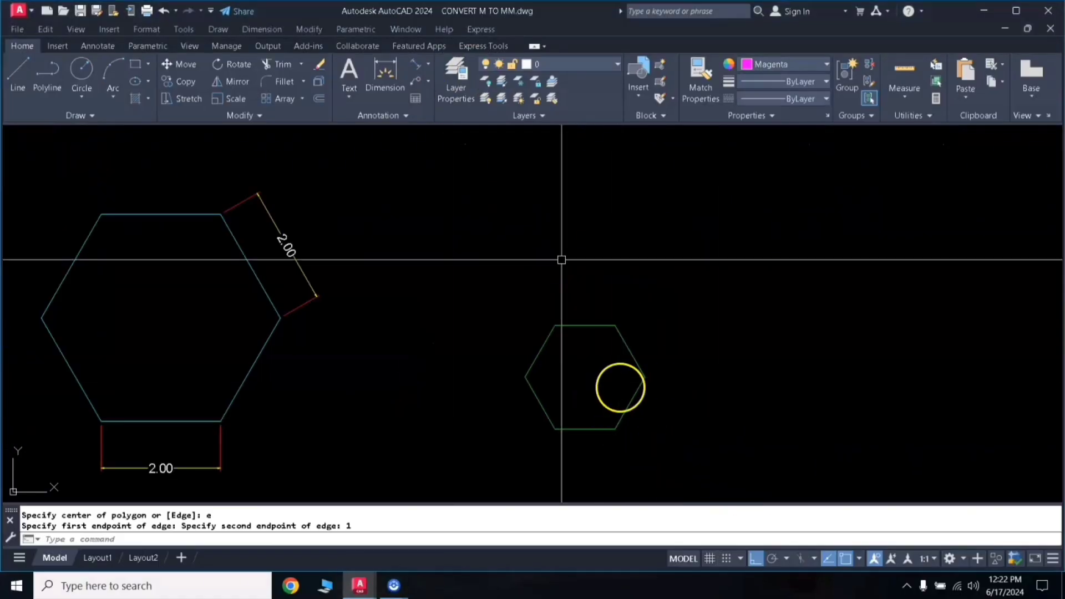
left_click(409, 69)
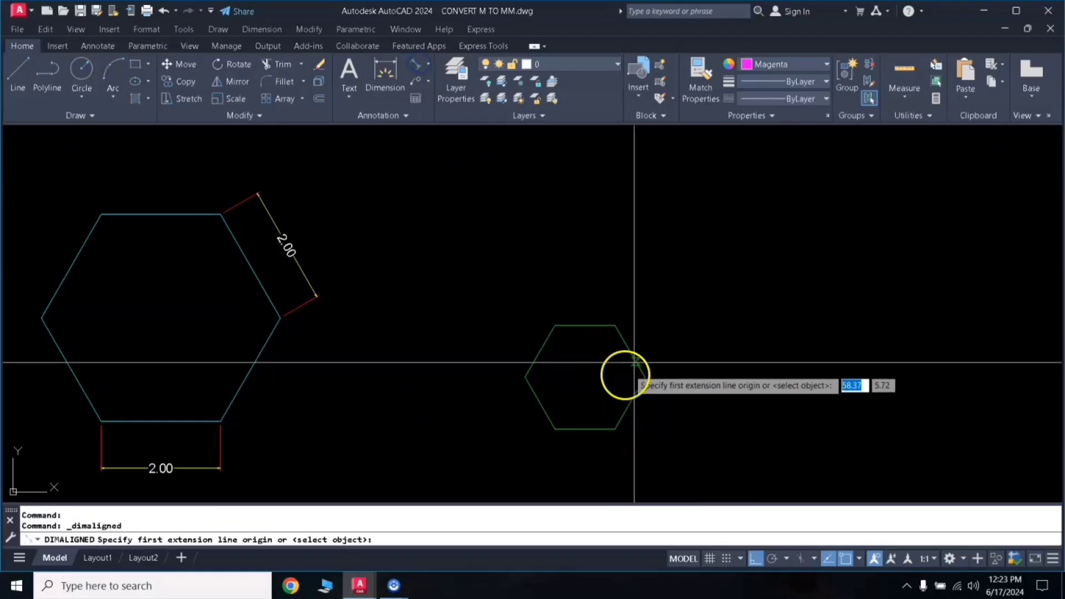
left_click(615, 325)
left_click(645, 377)
left_click(672, 360)
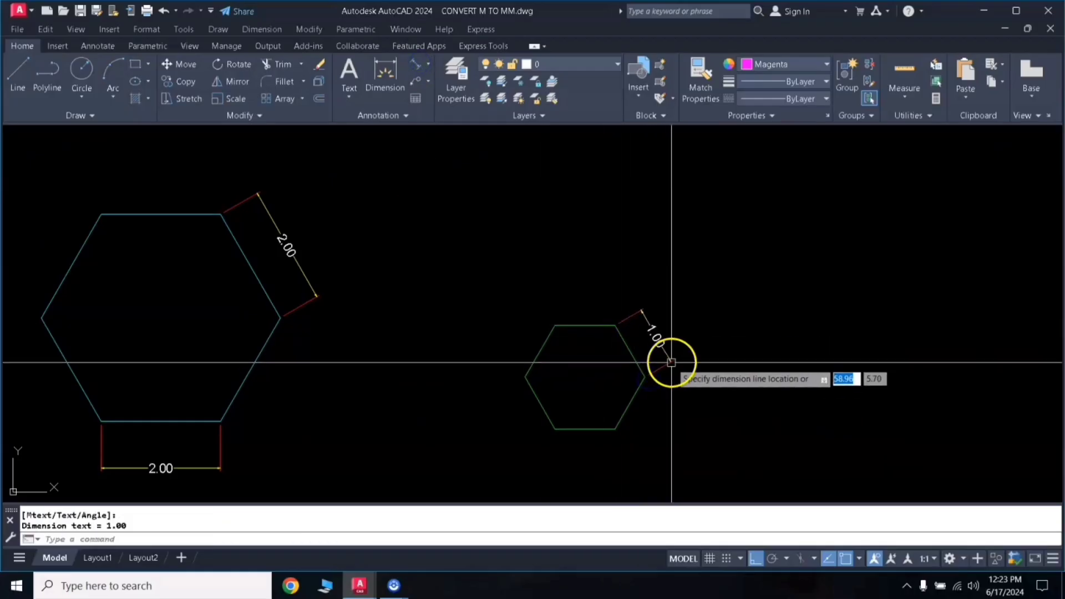
- Add an aligned dimension to the small green hexagon's top edge, placed above the shape
left_click(417, 69)
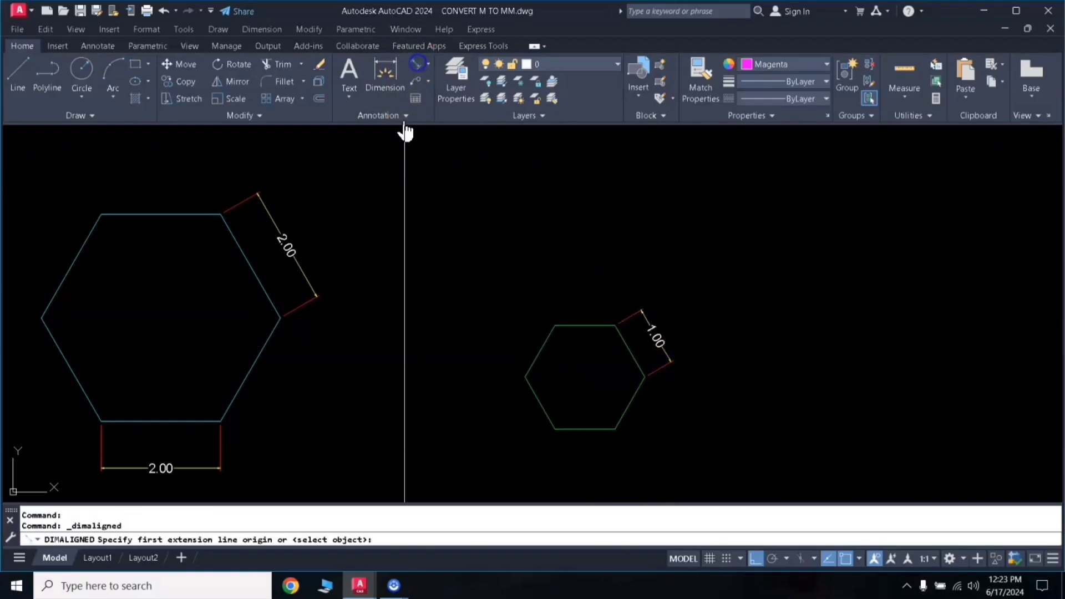
left_click(555, 326)
left_click(615, 326)
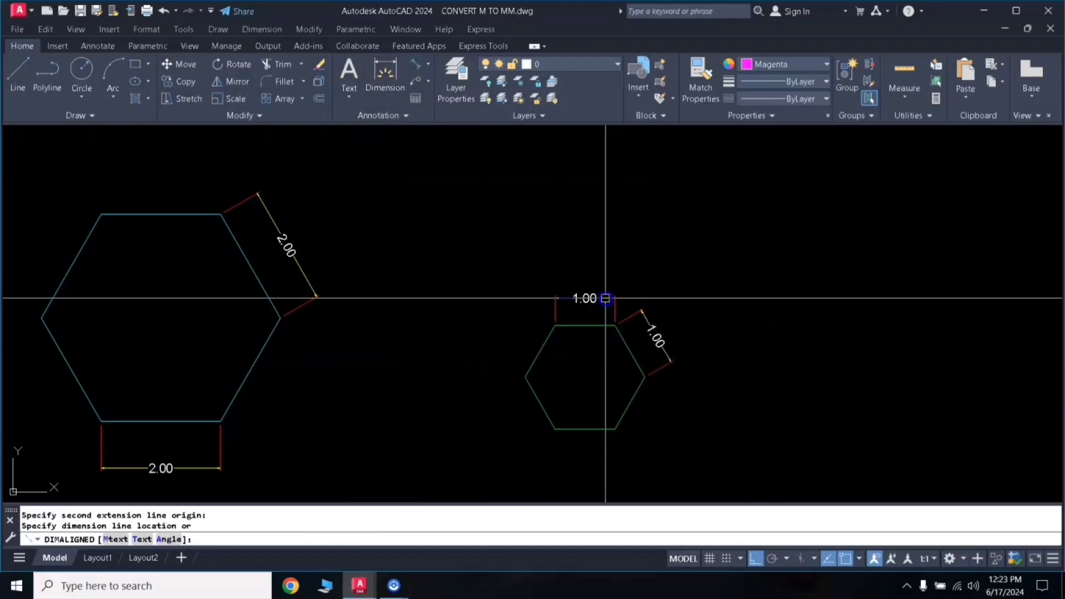
left_click(606, 298)
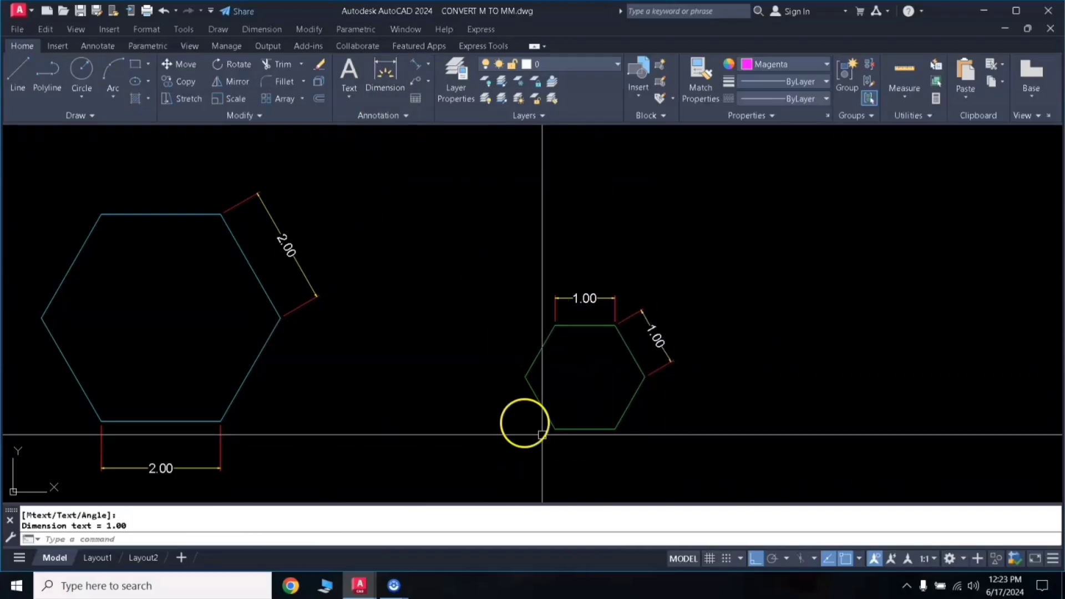
- Draw a six-sided polygon beside the small green hexagon, inscribed in a circle of radius 3
scroll(487, 380, "down", 2)
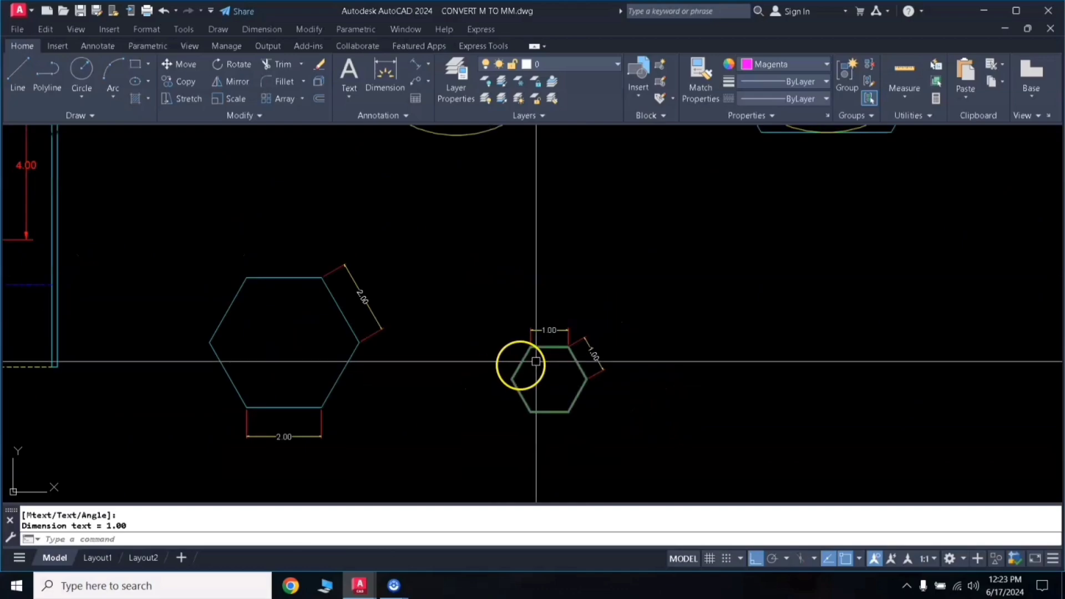
scroll(549, 357, "down", 2)
middle_click_drag(623, 343, 469, 349)
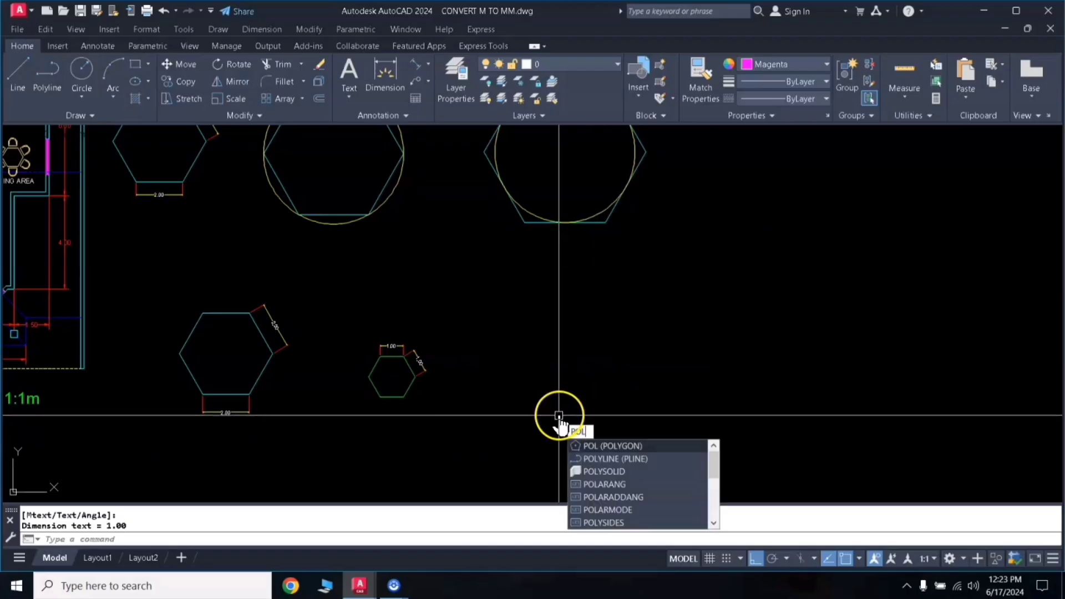
key("Return")
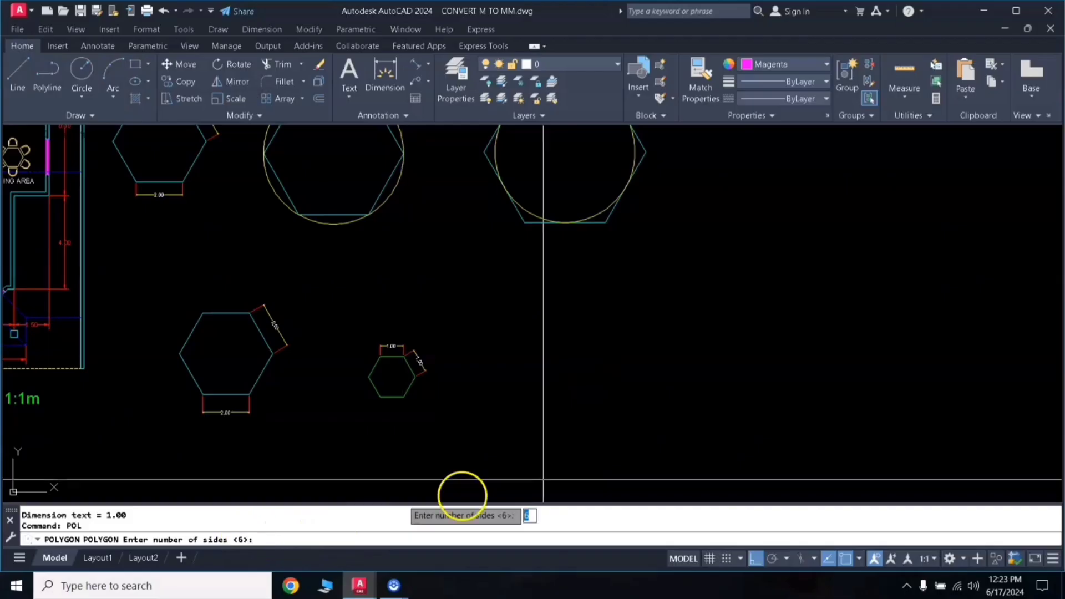
key("Return")
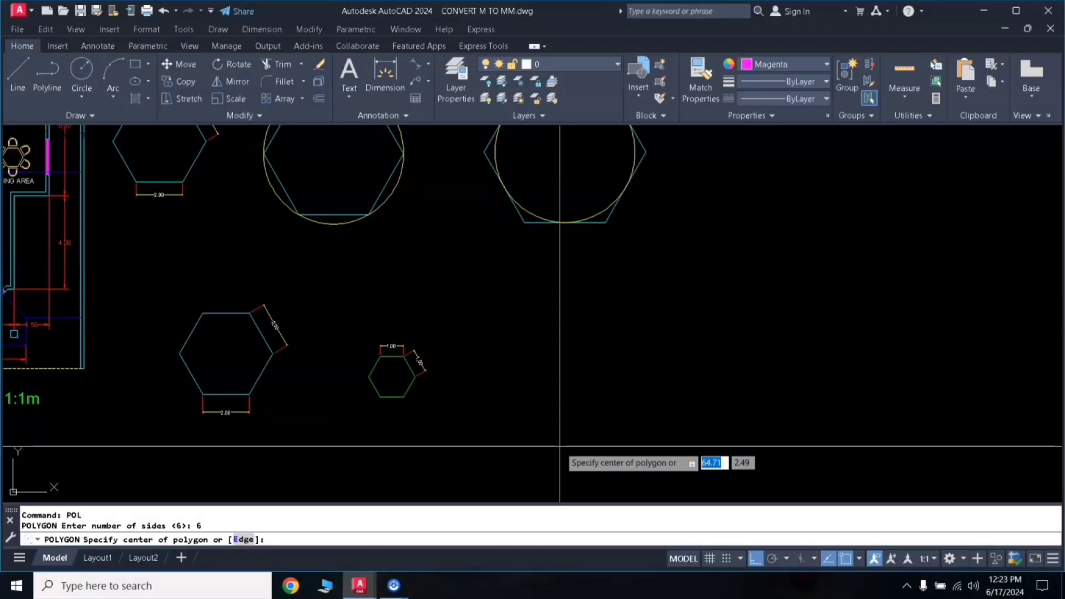
left_click(619, 381)
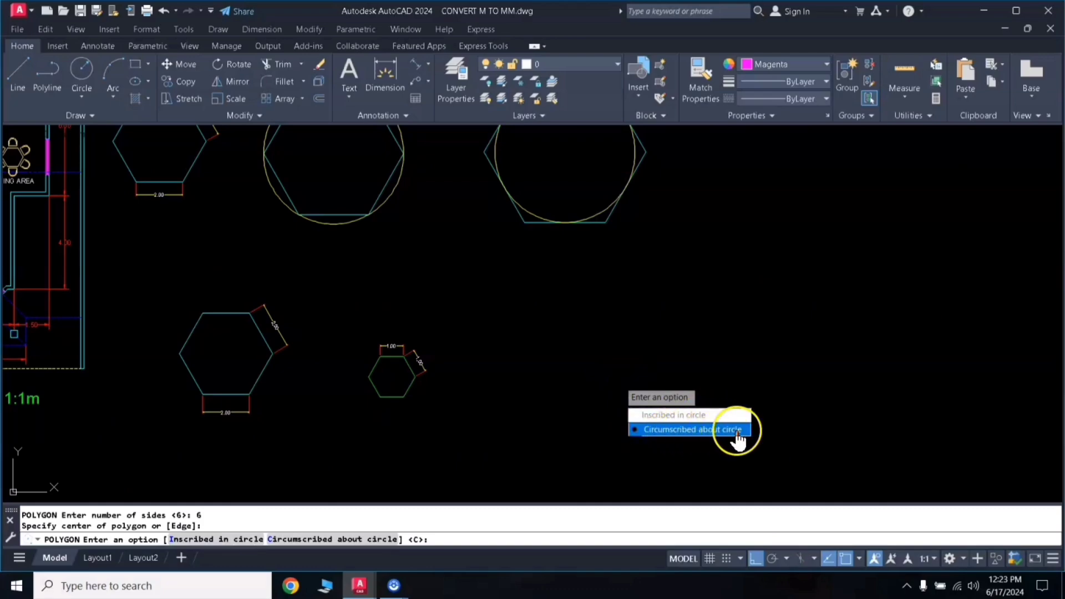
left_click(675, 416)
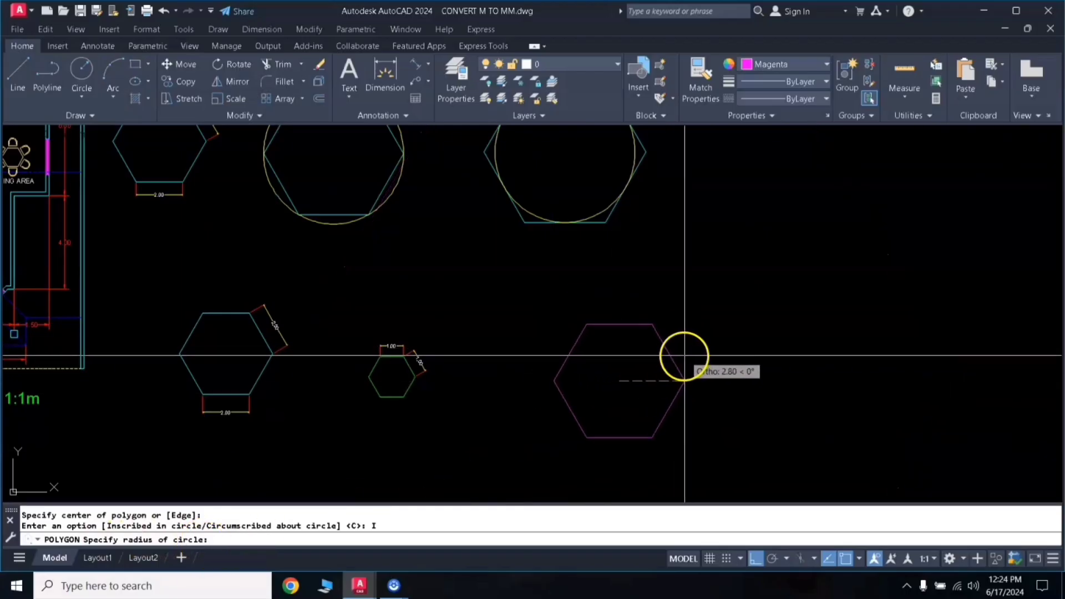
type("3")
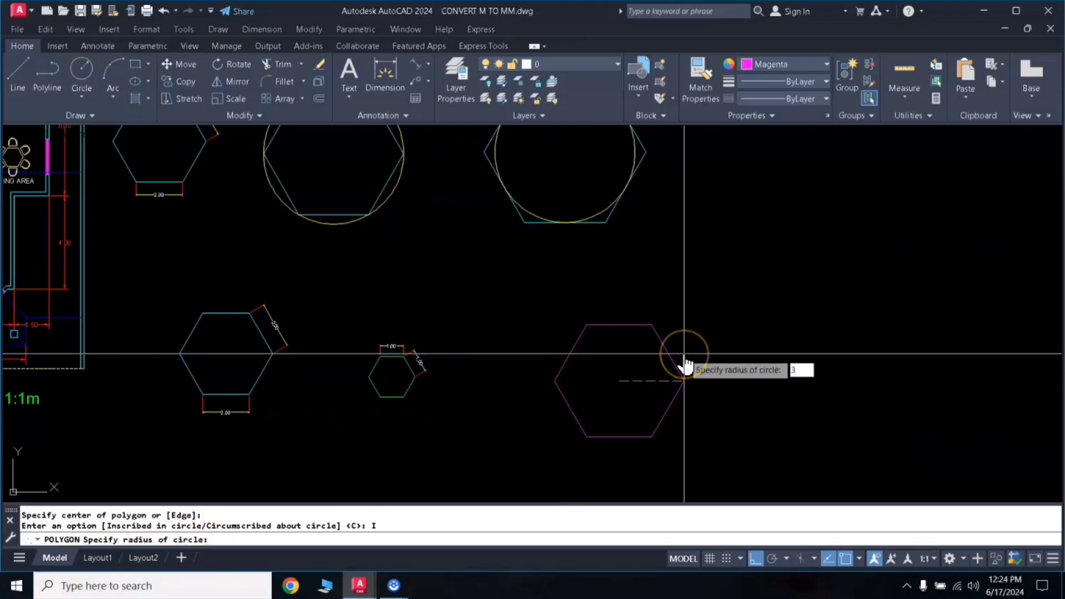
key("Return")
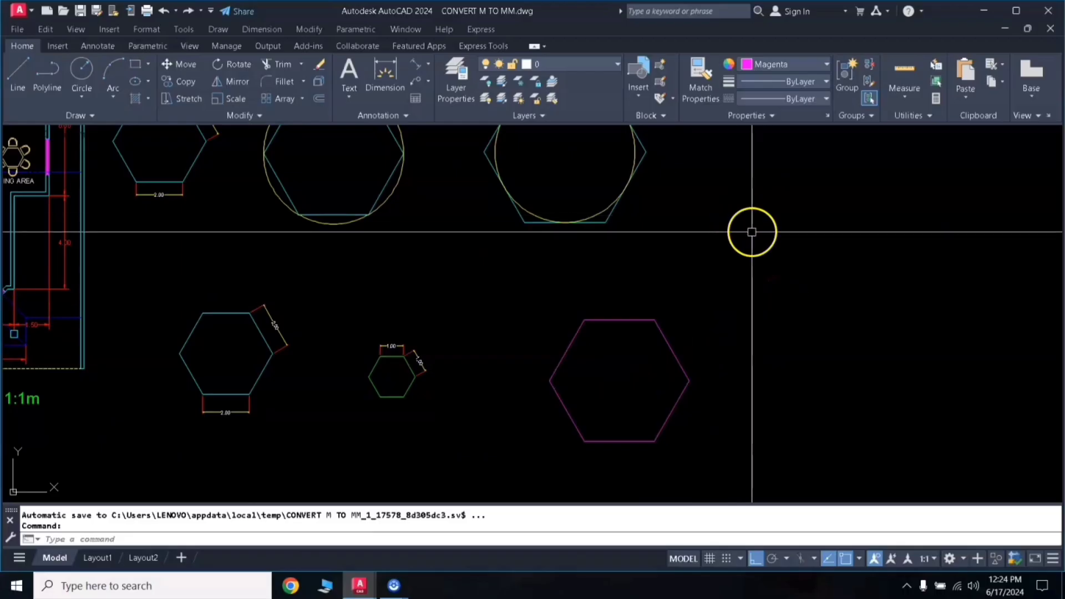
- Draw a circle of radius 3 in the empty space beside the magenta hexagon
type("c")
key("Return")
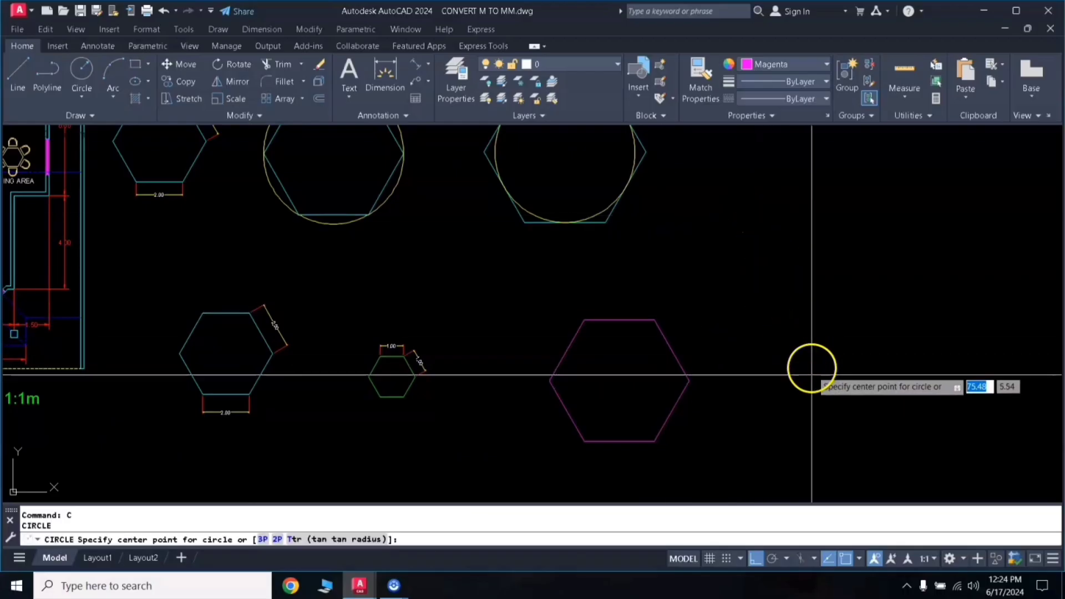
left_click(812, 383)
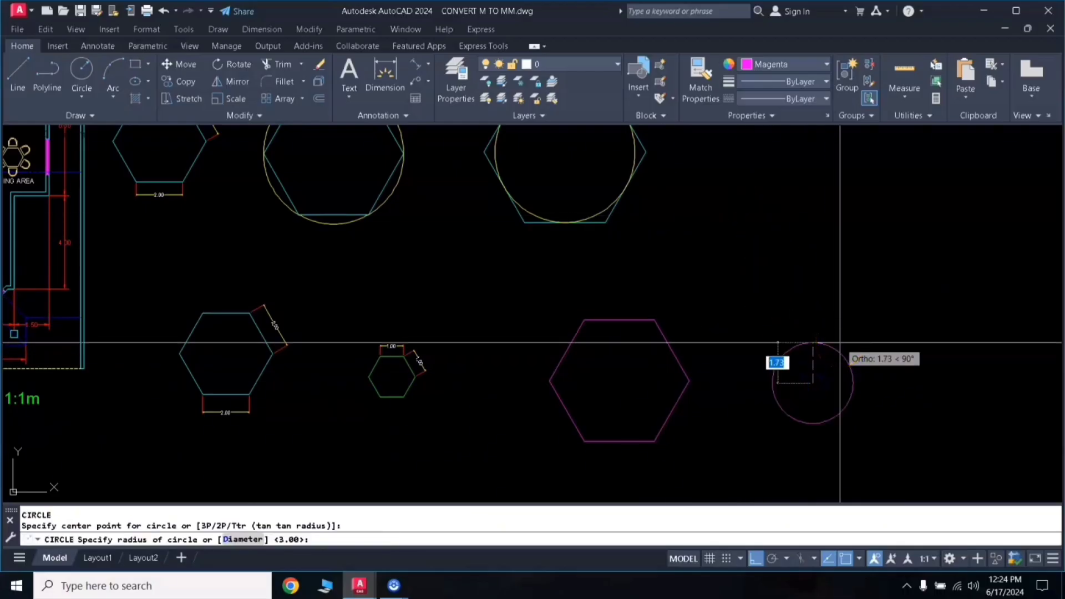
type("3")
key("Return")
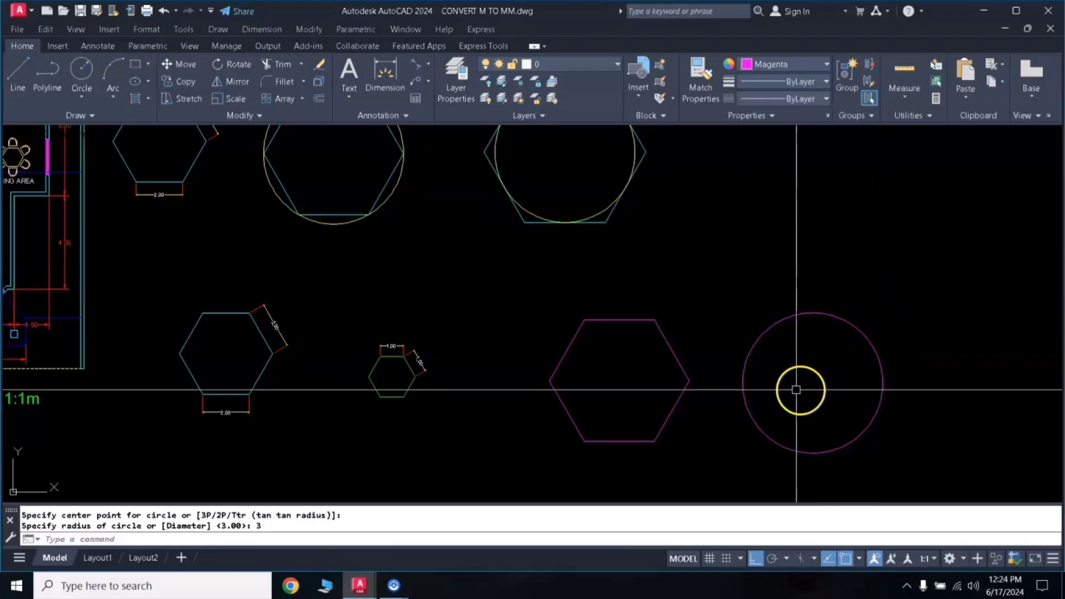
- Draw a horizontal construction line across the magenta hexagon, joining its right and left vertices
type("l")
key("Return")
left_click(689, 381)
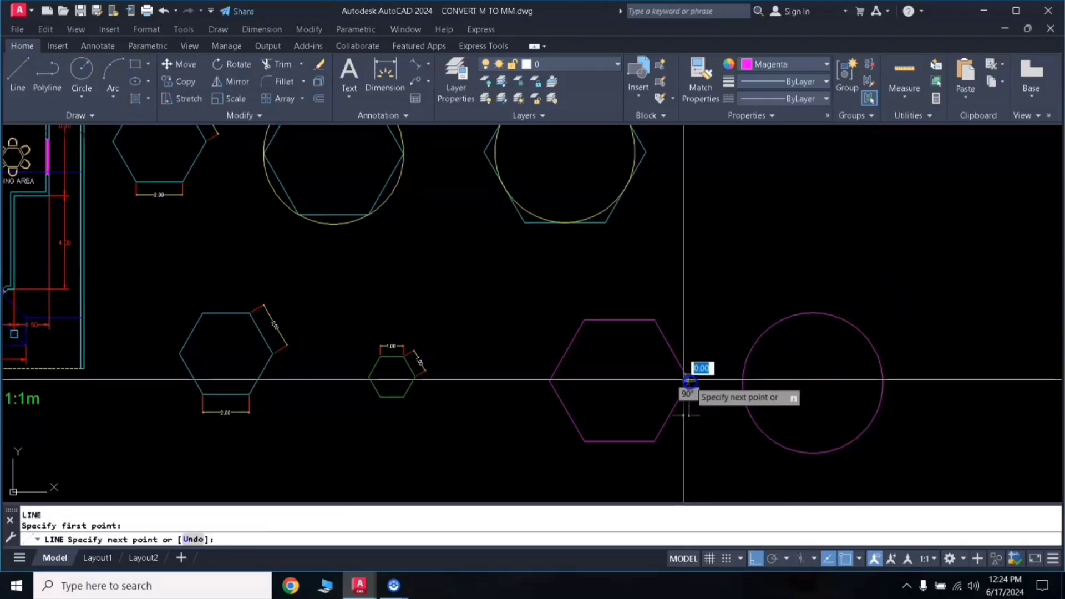
left_click(549, 380)
key("Return")
- Move the magenta circle by its centre onto the midpoint of the line across the hexagon
left_click(873, 305)
left_click(816, 361)
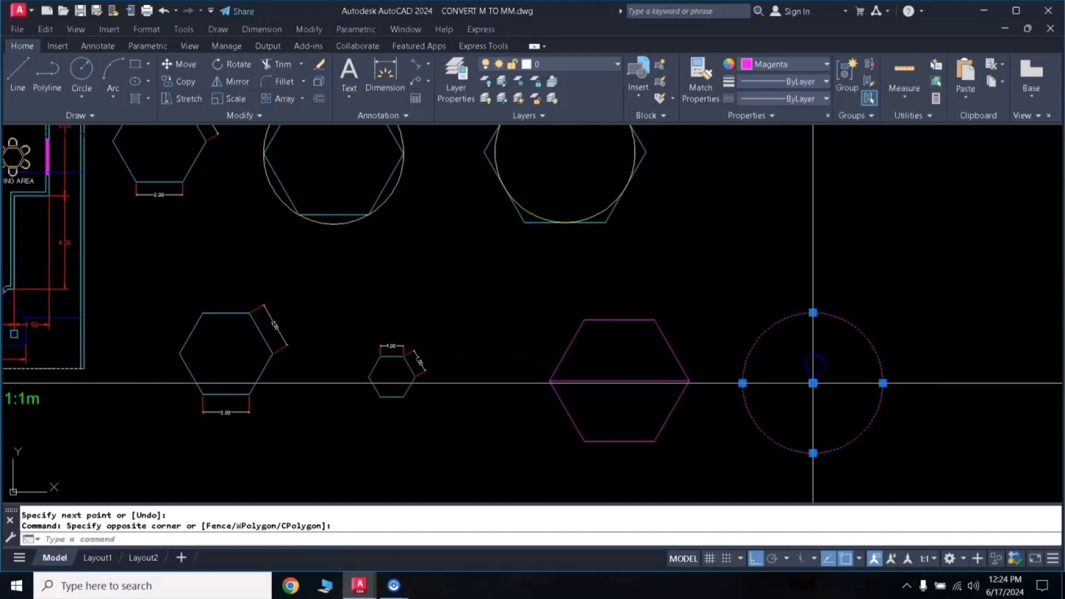
type("m")
key("Return")
left_click(813, 383)
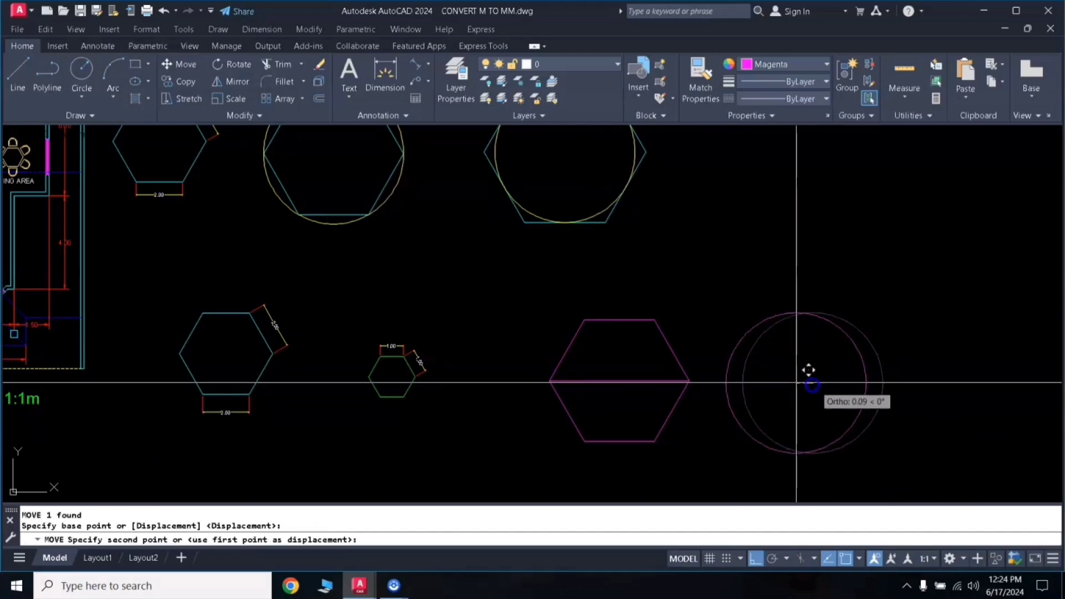
left_click(620, 381)
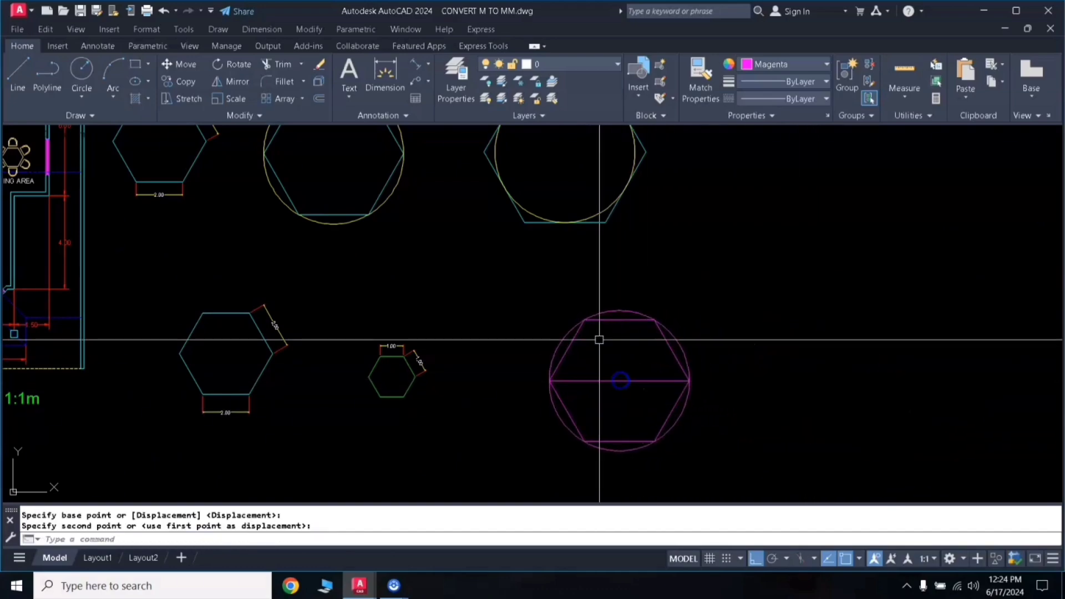
- Erase the horizontal construction line inside the magenta hexagon
left_click(638, 368)
left_click(613, 393)
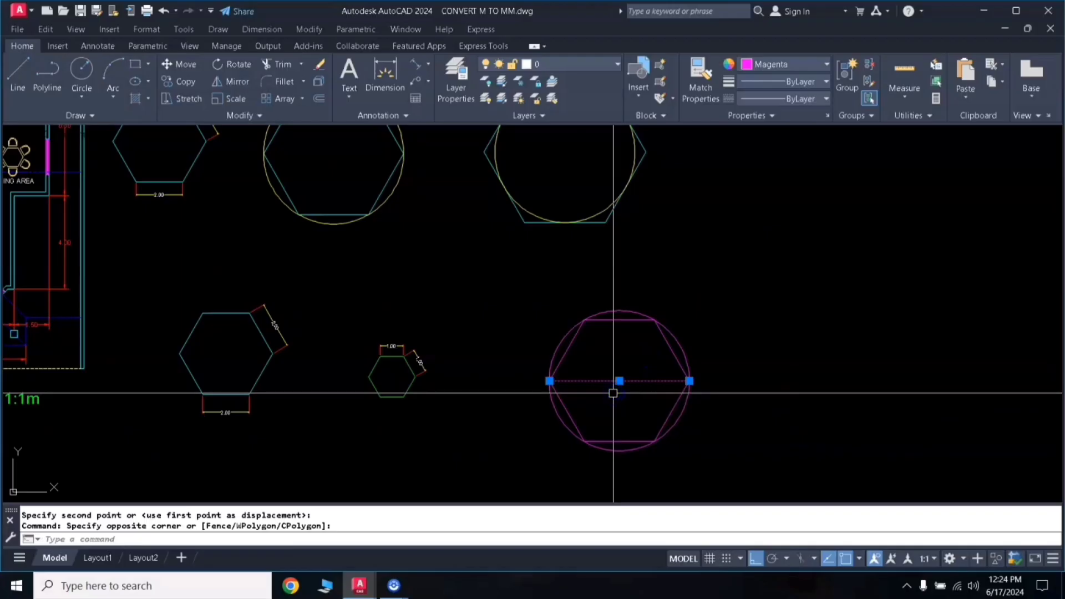
type("e")
key("Return")
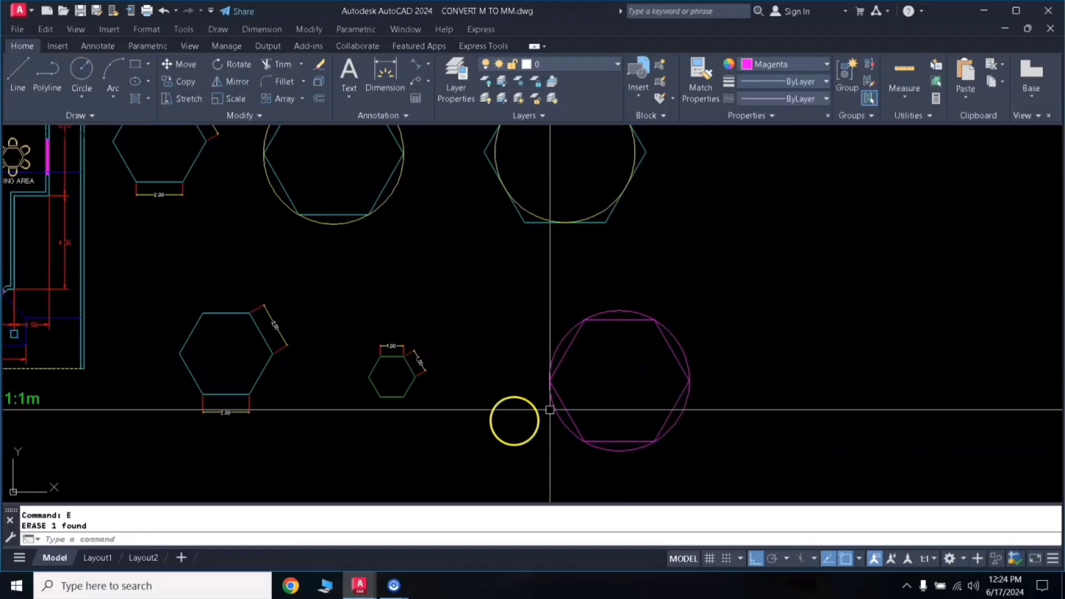
- Change the colour of the hexagon inside the magenta circle to cyan and clear the selection
left_click(610, 318)
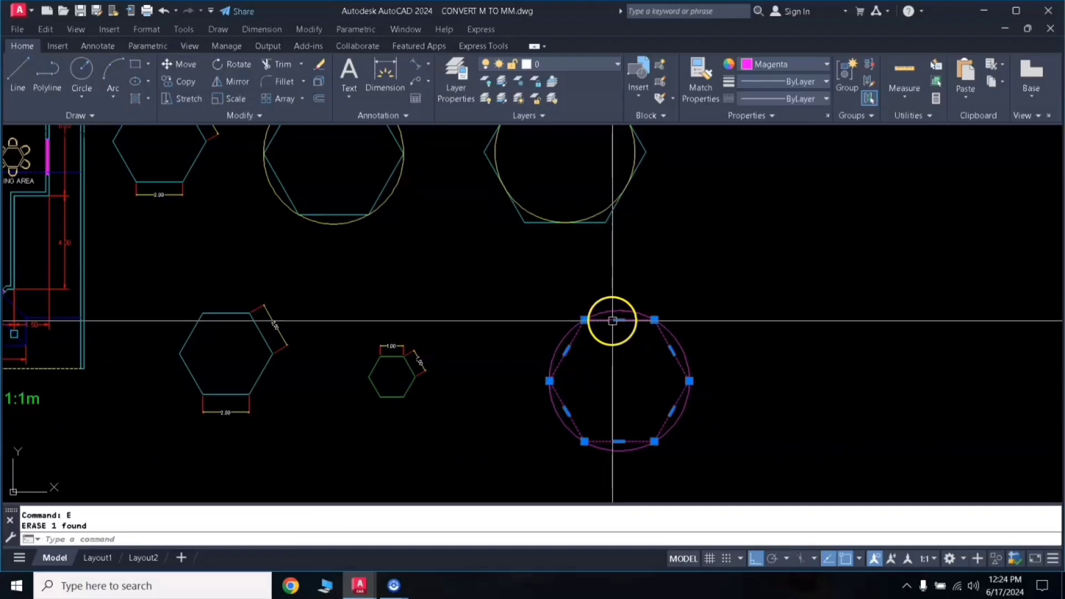
left_click(747, 67)
left_click(788, 198)
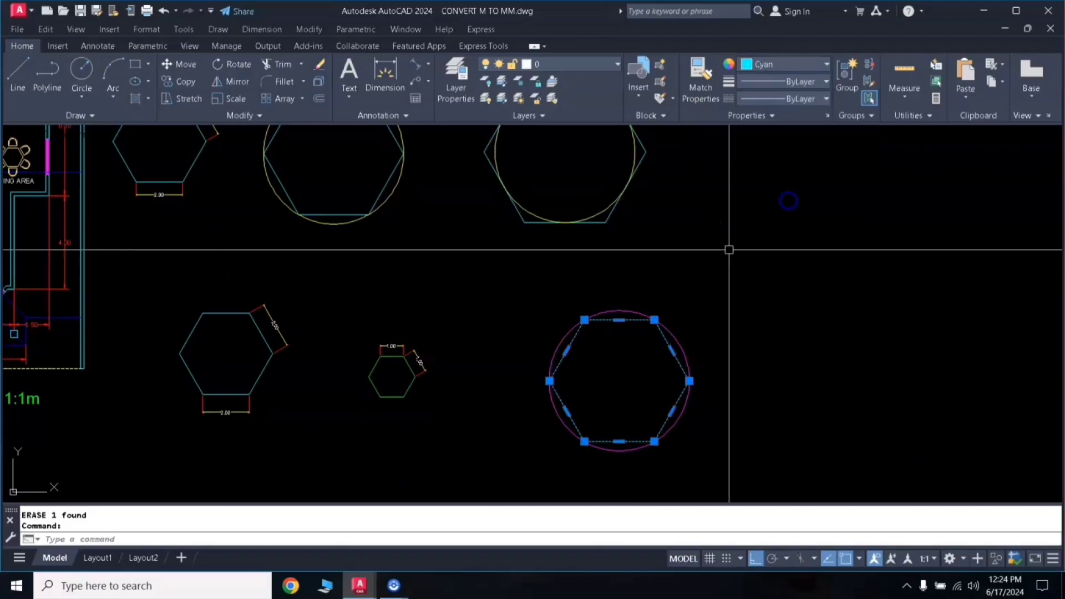
key("Escape")
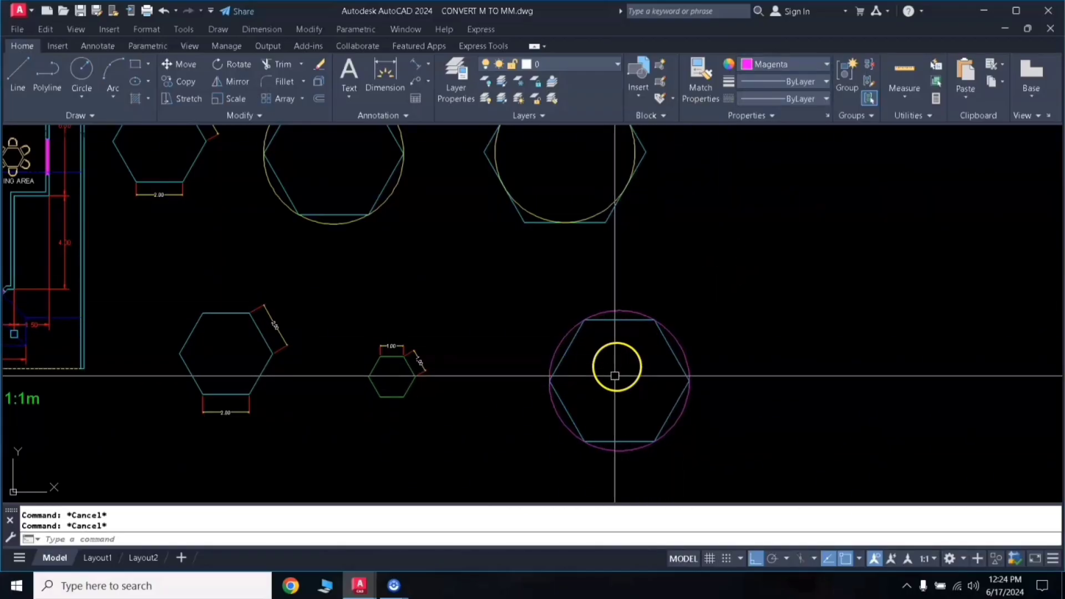
- Draw another six-sided polygon beside the circled hexagon, circumscribed about a circle of radius 3
middle_click_drag(647, 361, 539, 335)
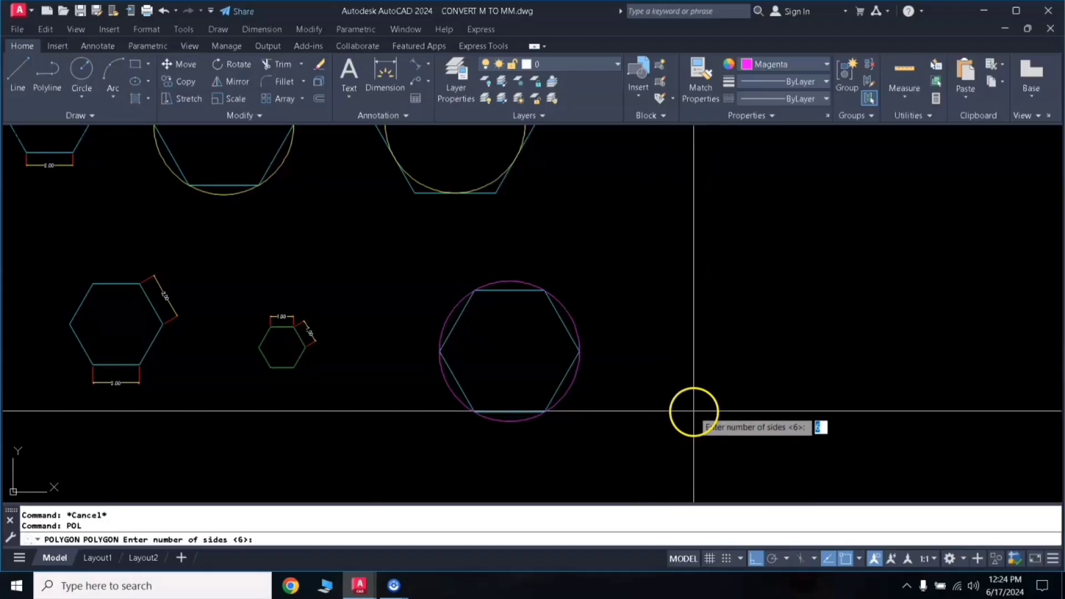
key("Return")
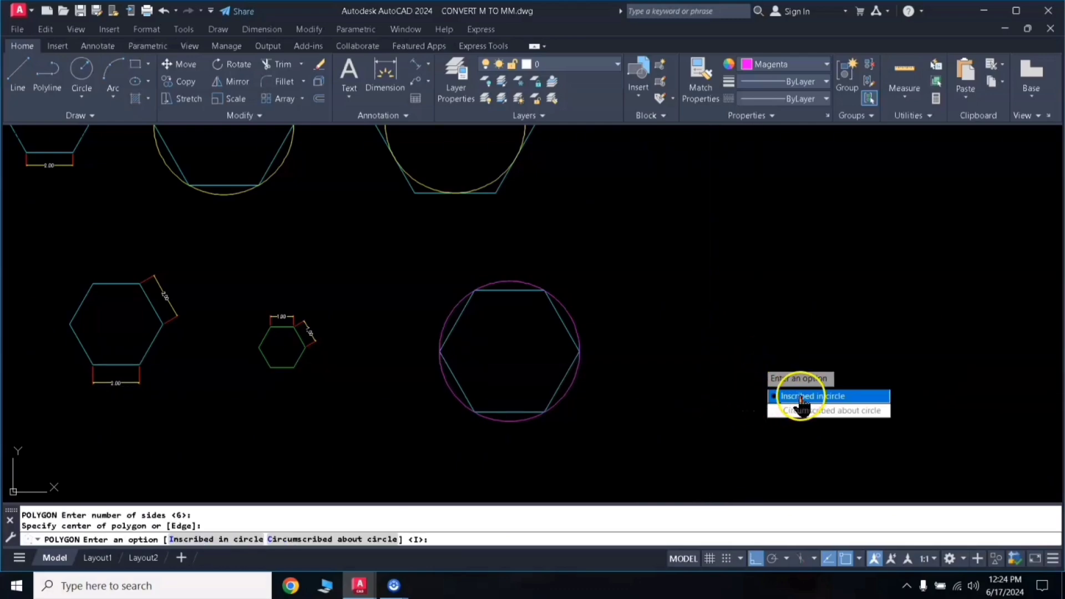
left_click(854, 414)
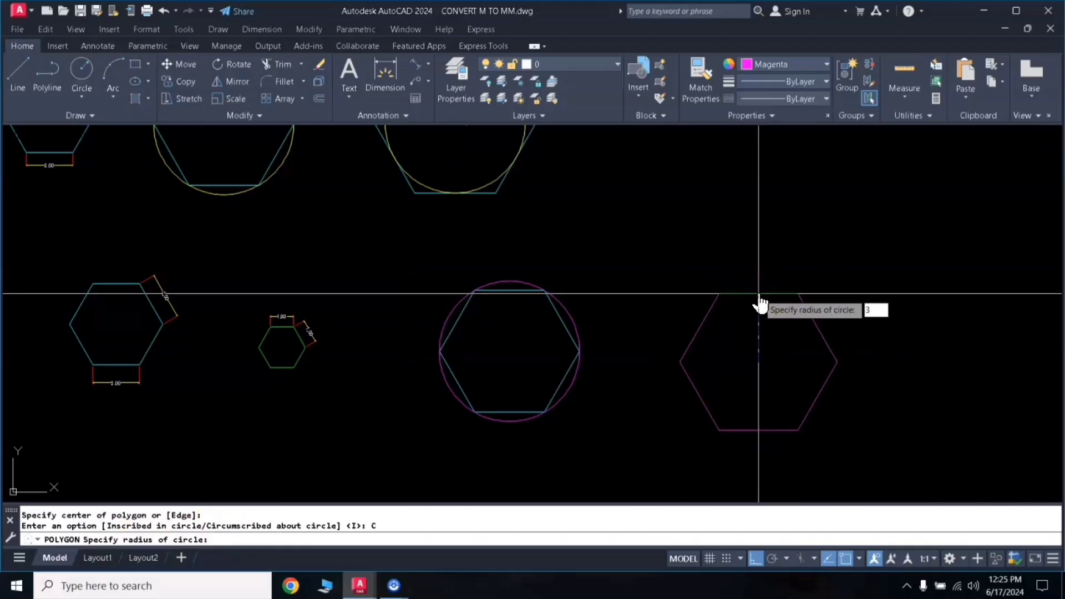
type("3")
key("Return")
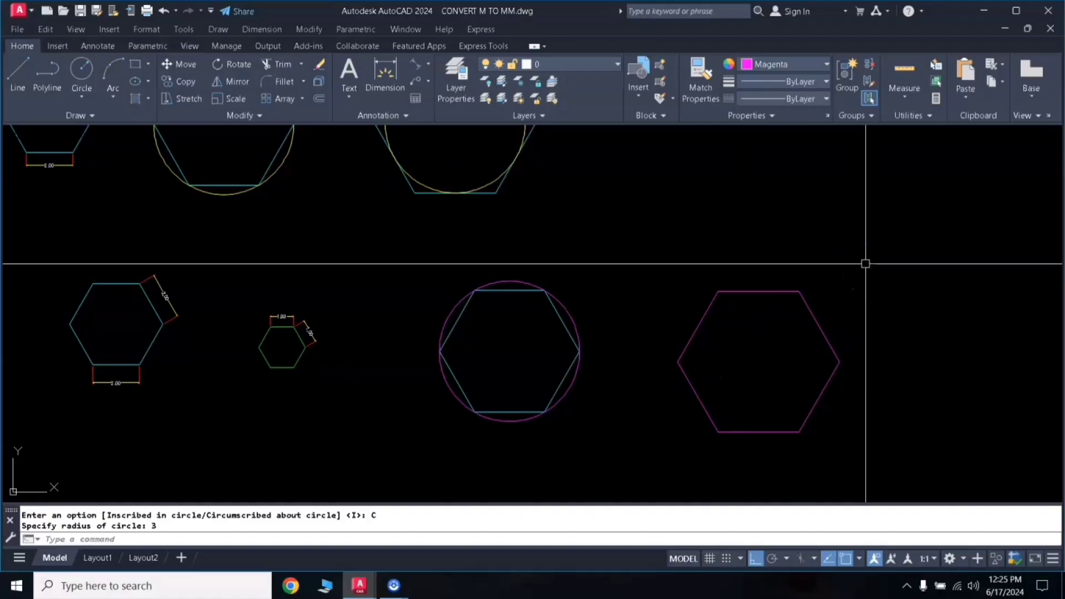
- Draw a circle of radius 3 in the empty space to the upper right of the new magenta hexagon
type("c")
key("Return")
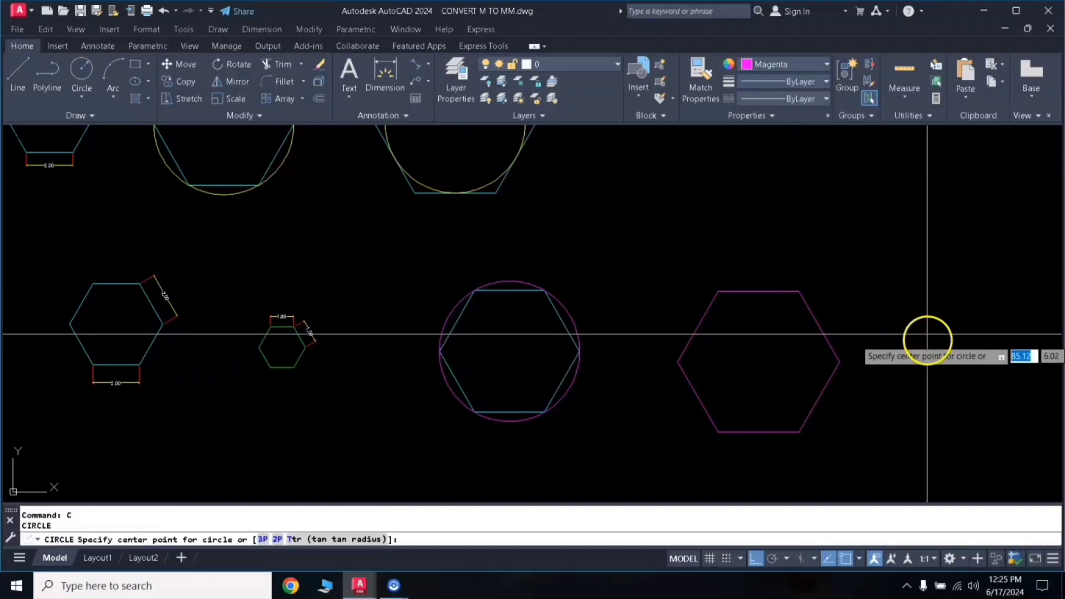
left_click(946, 282)
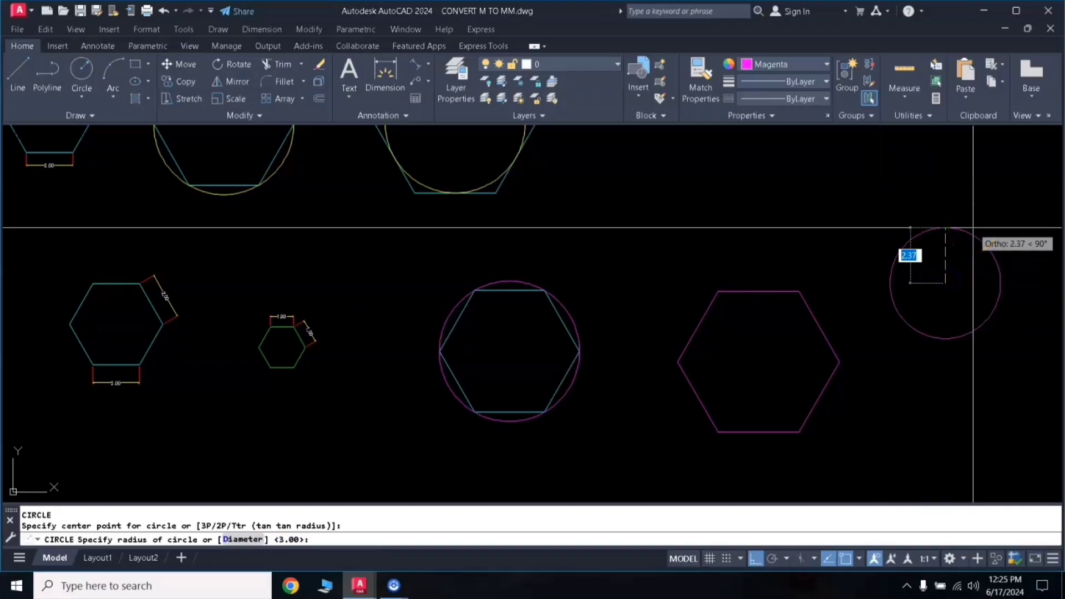
key("Return")
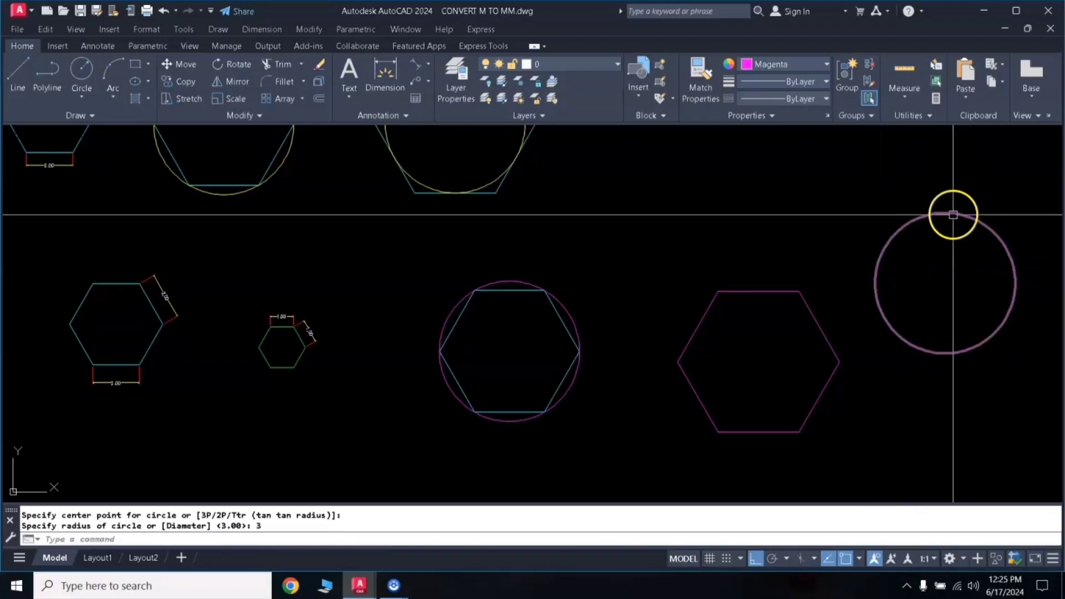
- Change the colour of the magenta hexagon beside the circled one to cyan and clear the selection
left_click(836, 318)
left_click(731, 305)
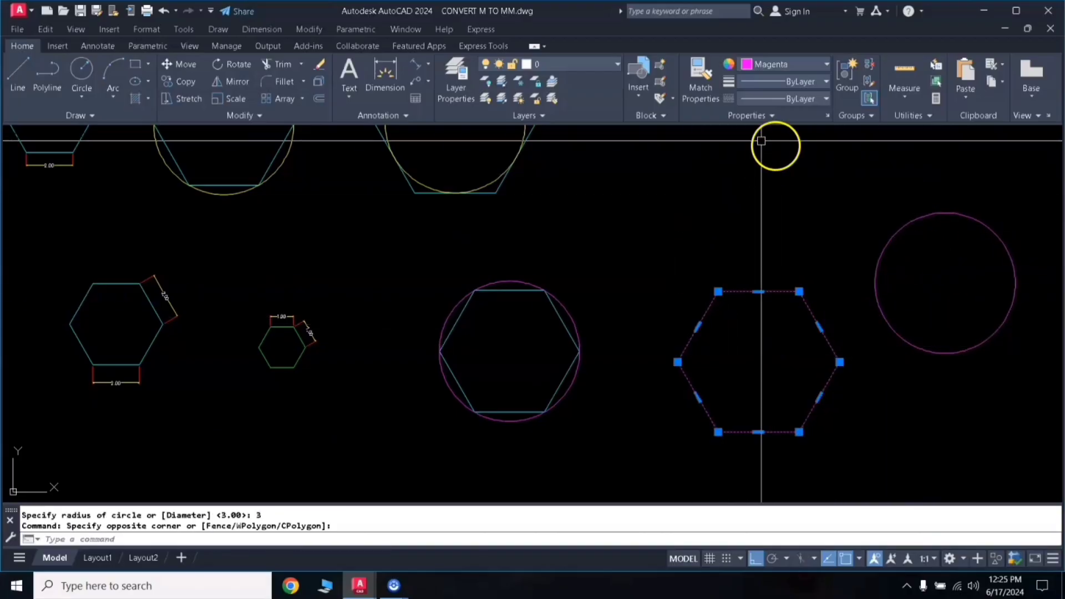
left_click(768, 65)
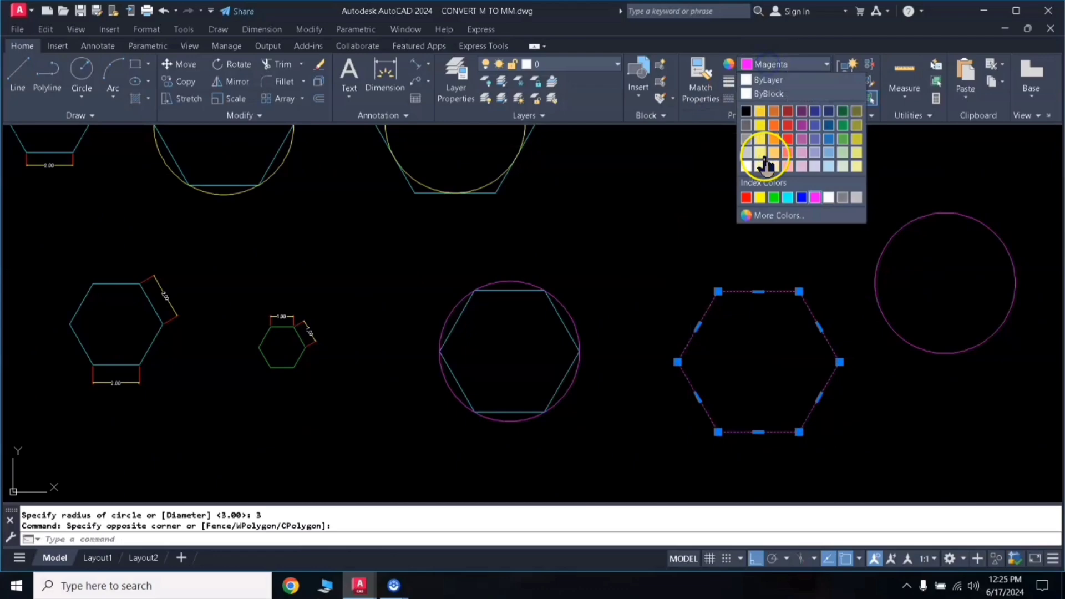
left_click(788, 198)
key("Escape")
key("Escape")
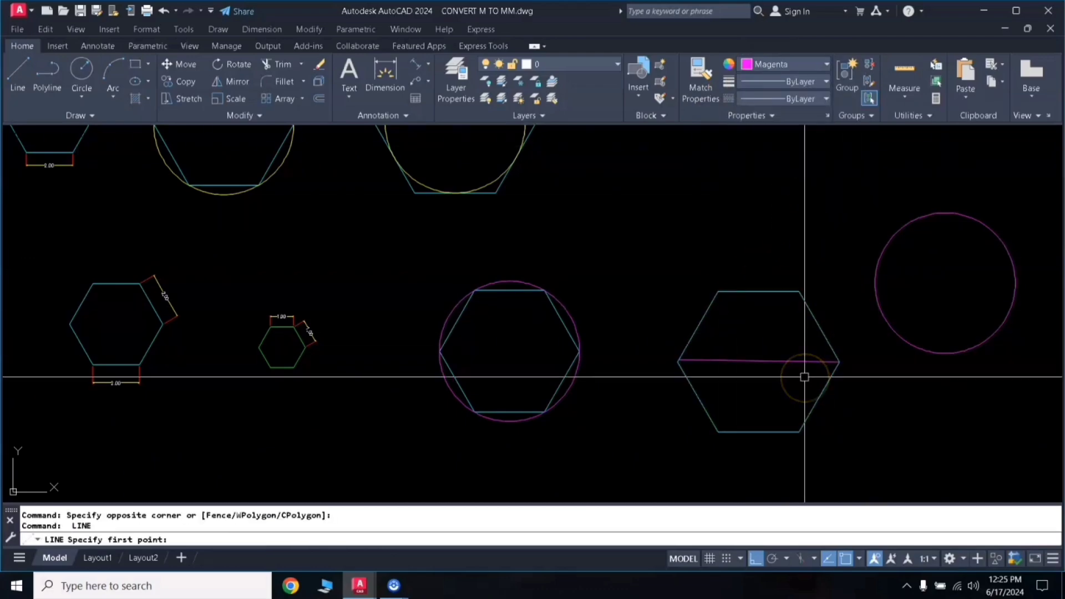
- Move the magenta circle by its centre to the midpoint of the construction line across the uncircled hexagon and erase that line
key("Escape")
key("Escape")
left_click(894, 300)
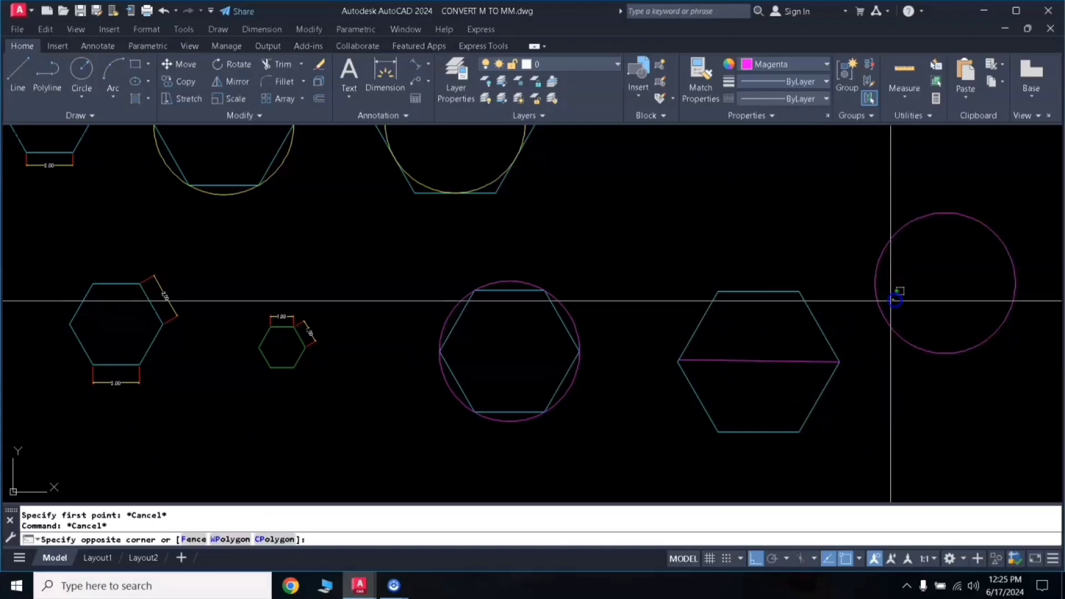
left_click(869, 330)
key("Return")
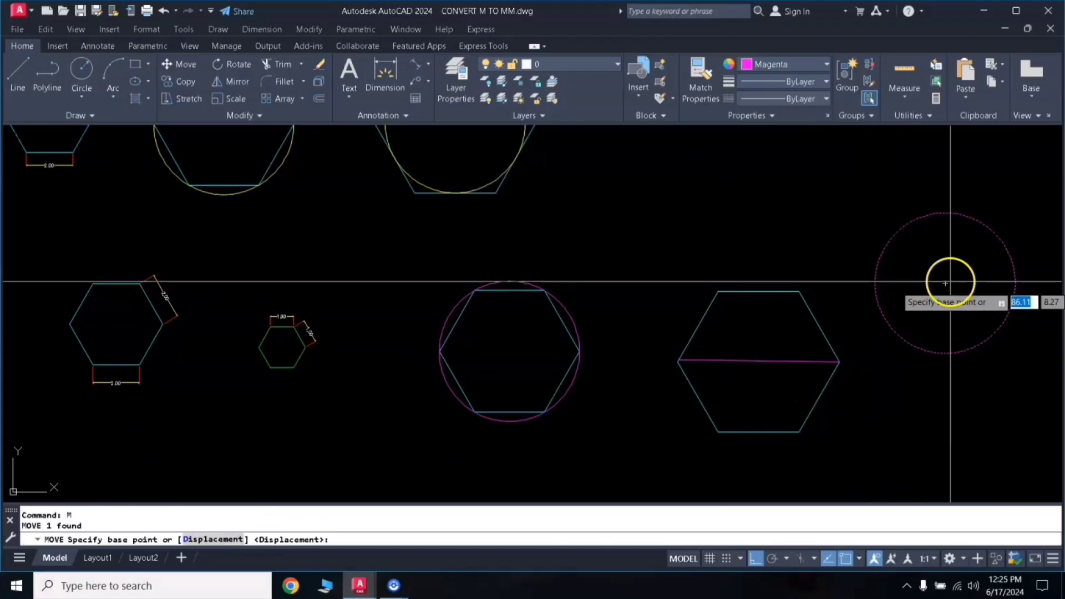
left_click(946, 282)
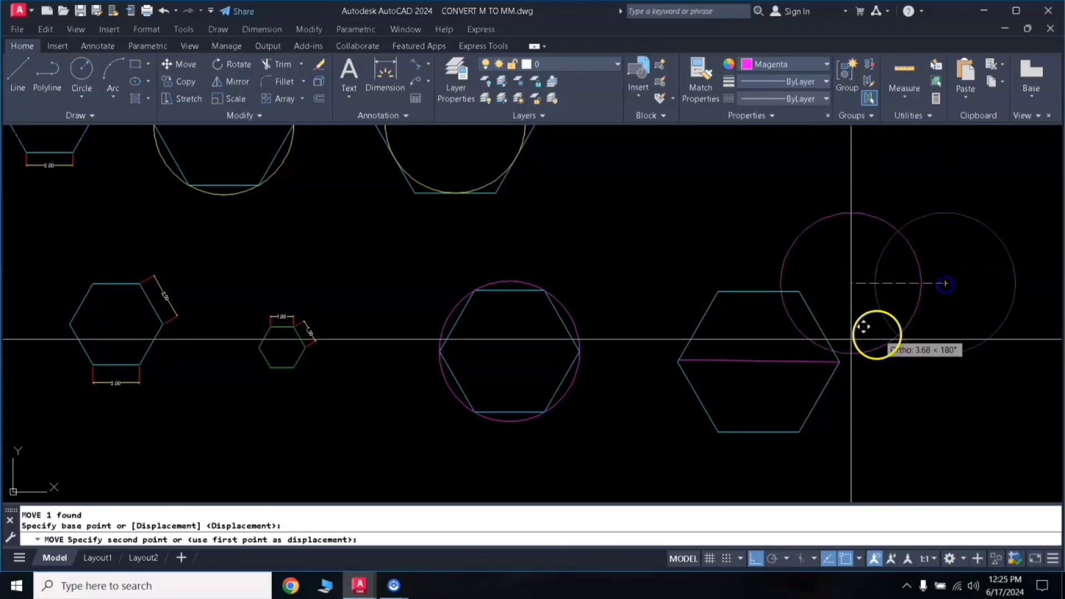
left_click(759, 362)
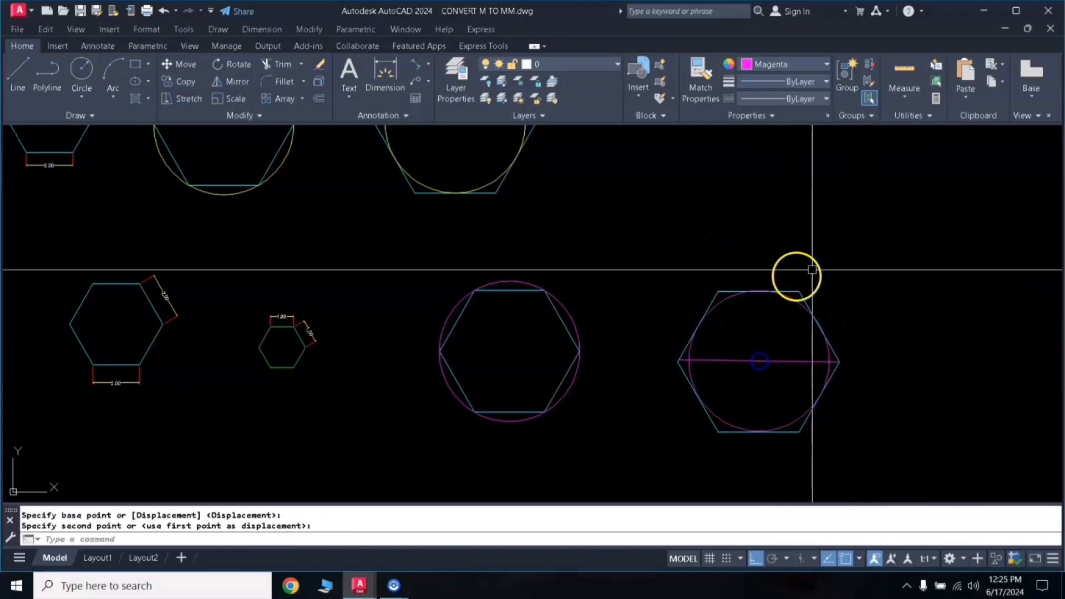
left_click(759, 351)
left_click(736, 373)
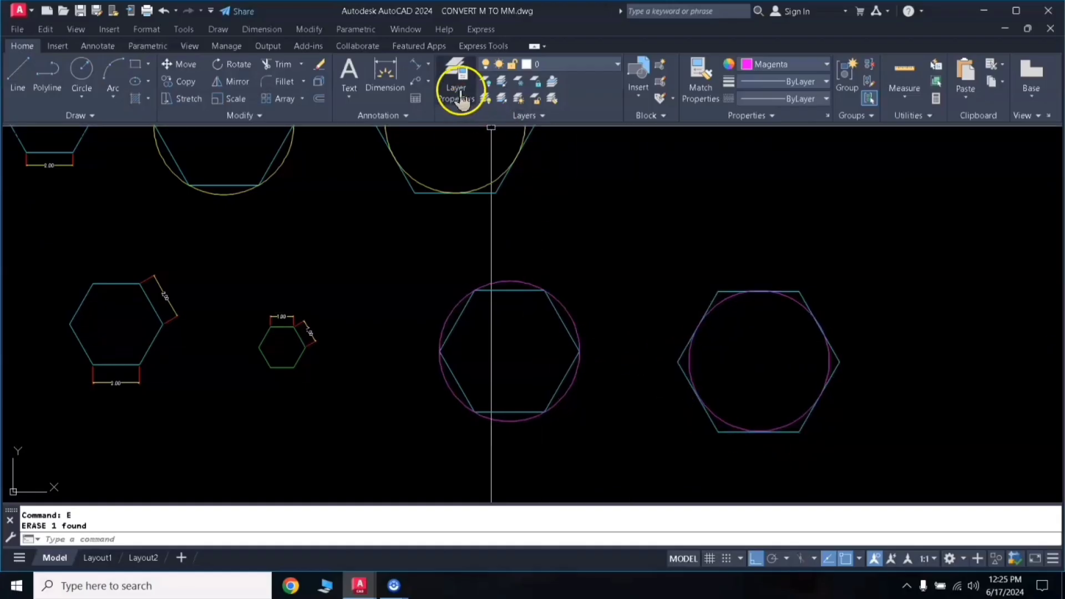
- Add a radius dimension to the circle around the inscribed hexagon and another to the circle inside the circumscribed hexagon
left_click(429, 68)
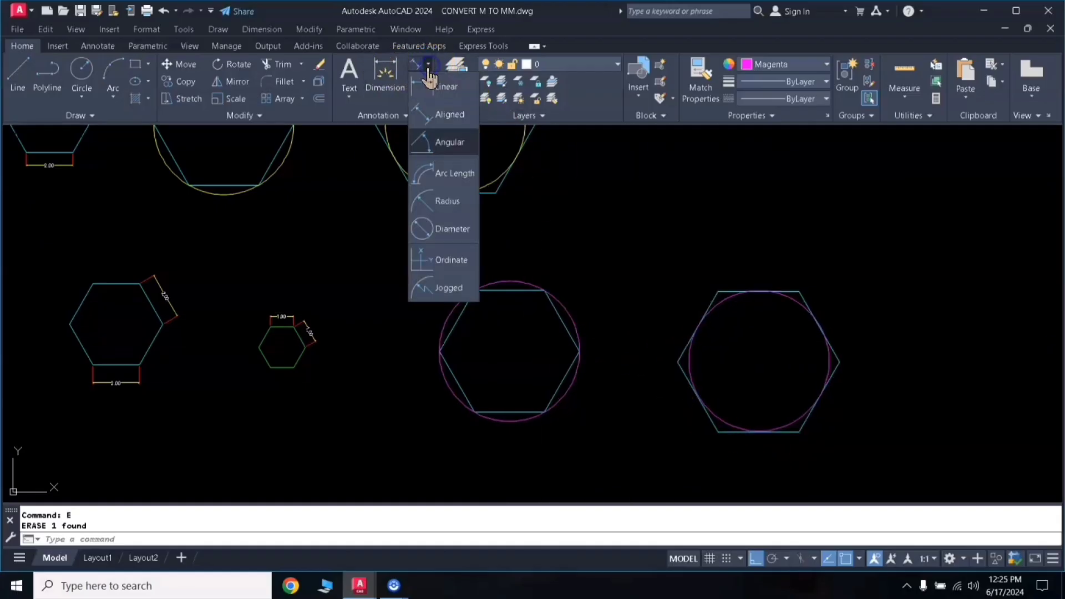
left_click(438, 206)
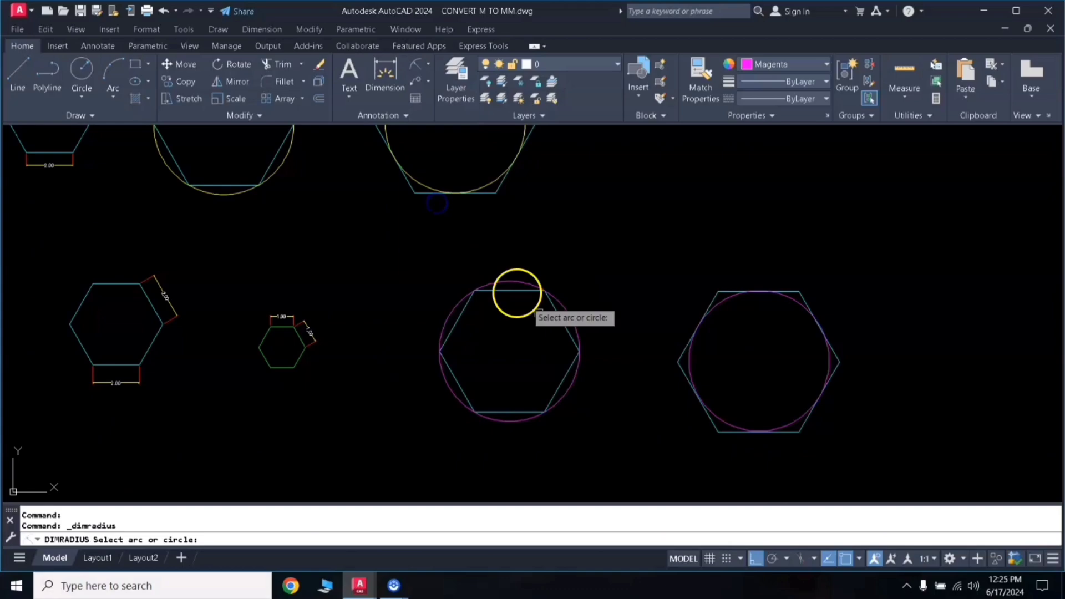
left_click(575, 315)
left_click(594, 286)
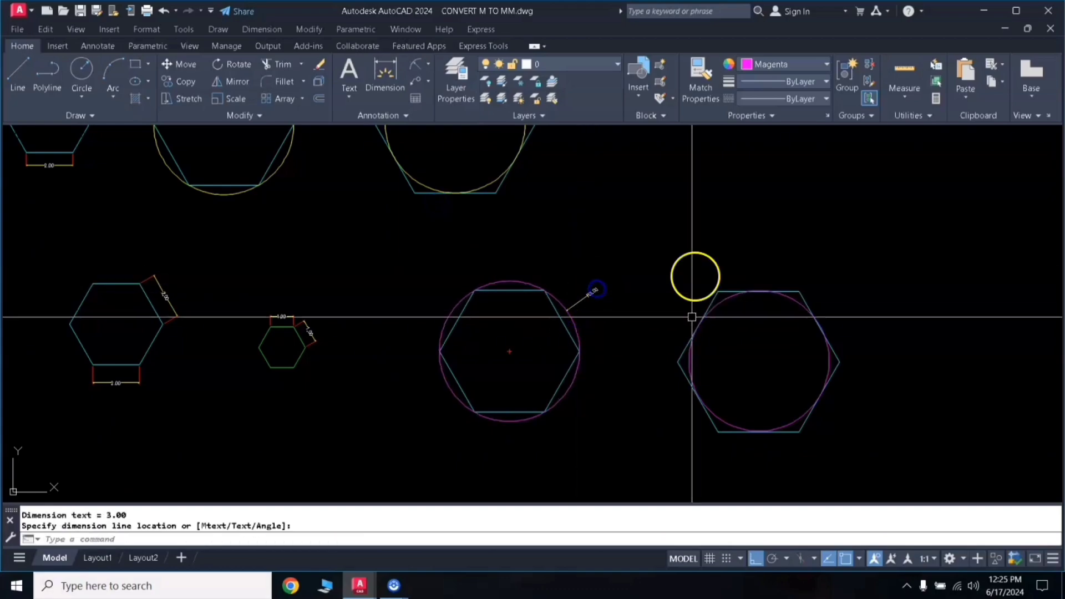
key("Return")
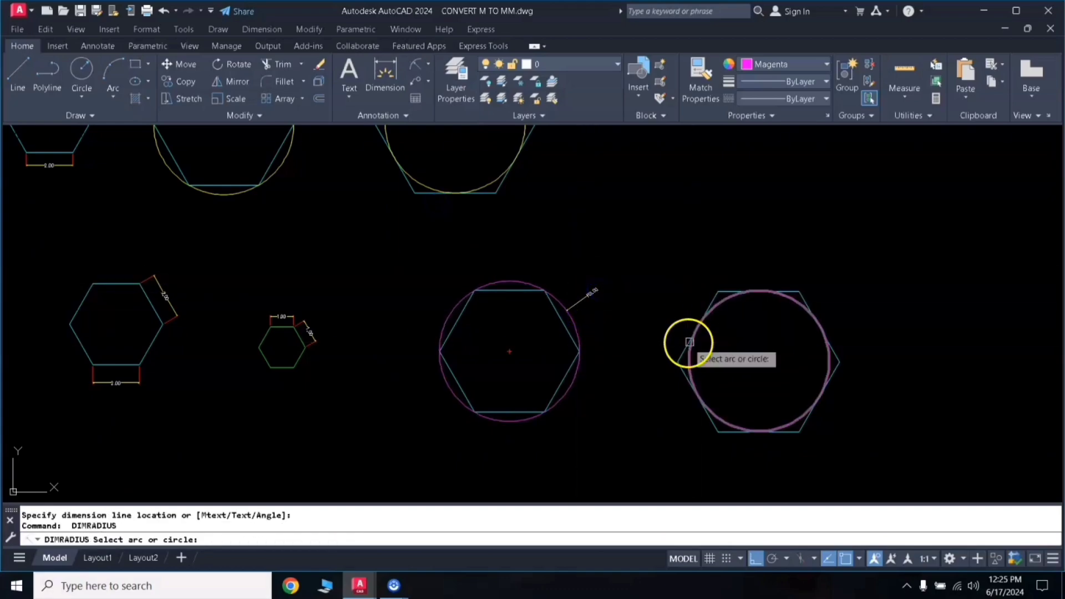
left_click(724, 307)
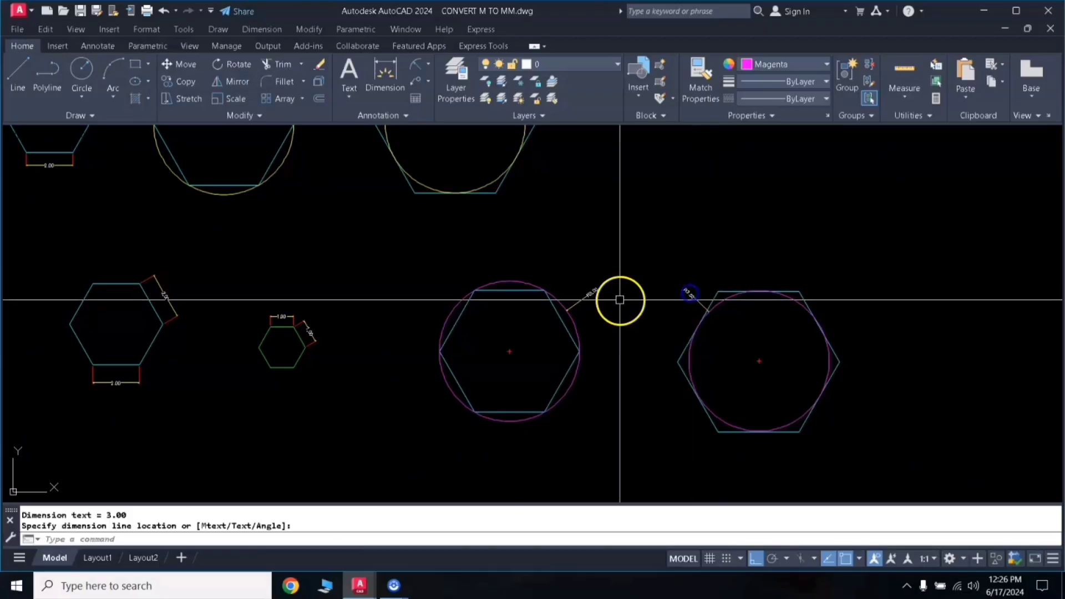
- Examine the radius dimensions of both magenta circles up close and review all the hexagons beside the floor plan
scroll(620, 299, "up", 2)
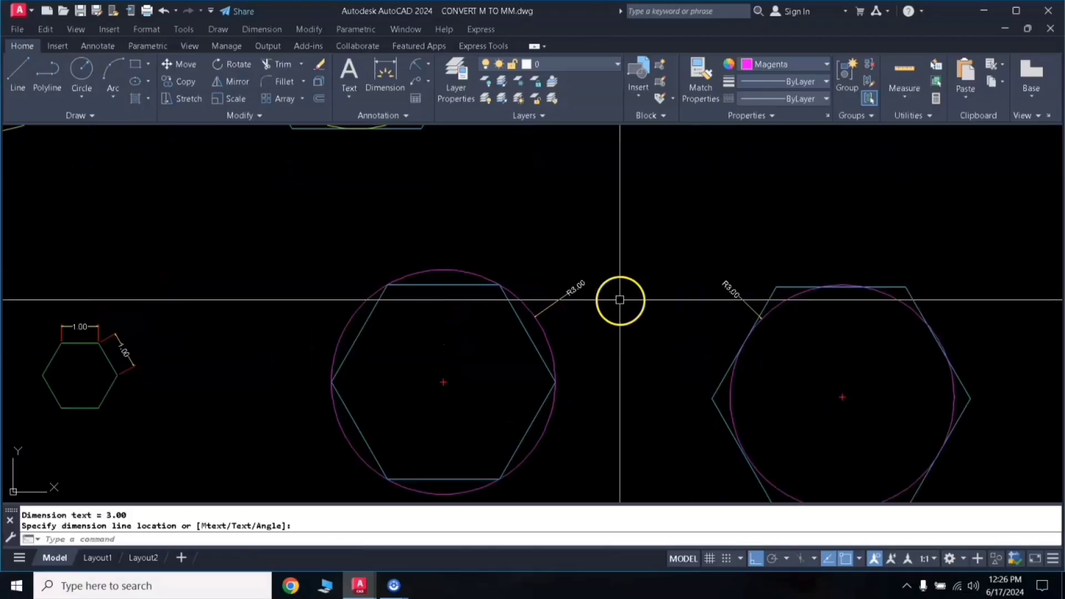
left_click(566, 306)
left_click(732, 292)
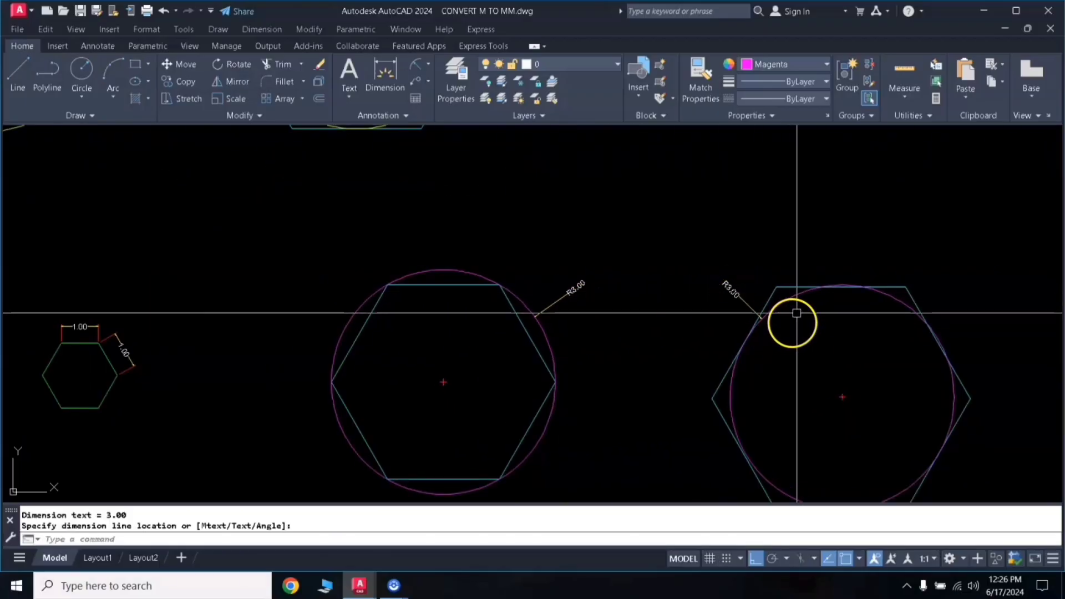
scroll(793, 315, "down", 4)
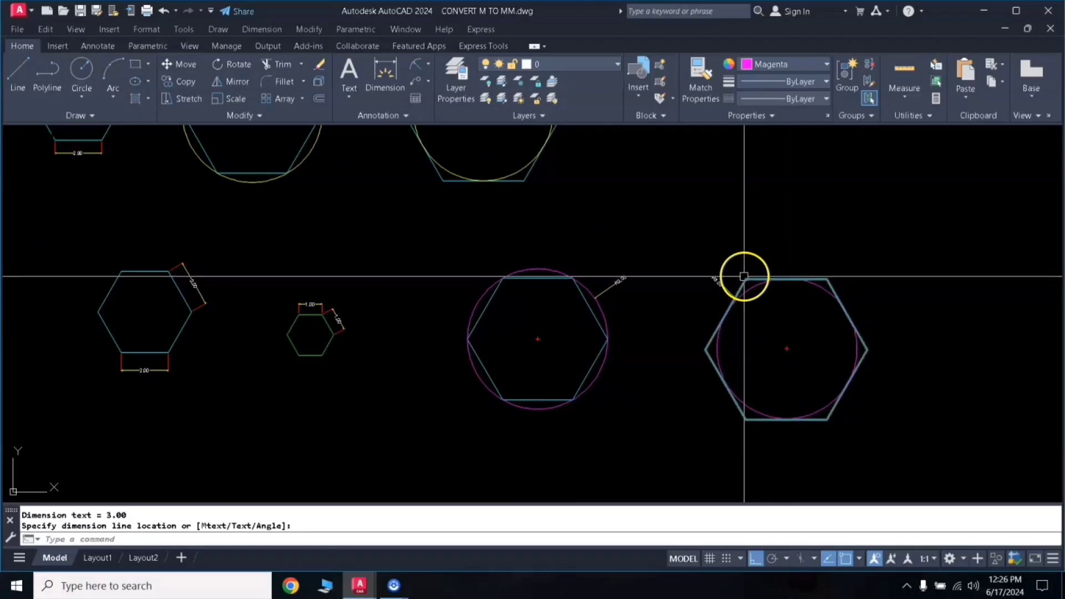
scroll(653, 294, "down", 3)
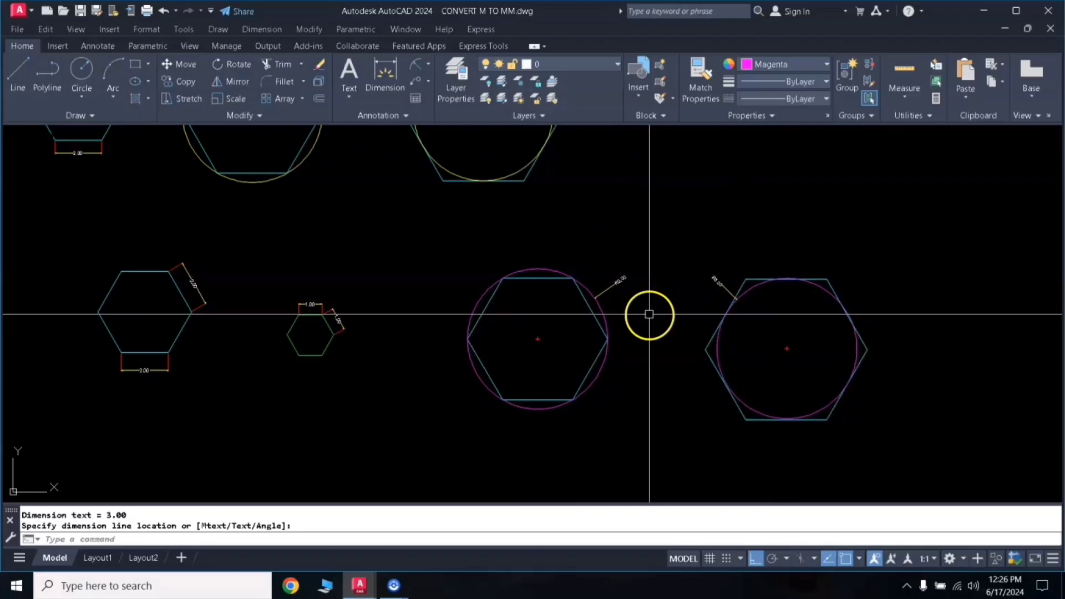
middle_click_drag(654, 295, 652, 326)
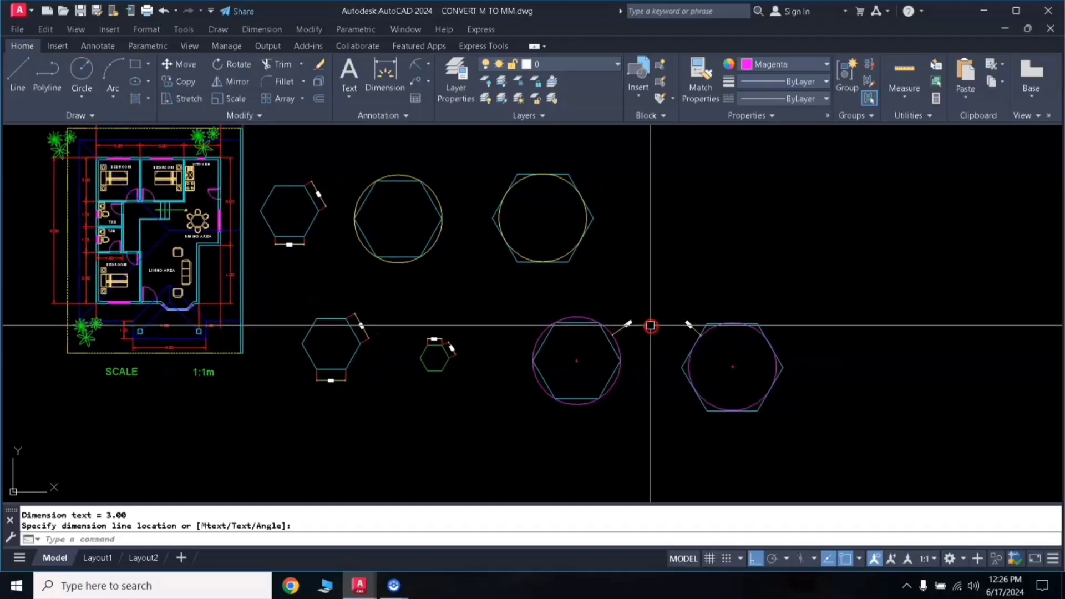